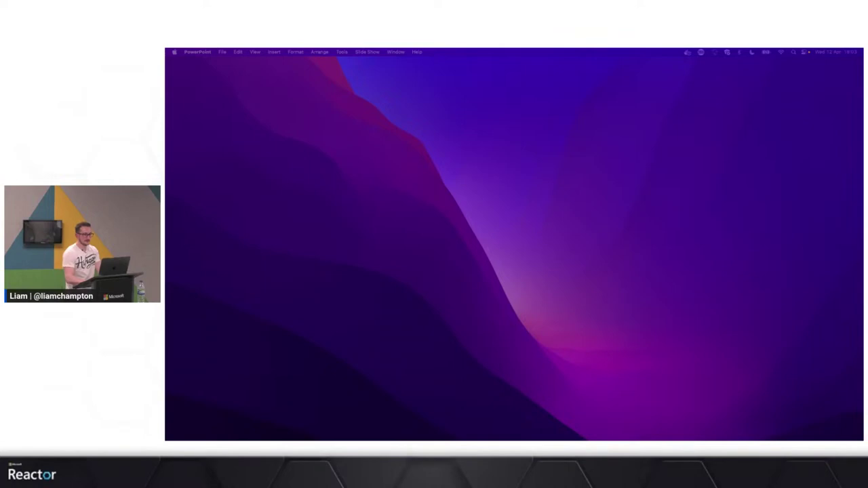
Step: Switch to the browser showing the My Blog Website project in Azure DevOps, enlarge its window, and open the team's issue board
{"action": "key", "text": "ctrl+Right"}
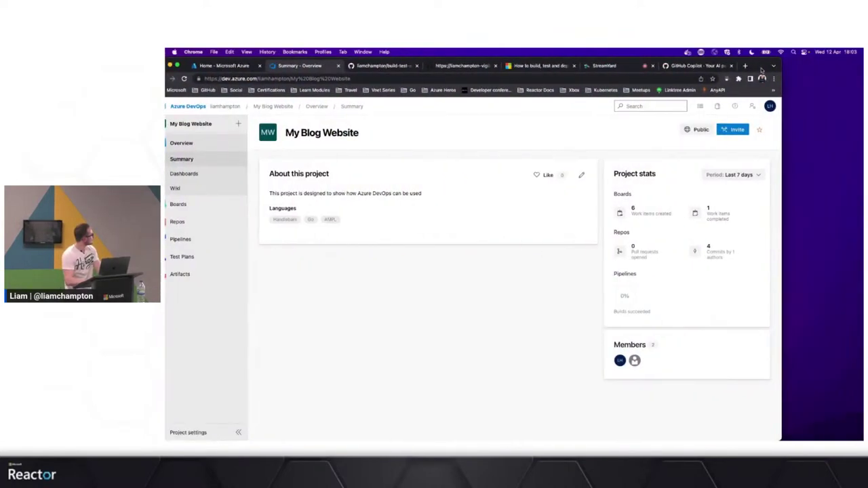
{"action": "double_click", "coordinate": [762, 70]}
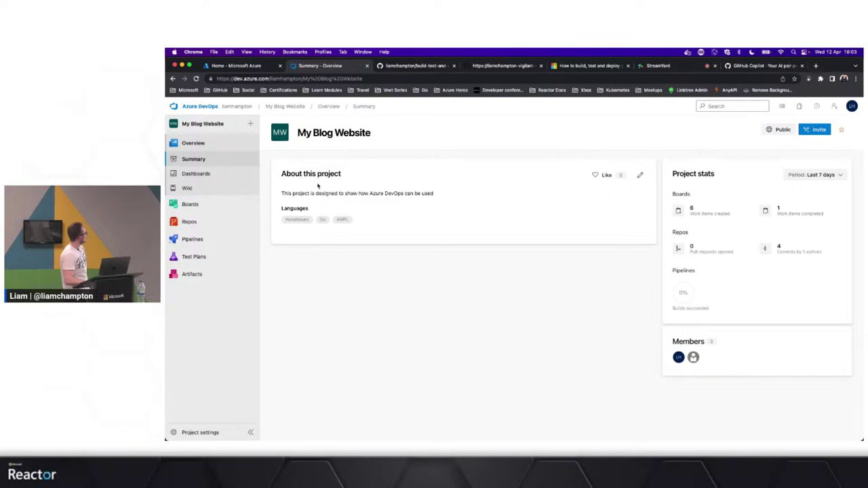
{"action": "left_click", "coordinate": [201, 160]}
{"action": "left_click", "coordinate": [207, 206]}
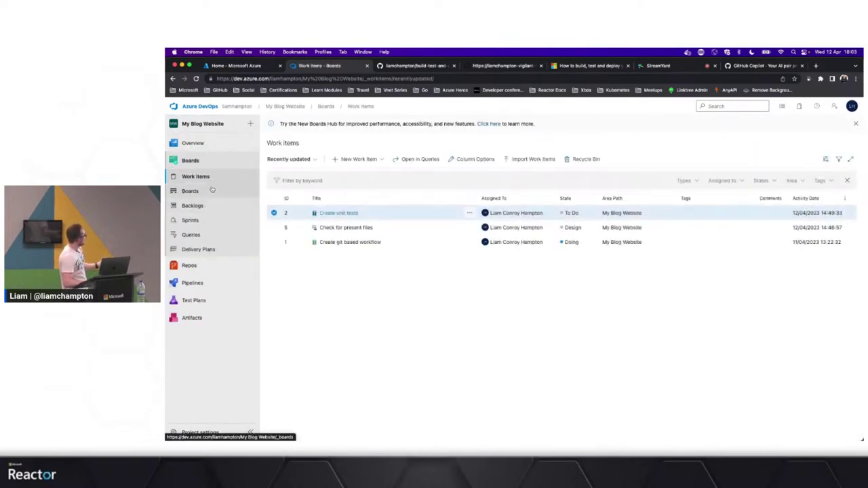
{"action": "left_click", "coordinate": [203, 192]}
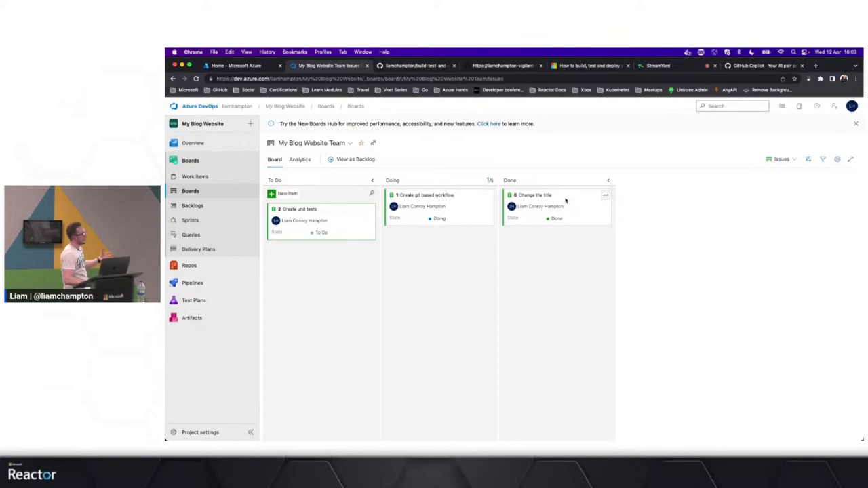
Step: Move the "Change the title" issue from Done to Doing, then return it to Done
{"action": "left_click_drag", "start_coordinate": [566, 201], "coordinate": [476, 267]}
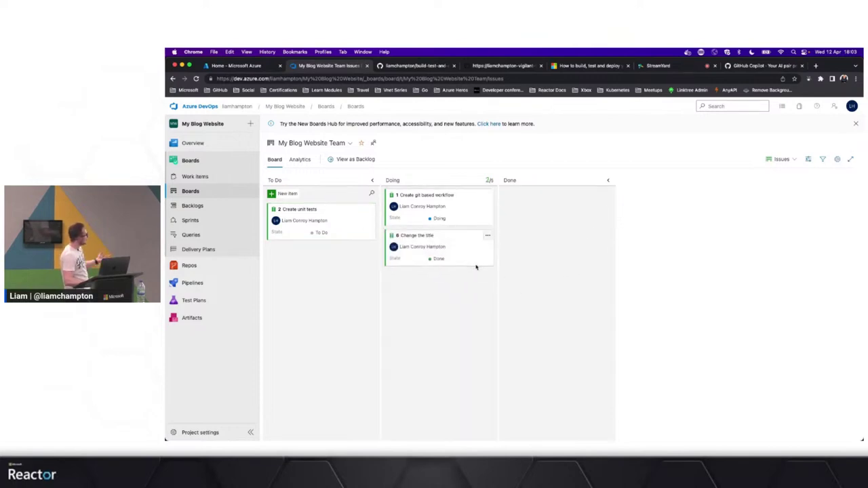
{"action": "left_click_drag", "start_coordinate": [455, 239], "coordinate": [557, 218]}
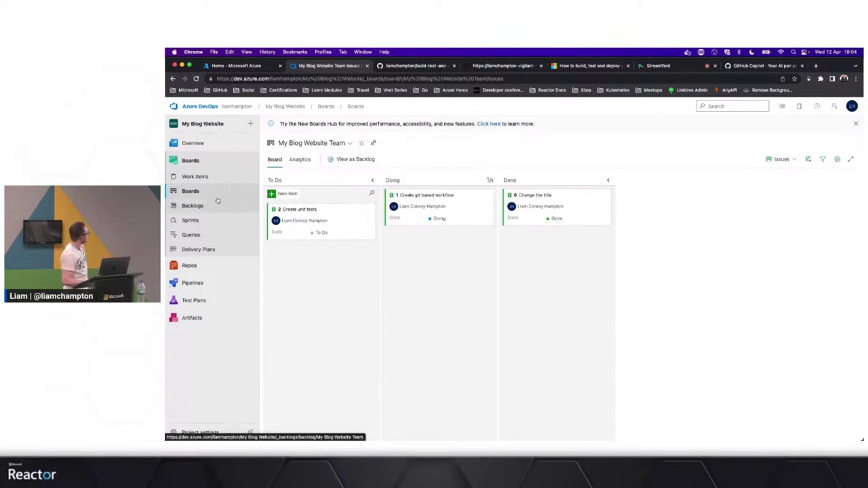
Step: View the team's issue backlog and the Sprint 1 taskboard
{"action": "left_click", "coordinate": [193, 205]}
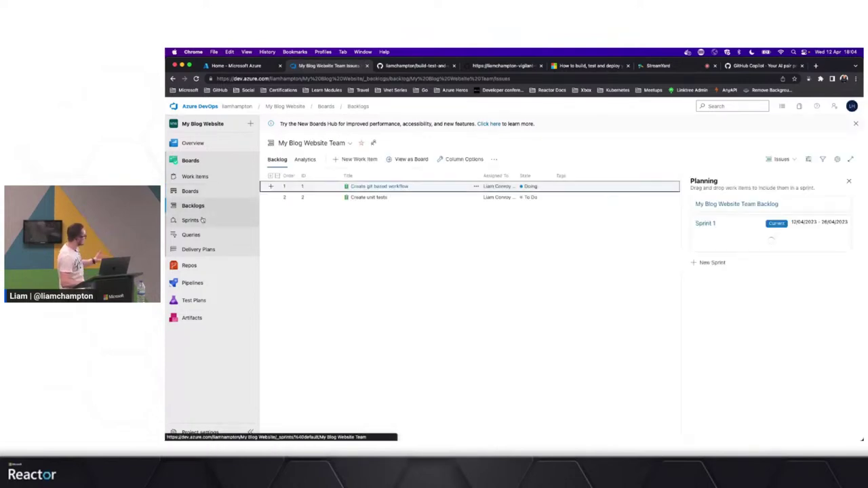
{"action": "left_click", "coordinate": [202, 220]}
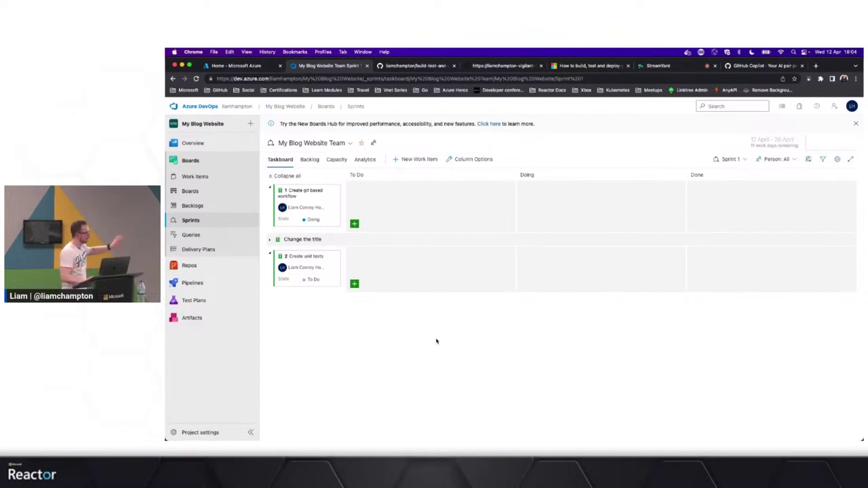
Step: Open the My Blog Website repository's files and read through the README below the file list
{"action": "left_click", "coordinate": [198, 268]}
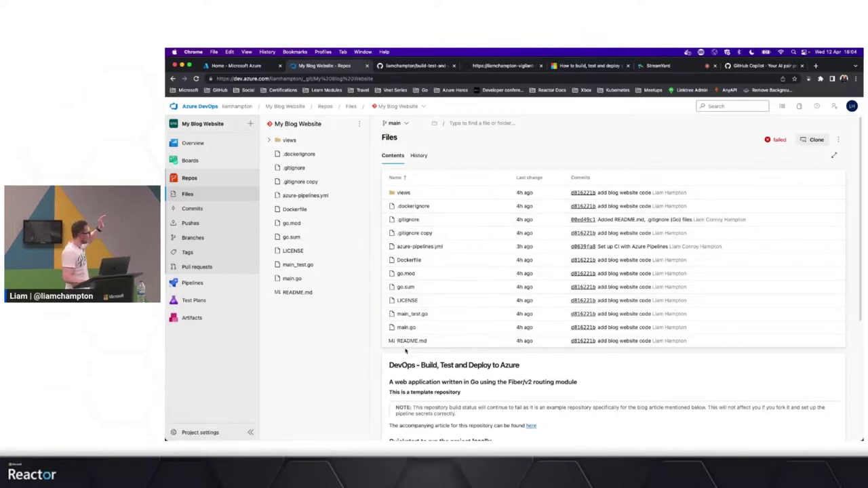
{"action": "scroll", "coordinate": [427, 340], "scroll_direction": "down", "scroll_amount": 2}
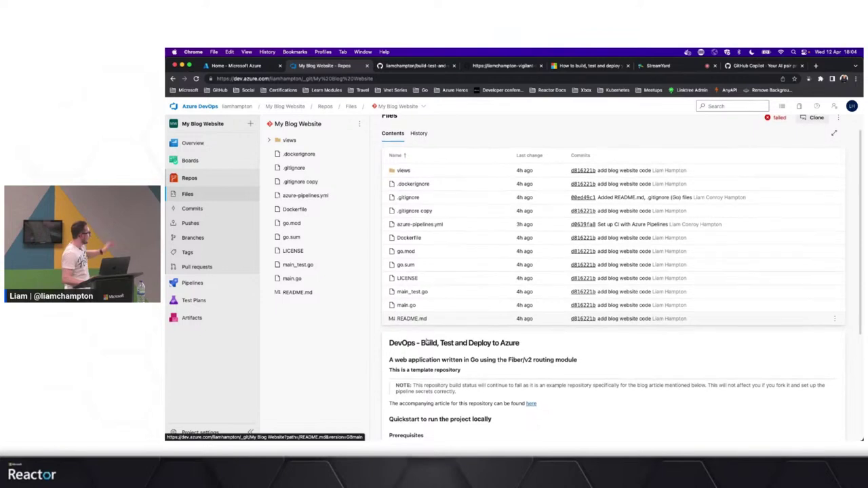
{"action": "scroll", "coordinate": [427, 341], "scroll_direction": "down", "scroll_amount": 4}
{"action": "scroll", "coordinate": [426, 338], "scroll_direction": "down", "scroll_amount": 5}
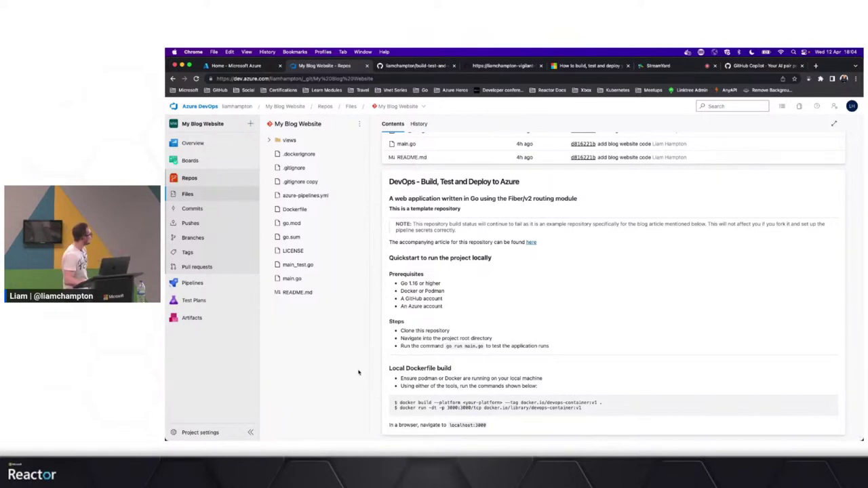
Step: Review the repository's commits, pushes, branches, tags and pull requests
{"action": "left_click", "coordinate": [212, 209]}
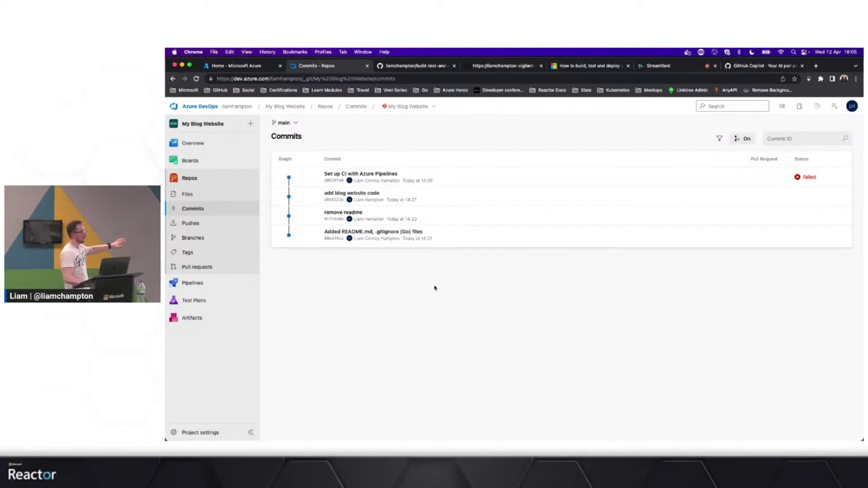
{"action": "left_click", "coordinate": [227, 223]}
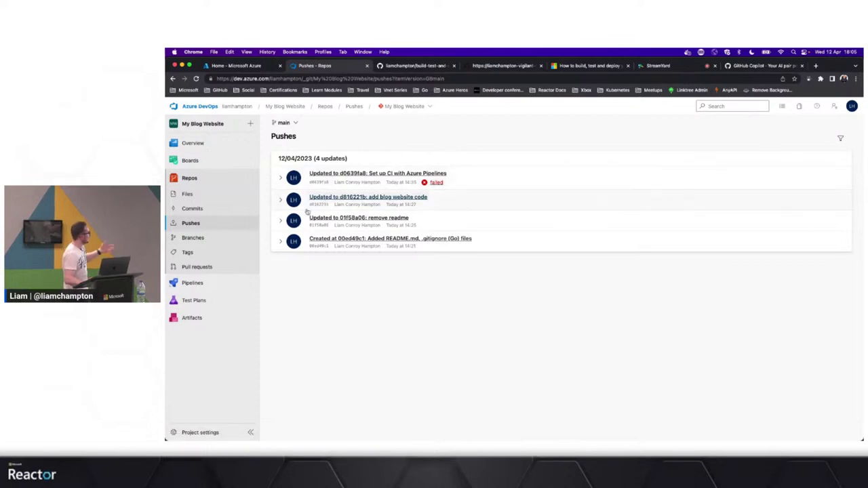
{"action": "left_click", "coordinate": [205, 239]}
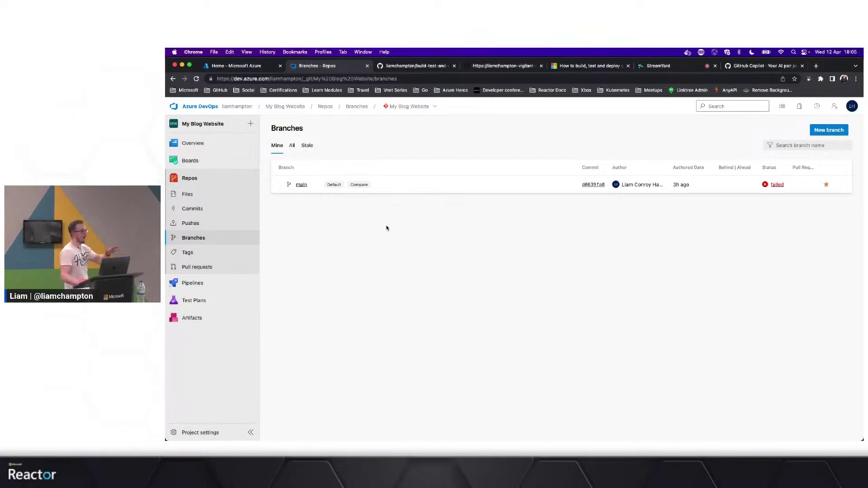
{"action": "left_click", "coordinate": [211, 252]}
{"action": "left_click", "coordinate": [212, 269]}
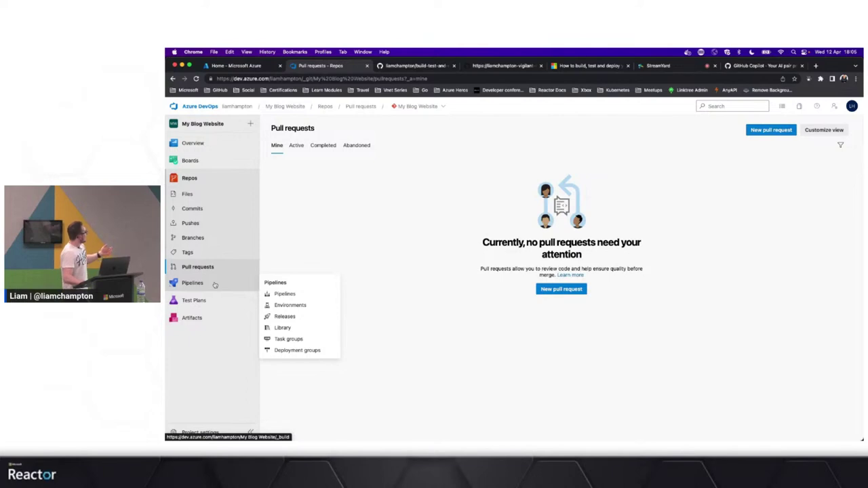
Step: Examine run #20230412.1 of the My Blog Website pipeline and view the project's pipeline environments
{"action": "left_click", "coordinate": [215, 285]}
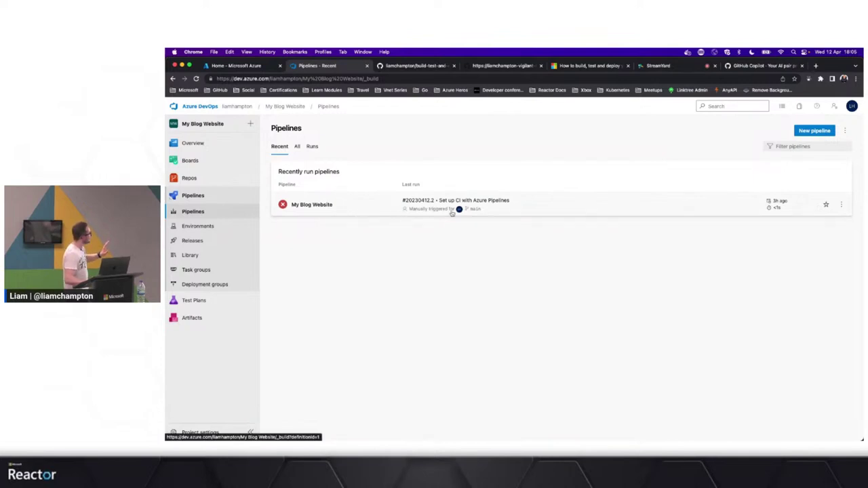
{"action": "left_click", "coordinate": [538, 205]}
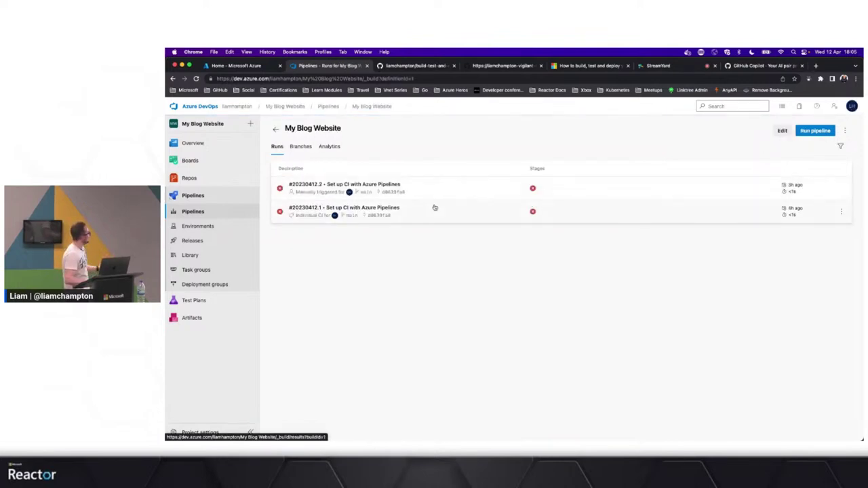
{"action": "left_click", "coordinate": [388, 209]}
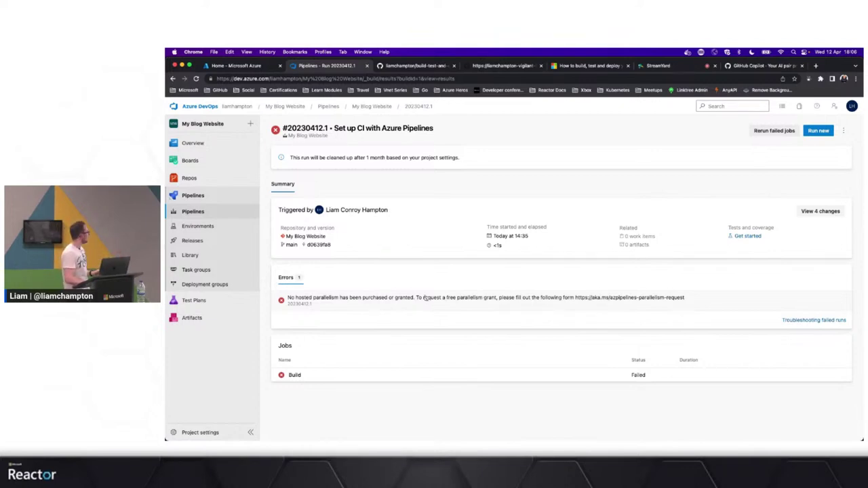
{"action": "left_click", "coordinate": [201, 228]}
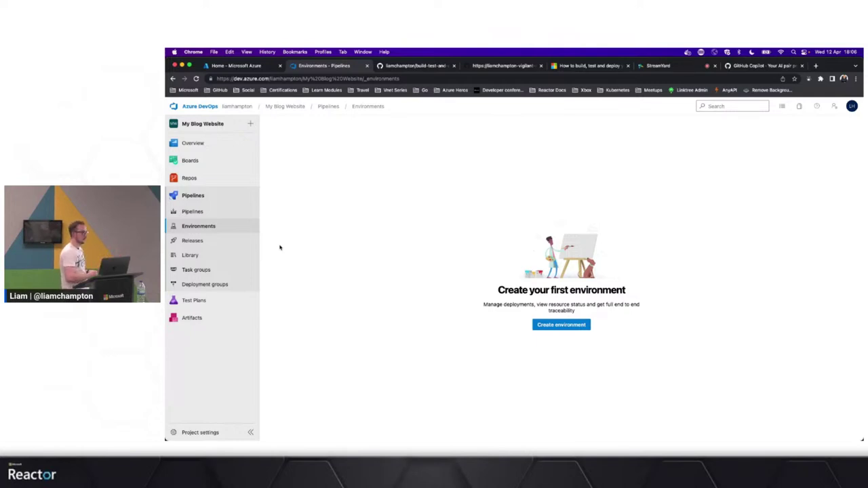
Step: View the "Test the website" test plan with its "Check for present files" case selected, and open the project's artifacts feed
{"action": "left_click", "coordinate": [202, 301]}
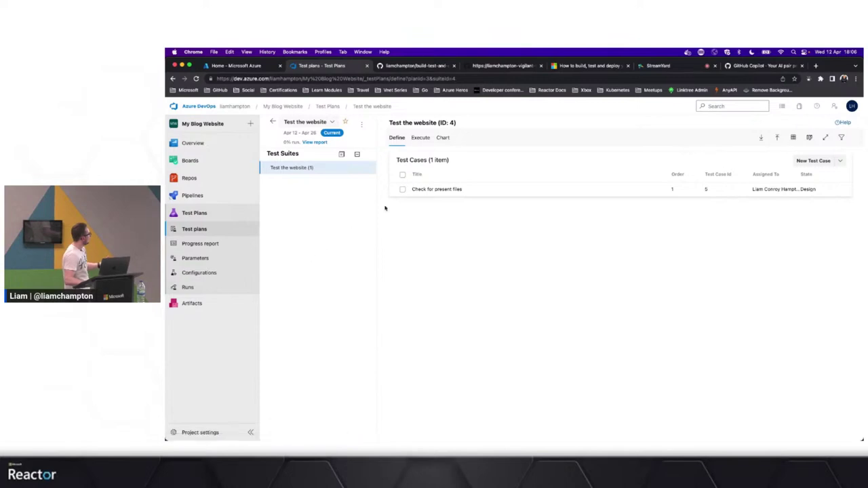
{"action": "left_click", "coordinate": [438, 190]}
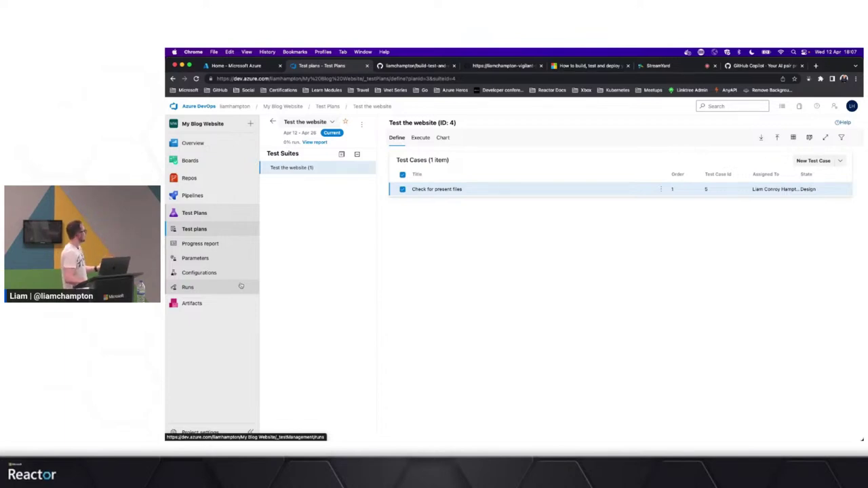
{"action": "left_click", "coordinate": [224, 304]}
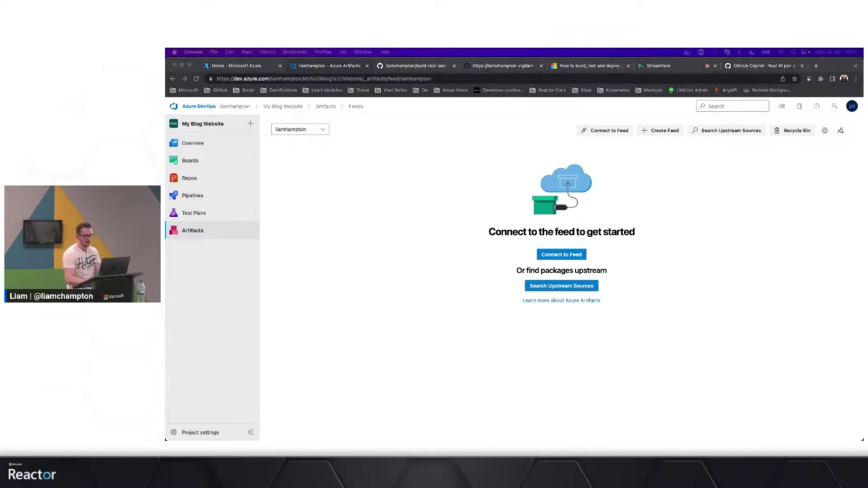
Step: Switch back to the PowerPoint slide show at the "Value Stream Maps" slide
{"action": "key", "text": "Right"}
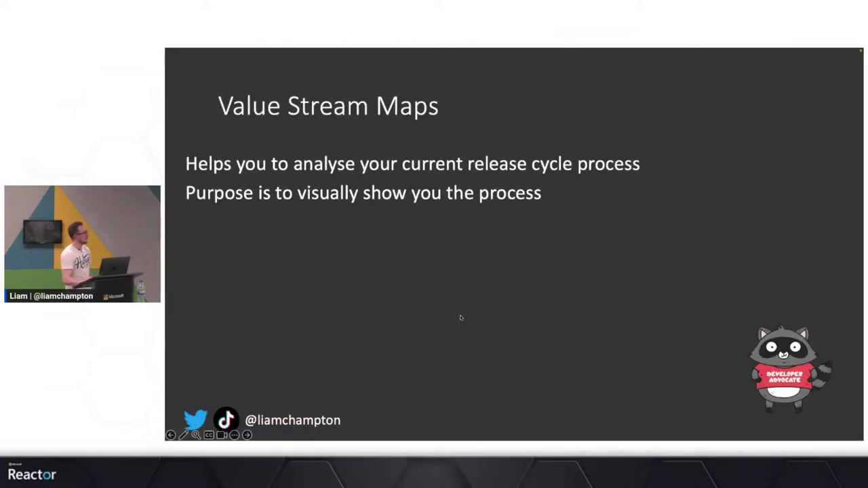
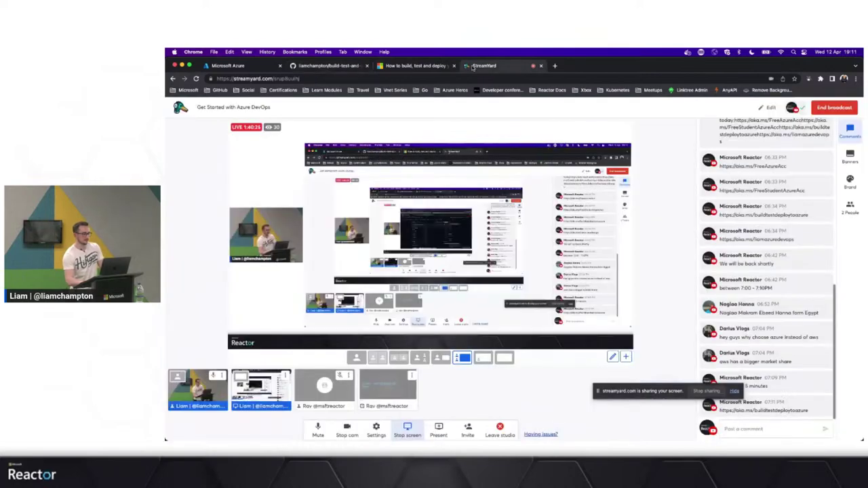
Step: Show the build-test-and-deploy-to-azure repository on GitHub and look through its file list and README
{"action": "left_click", "coordinate": [335, 66]}
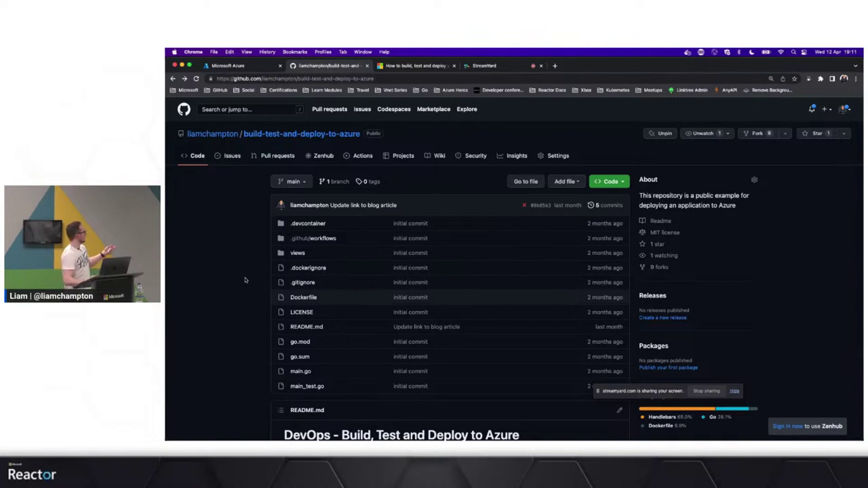
{"action": "scroll", "coordinate": [246, 280], "scroll_direction": "down", "scroll_amount": 3}
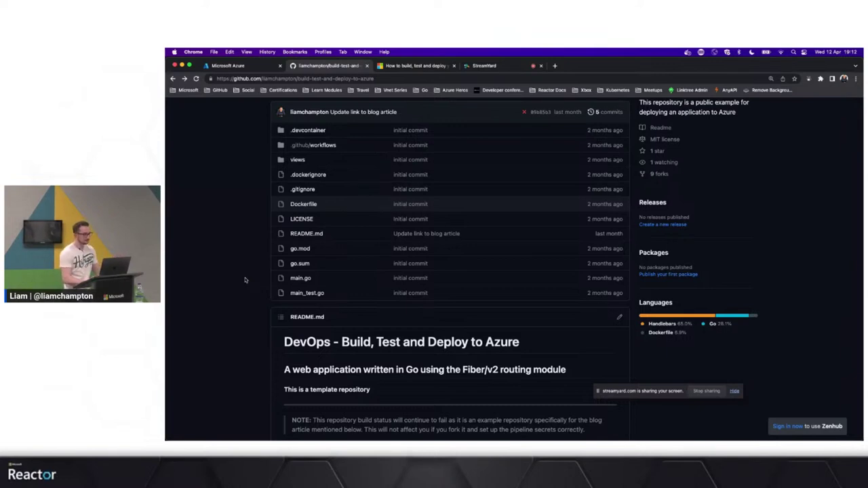
{"action": "scroll", "coordinate": [245, 281], "scroll_direction": "down", "scroll_amount": 3}
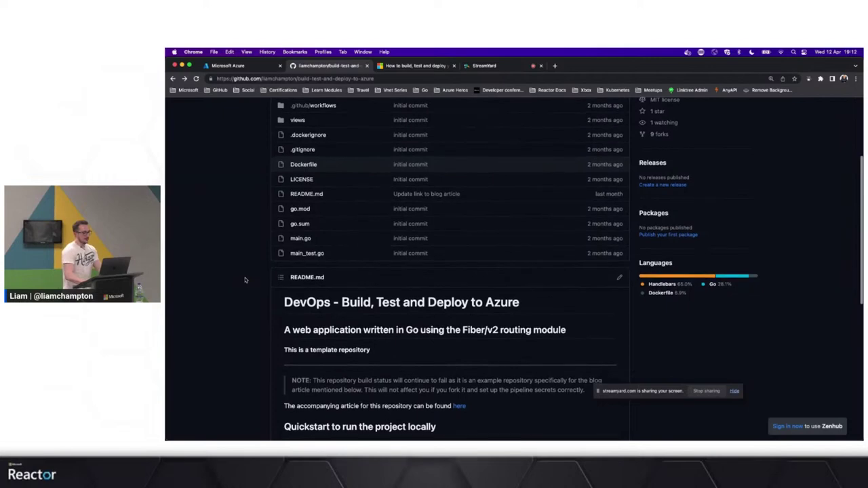
{"action": "scroll", "coordinate": [245, 280], "scroll_direction": "down", "scroll_amount": 3}
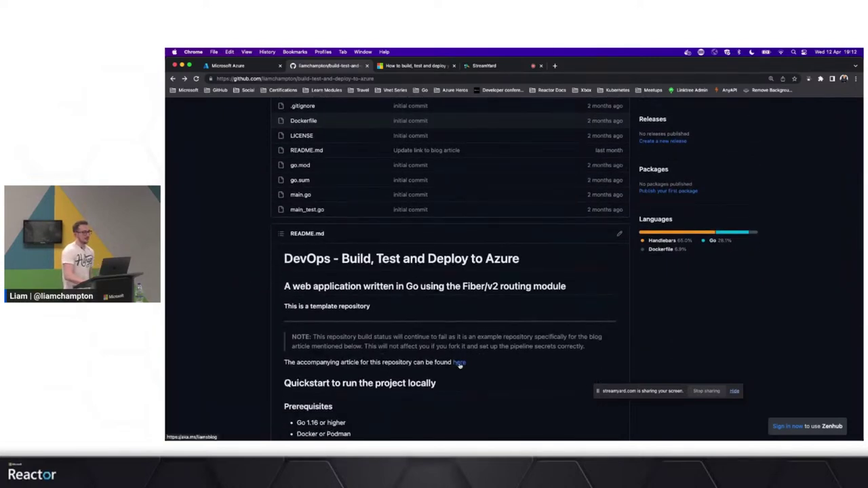
Step: Open the accompanying article linked in the README in its own tab and close the duplicate article tab
{"action": "left_click", "coordinate": [459, 363], "text": "super"}
{"action": "left_click", "coordinate": [422, 65]}
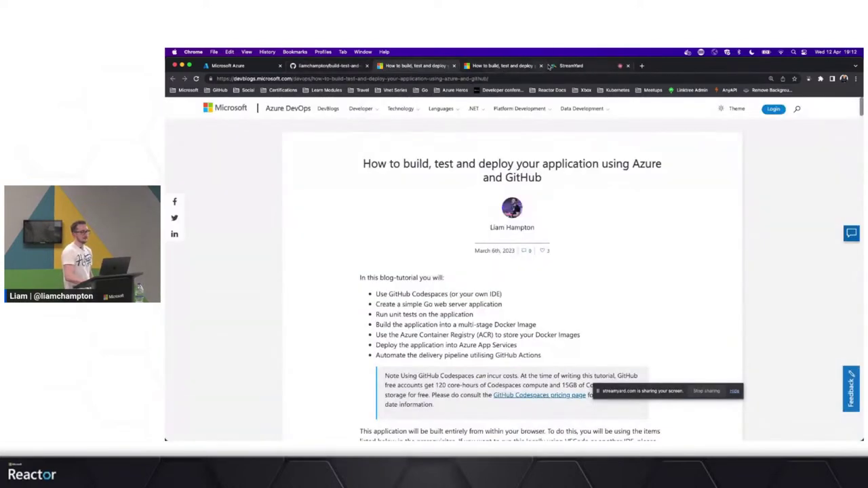
{"action": "left_click", "coordinate": [541, 66]}
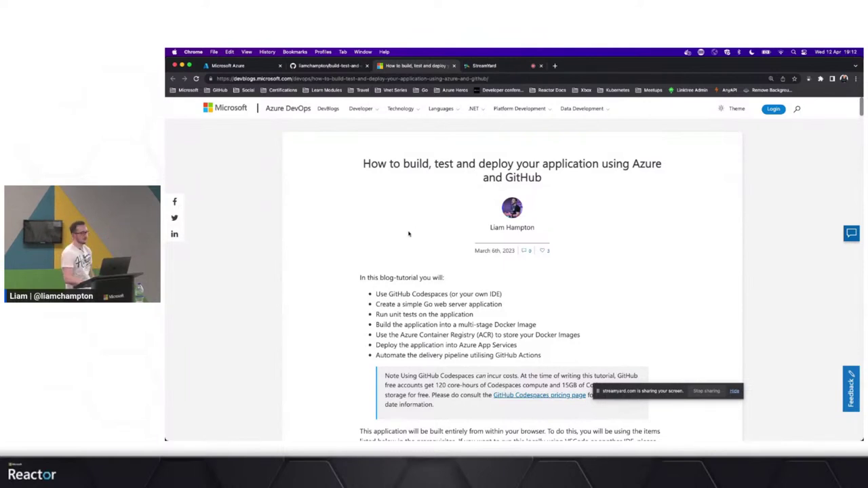
Step: Read the article's tutorial outline, prerequisites, example code repository, assumptions and overview sections
{"action": "scroll", "coordinate": [408, 234], "scroll_direction": "down", "scroll_amount": 3}
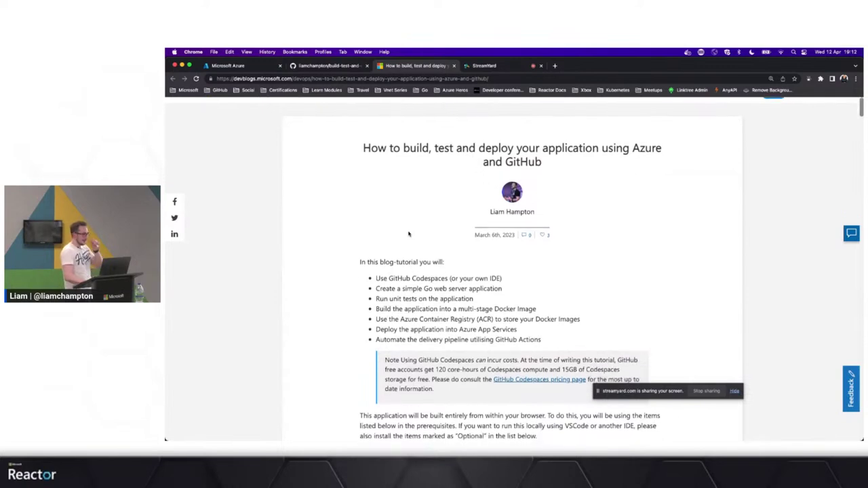
{"action": "scroll", "coordinate": [408, 234], "scroll_direction": "down", "scroll_amount": 2}
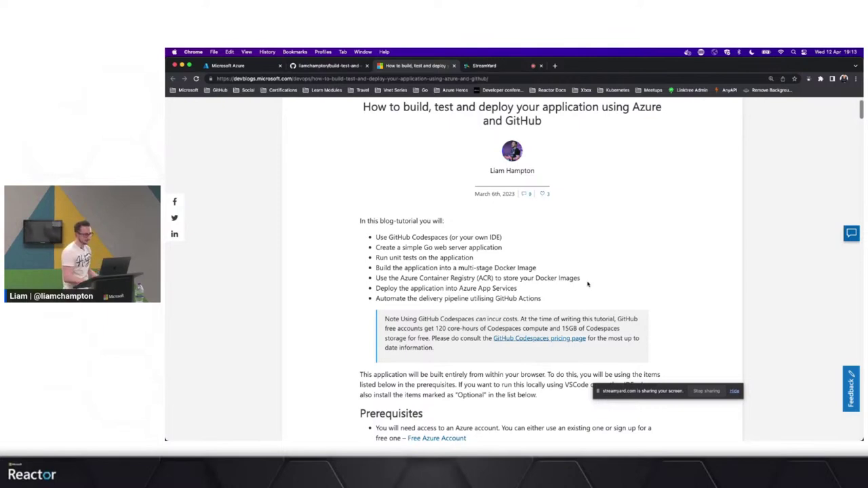
{"action": "scroll", "coordinate": [588, 284], "scroll_direction": "down", "scroll_amount": 3}
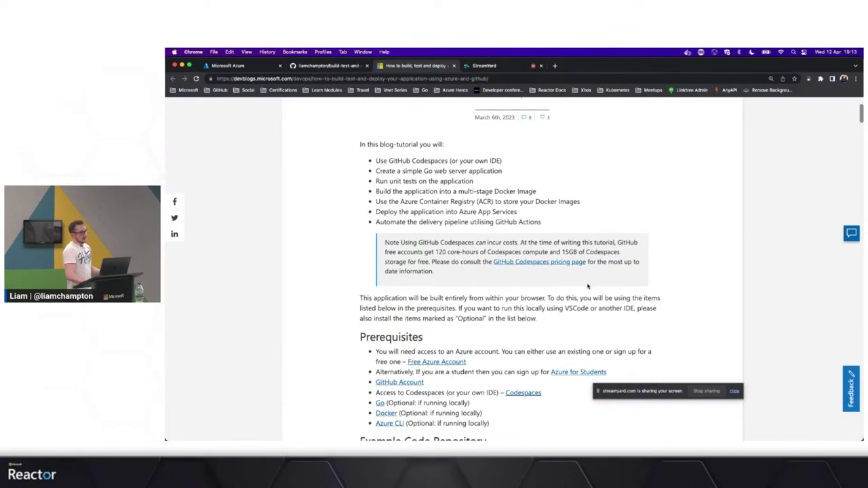
{"action": "scroll", "coordinate": [588, 287], "scroll_direction": "down", "scroll_amount": 5}
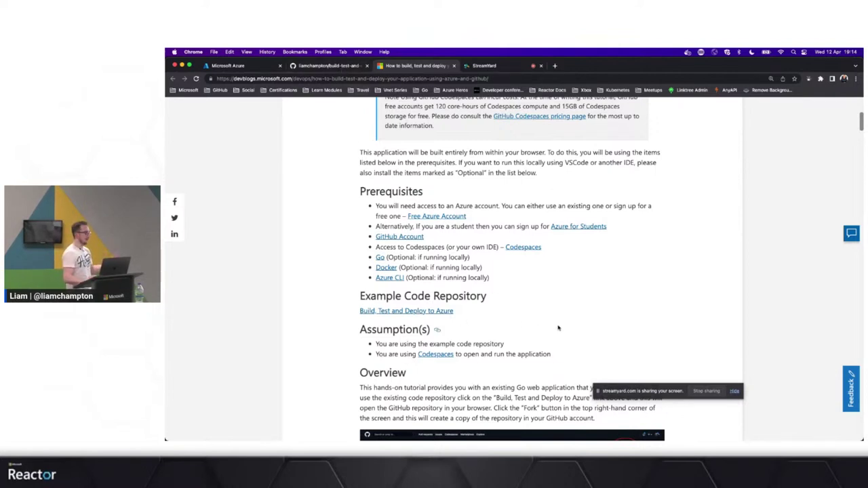
{"action": "scroll", "coordinate": [558, 329], "scroll_direction": "down", "scroll_amount": 2}
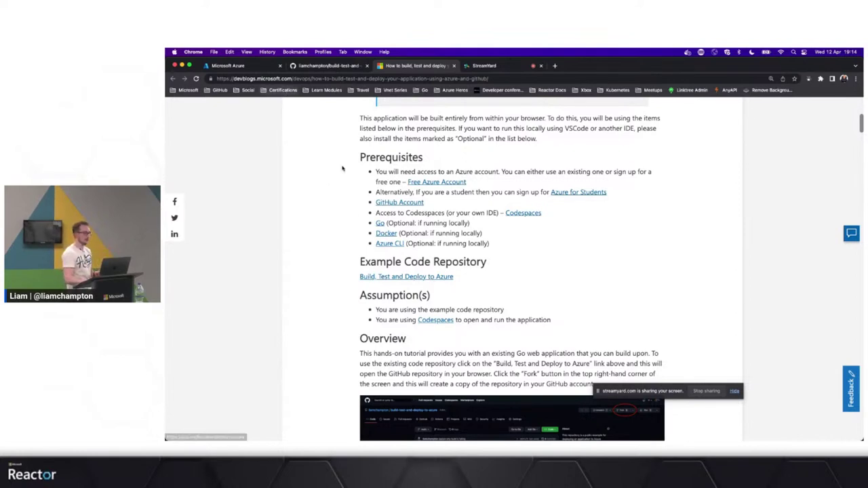
Step: Return from the article to the GitHub repository and open its existing "vigilant trout" codespace on the main branch
{"action": "scroll", "coordinate": [365, 279], "scroll_direction": "down", "scroll_amount": 4}
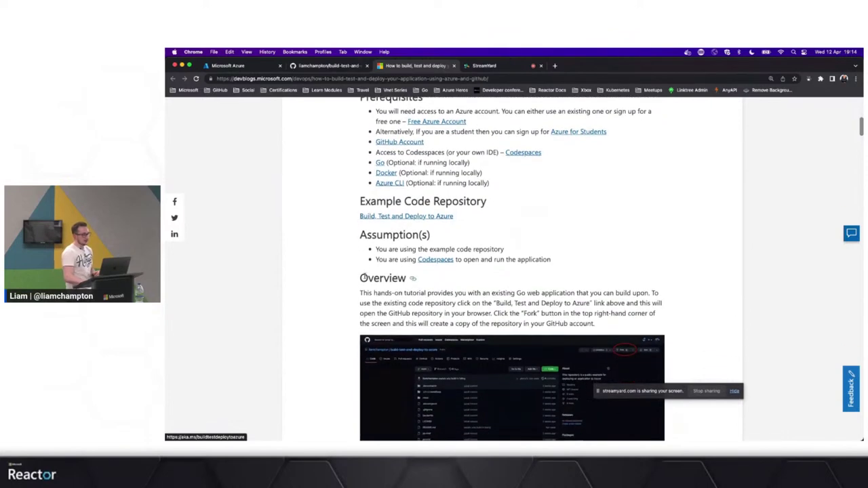
{"action": "scroll", "coordinate": [365, 279], "scroll_direction": "down", "scroll_amount": 6}
{"action": "left_click", "coordinate": [326, 66]}
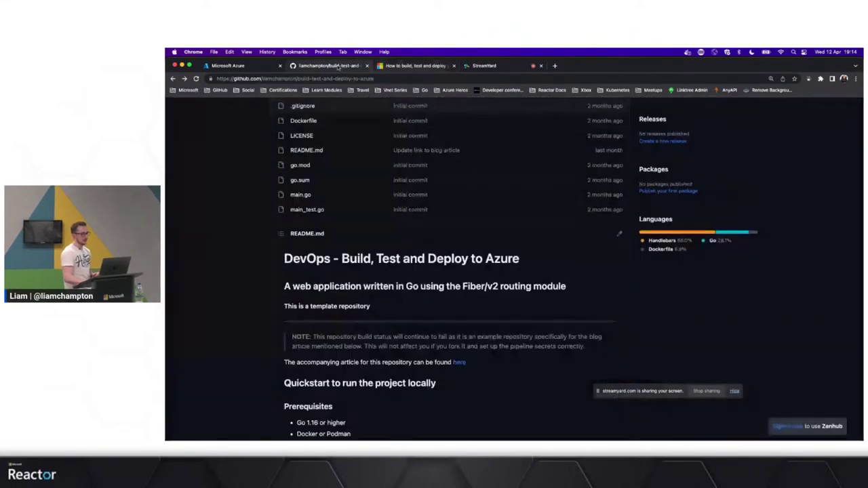
{"action": "scroll", "coordinate": [454, 234], "scroll_direction": "up", "scroll_amount": 5}
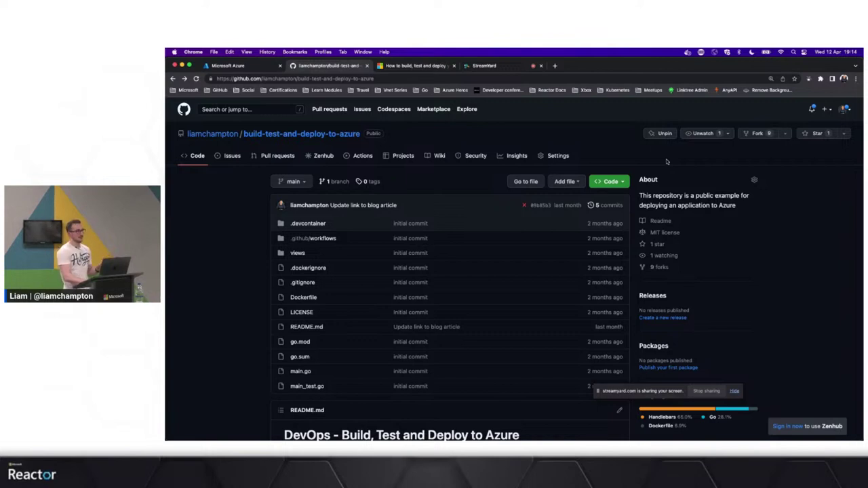
{"action": "left_click", "coordinate": [612, 182]}
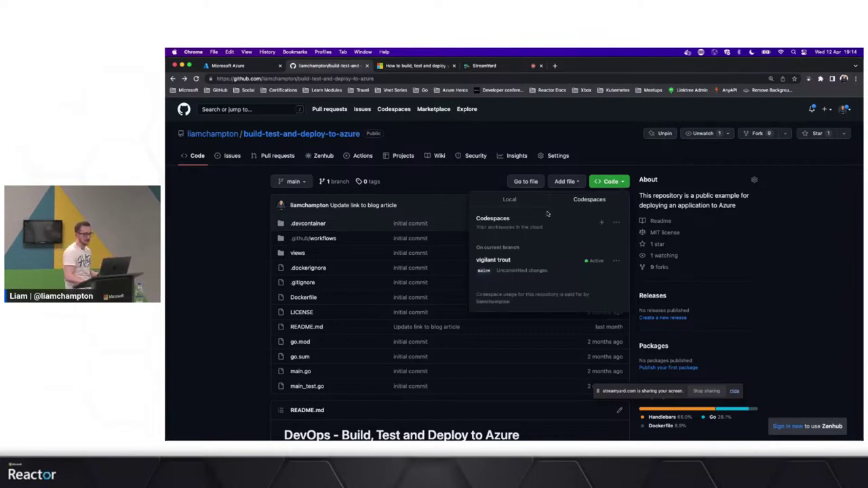
{"action": "left_click", "coordinate": [491, 262]}
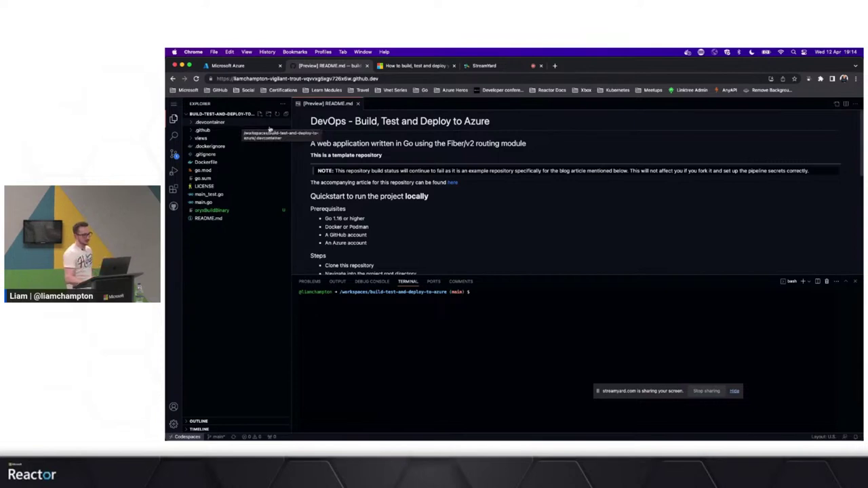
{"action": "left_click", "coordinate": [648, 389]}
{"action": "left_click_drag", "start_coordinate": [648, 389], "coordinate": [715, 389]}
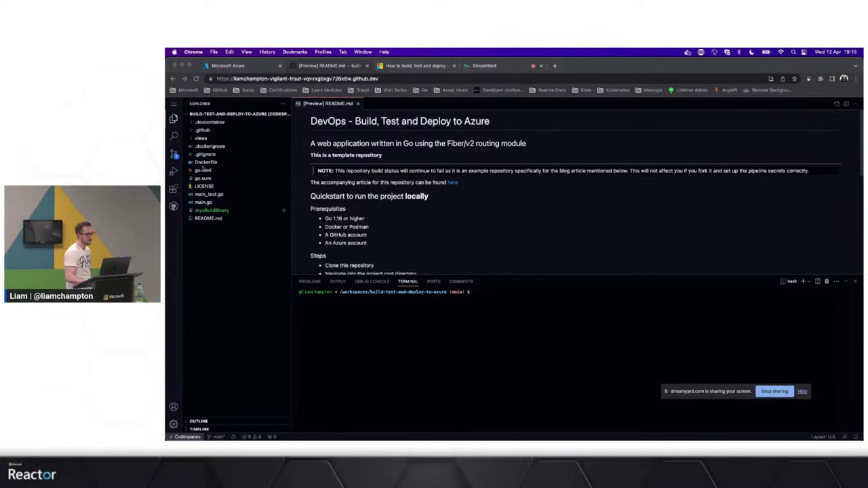
Step: View devcontainer.json in the .devcontainer folder to examine the container image and features, and collapse the folder
{"action": "left_click", "coordinate": [194, 125]}
{"action": "left_click", "coordinate": [203, 130]}
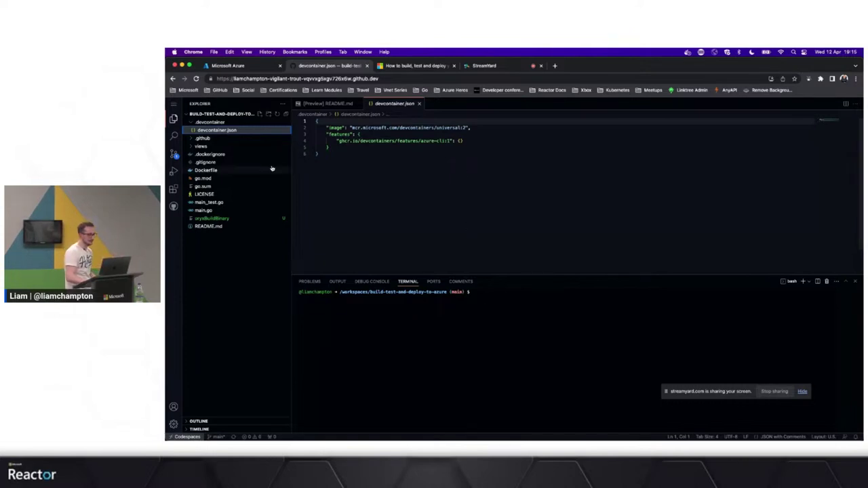
{"action": "left_click", "coordinate": [192, 123]}
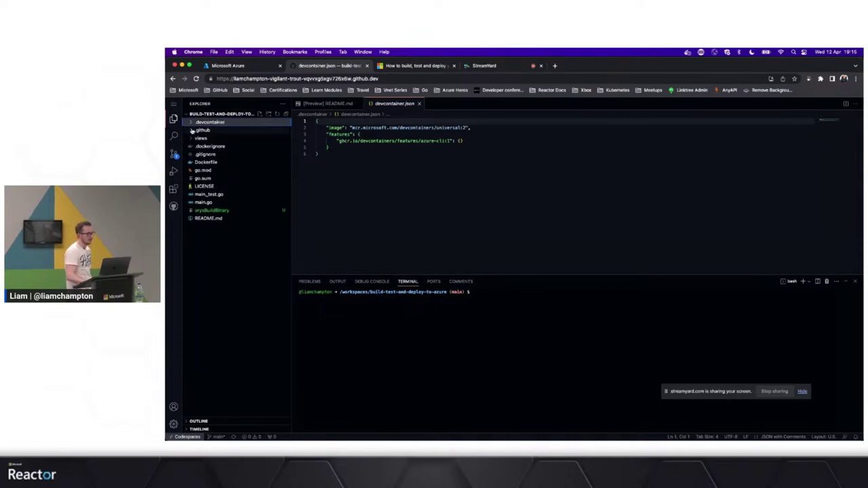
Step: Examine the triggers, environment variables and build job in deployment.yml under .github/workflows, with the editor area enlarged
{"action": "left_click", "coordinate": [192, 131]}
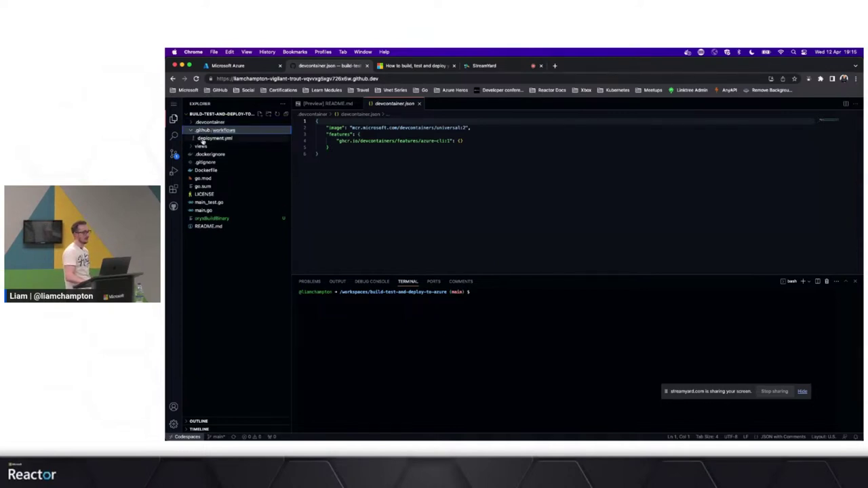
{"action": "left_click", "coordinate": [210, 138]}
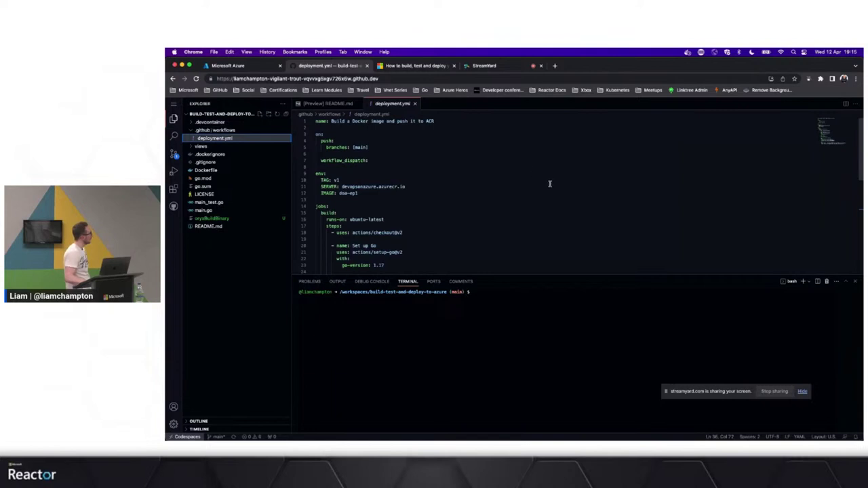
{"action": "left_click_drag", "start_coordinate": [590, 274], "coordinate": [586, 393]}
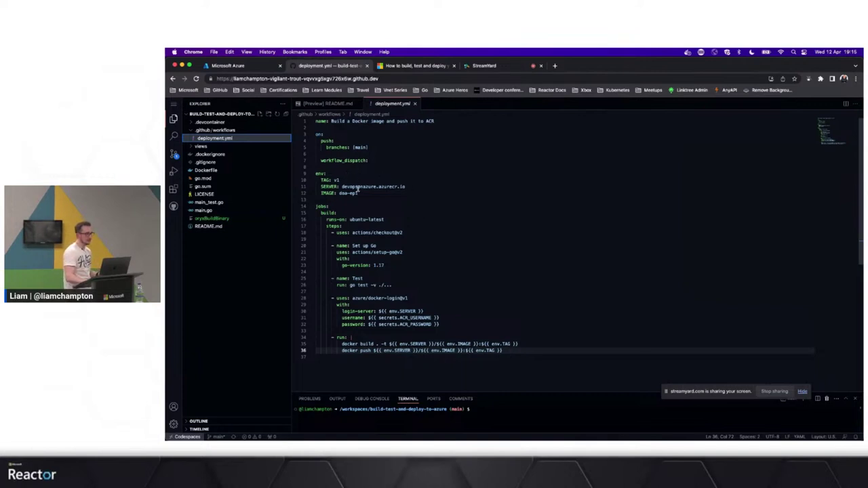
{"action": "scroll", "coordinate": [422, 214], "scroll_direction": "down", "scroll_amount": 3}
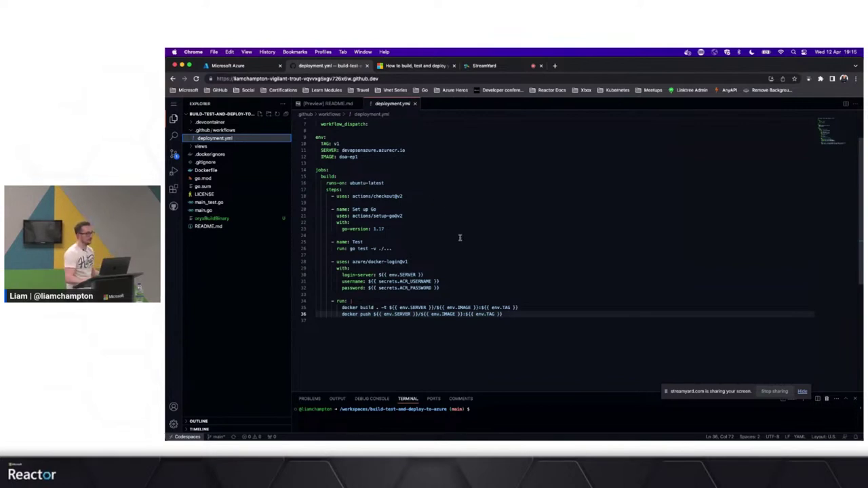
{"action": "scroll", "coordinate": [459, 240], "scroll_direction": "down", "scroll_amount": 2}
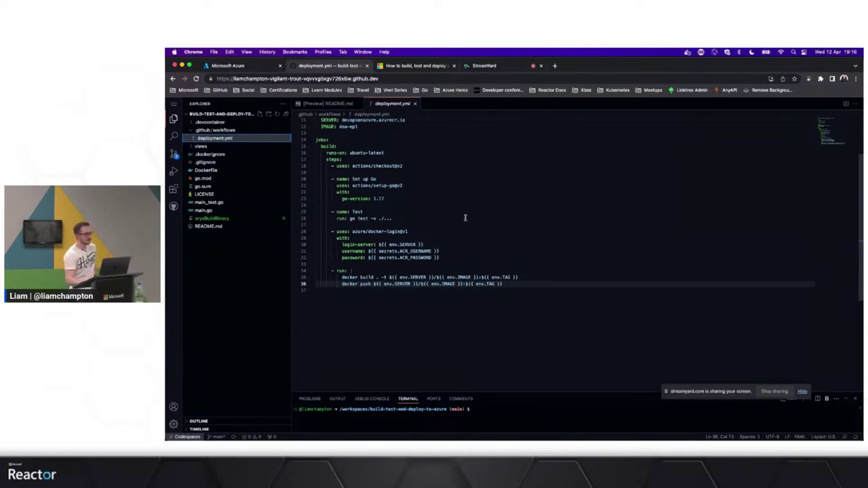
{"action": "left_click", "coordinate": [192, 130]}
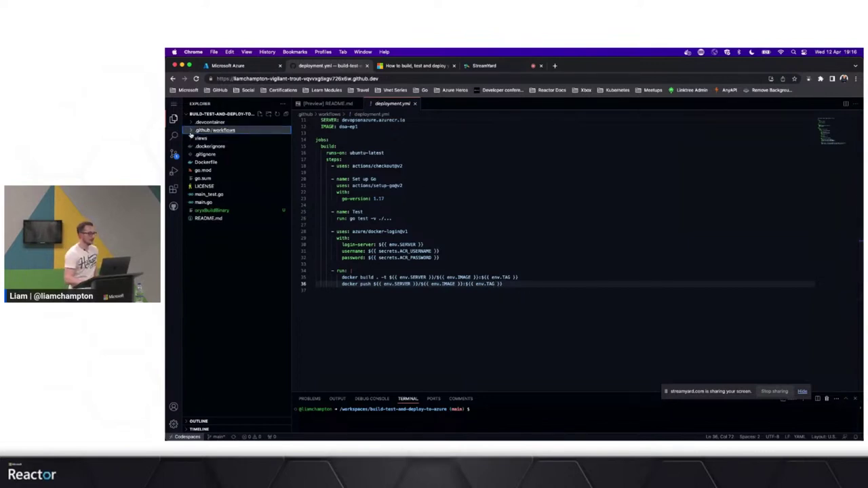
Step: Expand the views folder and read through the imports, route setup and main function in main.go
{"action": "left_click", "coordinate": [198, 138]}
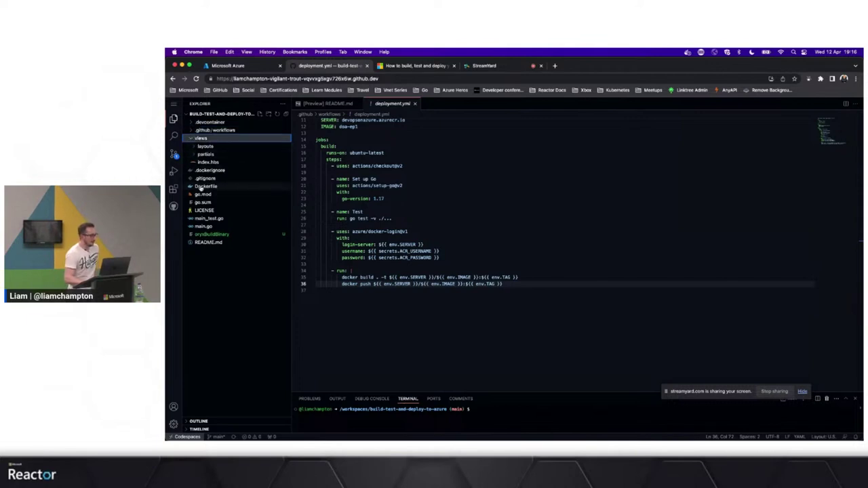
{"action": "left_click", "coordinate": [201, 226]}
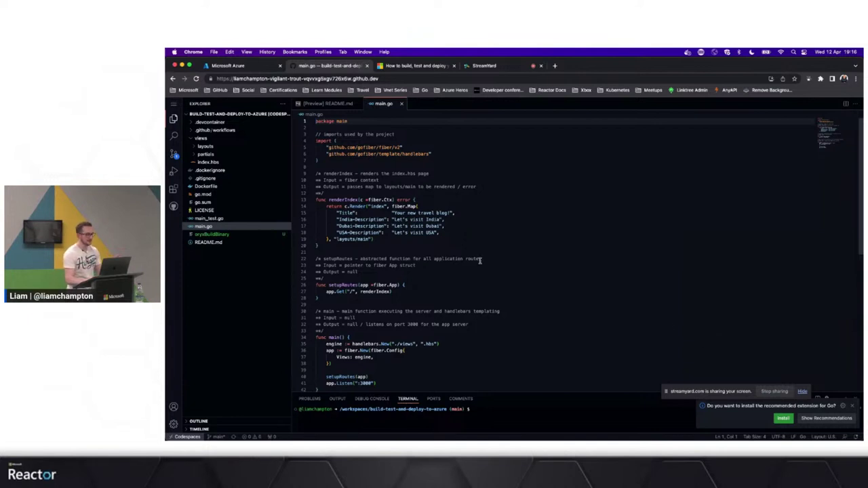
{"action": "scroll", "coordinate": [468, 255], "scroll_direction": "down", "scroll_amount": 3}
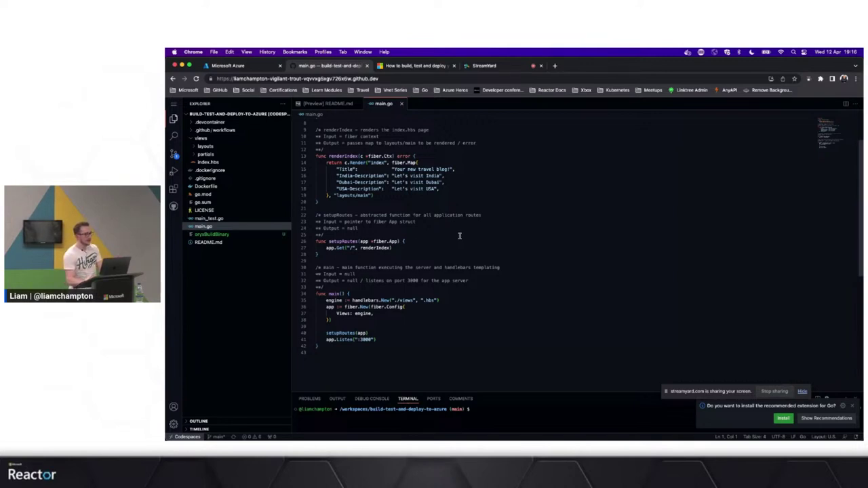
{"action": "scroll", "coordinate": [459, 236], "scroll_direction": "up", "scroll_amount": 1}
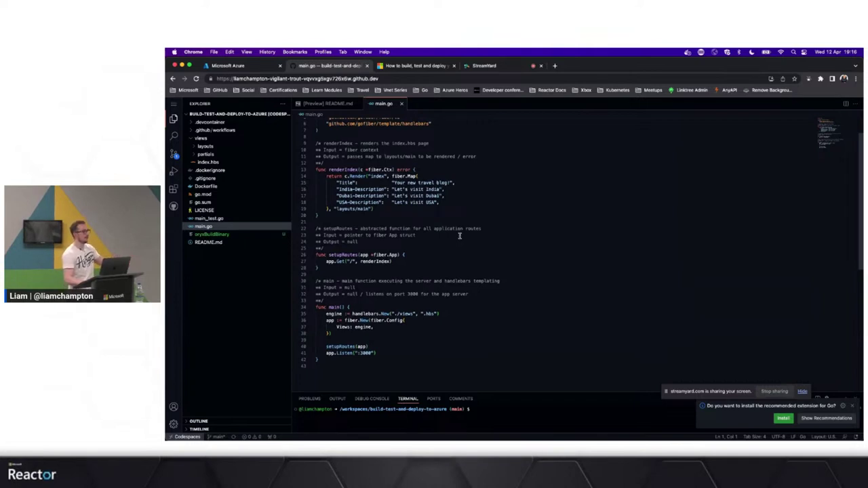
{"action": "scroll", "coordinate": [460, 235], "scroll_direction": "up", "scroll_amount": 2}
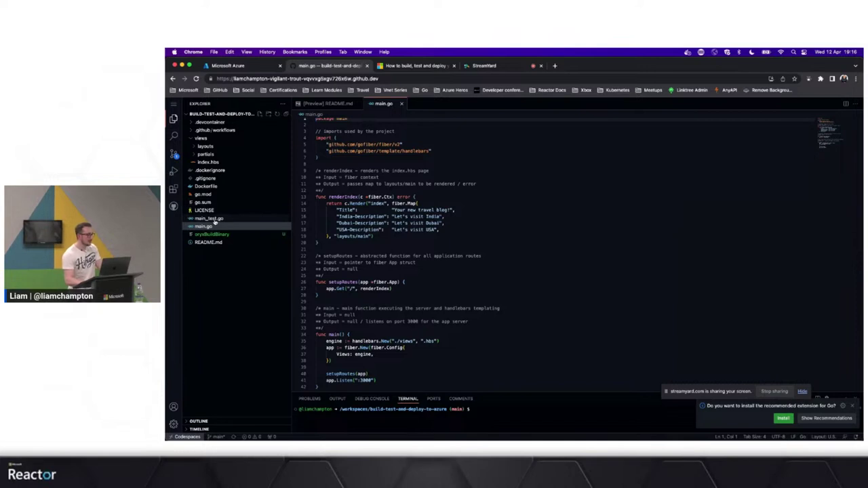
Step: Review the file-existence test in main_test.go, enlarge the terminal area and view the LICENSE file
{"action": "left_click", "coordinate": [210, 219]}
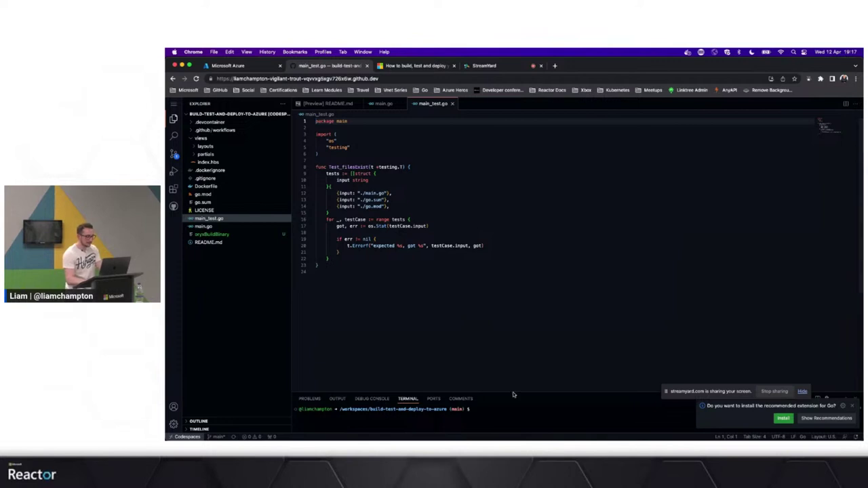
{"action": "left_click_drag", "start_coordinate": [514, 394], "coordinate": [502, 343]}
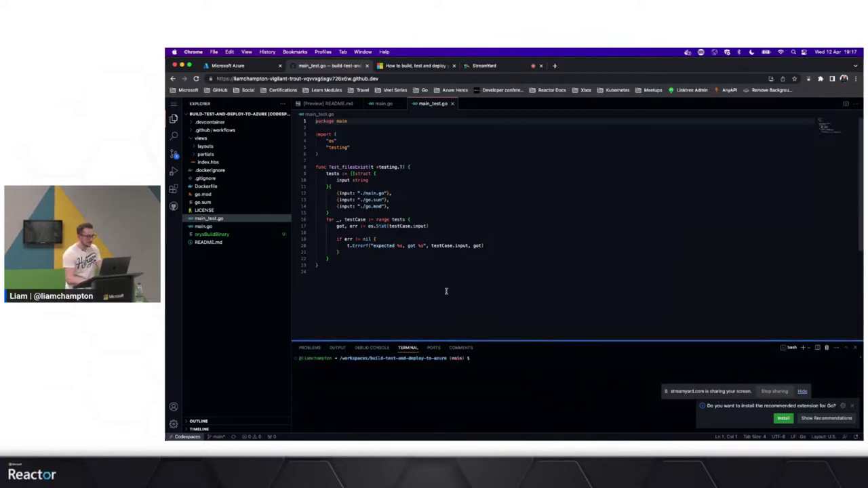
{"action": "left_click", "coordinate": [207, 211]}
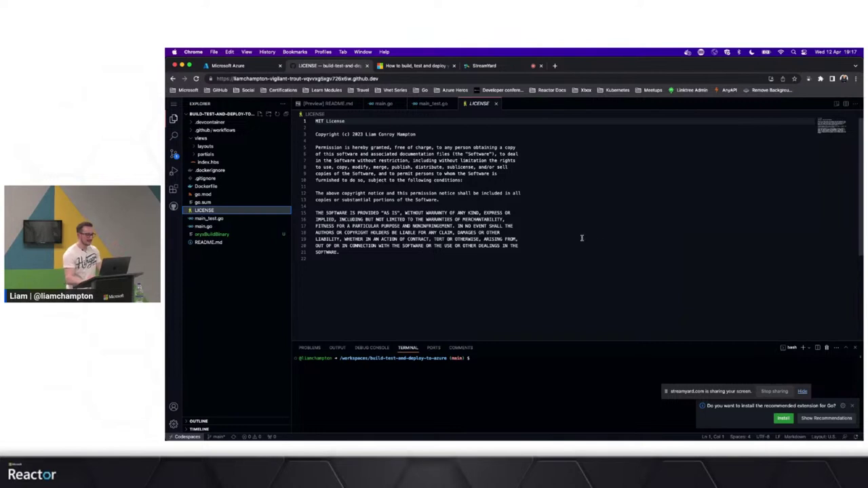
Step: Examine the Handlebars templates main.hbs in the layouts folder and index.hbs in the views folder
{"action": "left_click", "coordinate": [203, 147]}
{"action": "left_click", "coordinate": [211, 154]}
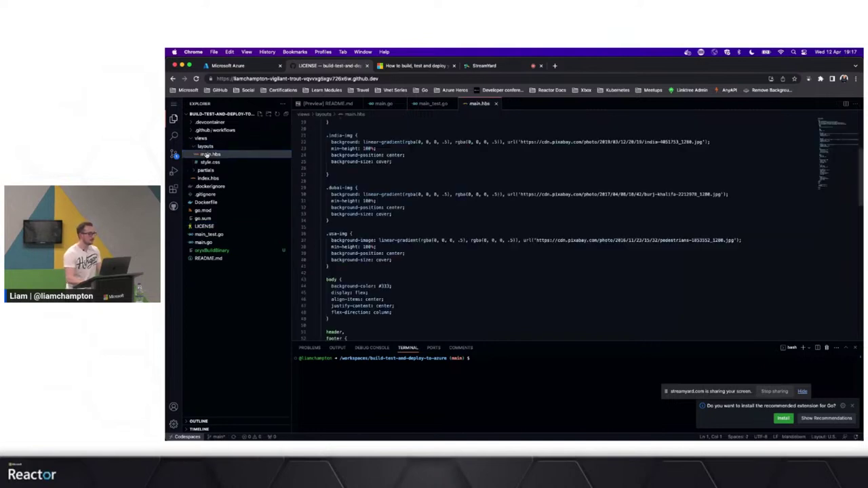
{"action": "scroll", "coordinate": [416, 192], "scroll_direction": "down", "scroll_amount": 10}
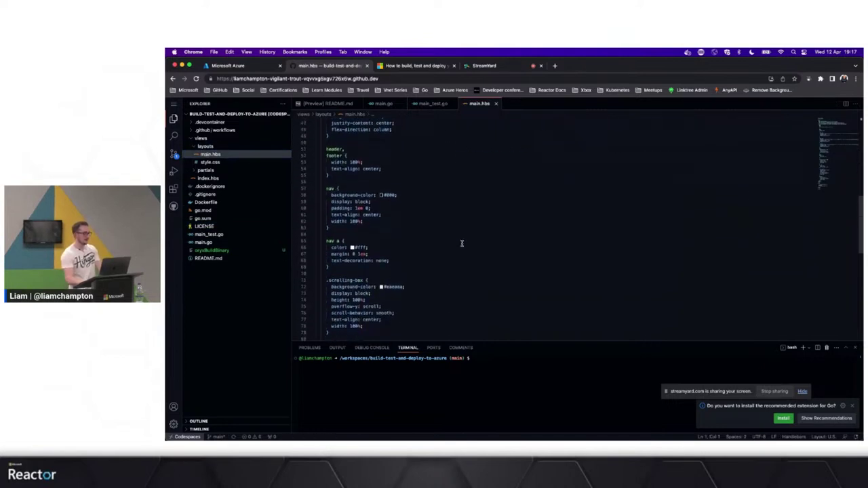
{"action": "scroll", "coordinate": [462, 244], "scroll_direction": "down", "scroll_amount": 3}
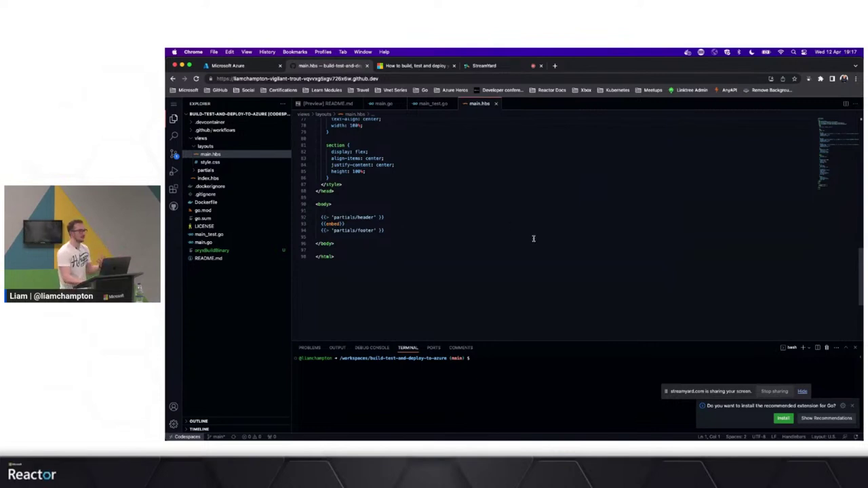
{"action": "scroll", "coordinate": [516, 237], "scroll_direction": "up", "scroll_amount": 1}
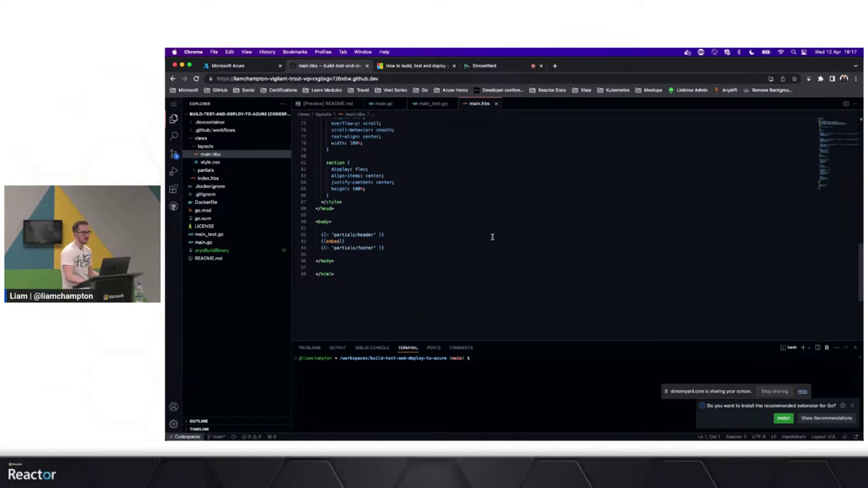
{"action": "scroll", "coordinate": [493, 237], "scroll_direction": "up", "scroll_amount": 1}
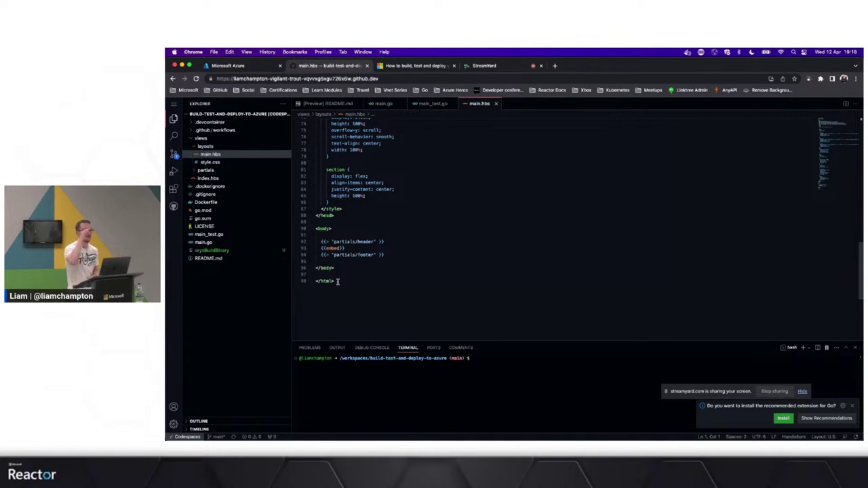
{"action": "left_click", "coordinate": [207, 178]}
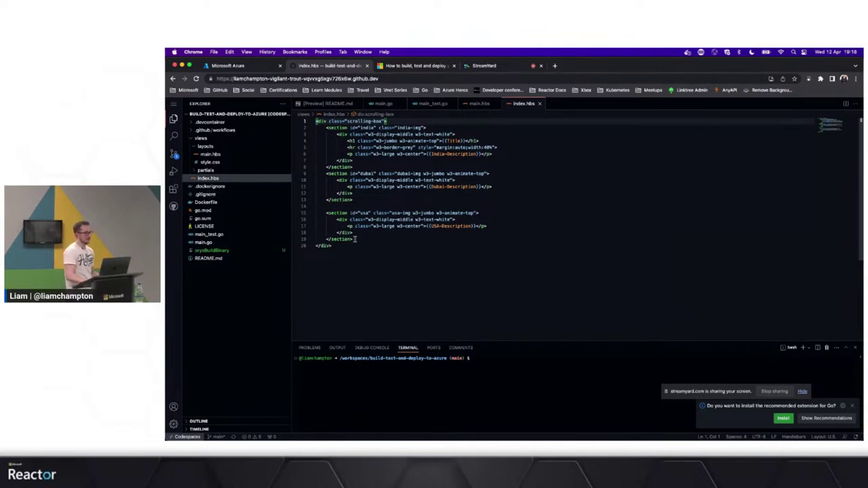
Step: Run the web application with "go run main.go" in the codespace terminal and open its served address in the browser
{"action": "left_click", "coordinate": [495, 361]}
{"action": "type", "text": "go run main.go"}
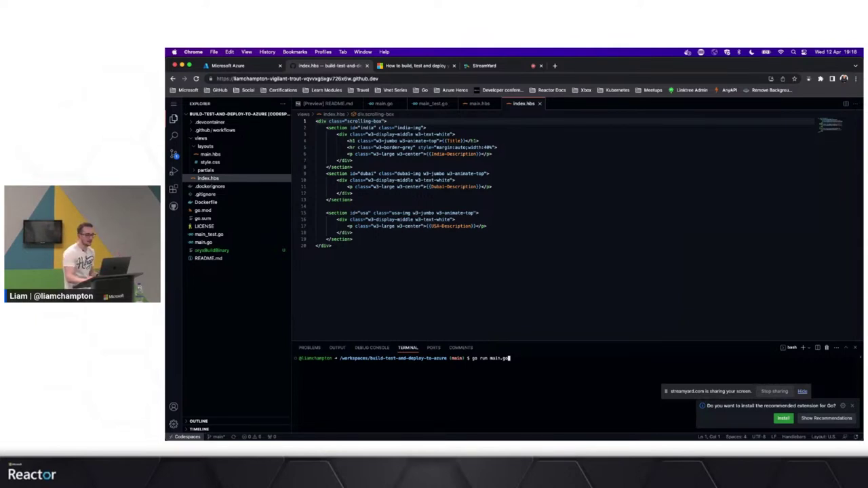
{"action": "key", "text": "Return"}
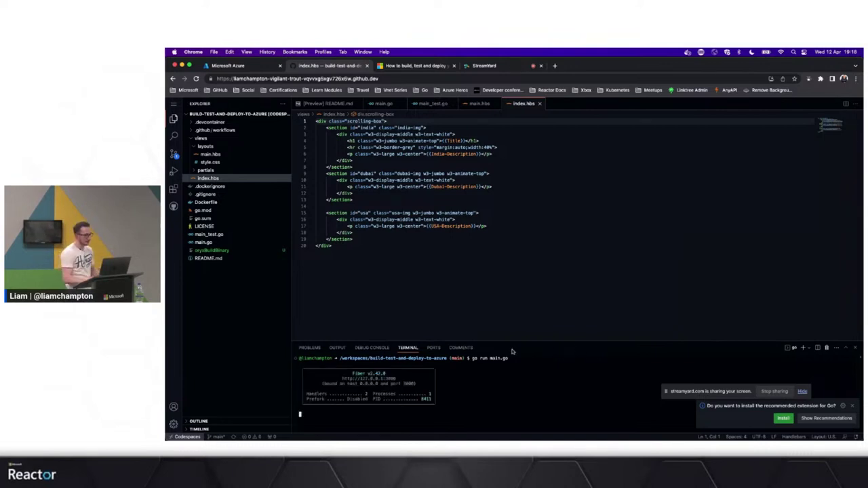
{"action": "left_click", "coordinate": [393, 380], "text": "super"}
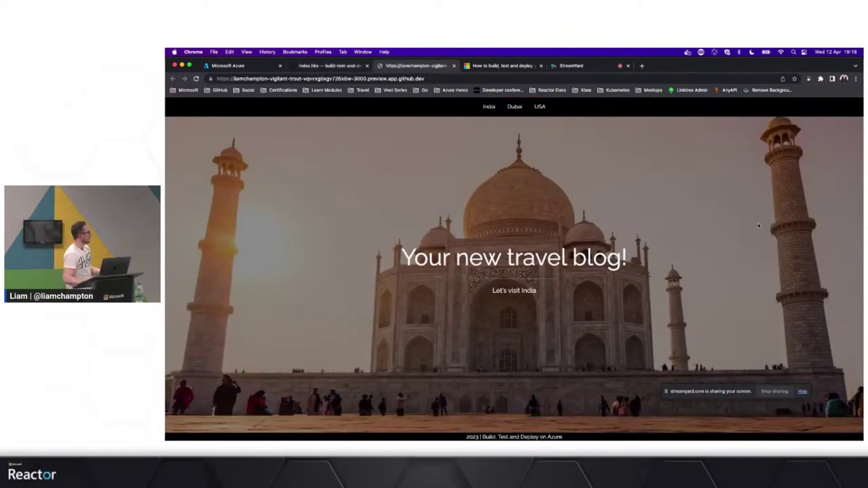
Step: Look through the India, Dubai and USA sections of the running travel blog page
{"action": "scroll", "coordinate": [759, 226], "scroll_direction": "down", "scroll_amount": 5}
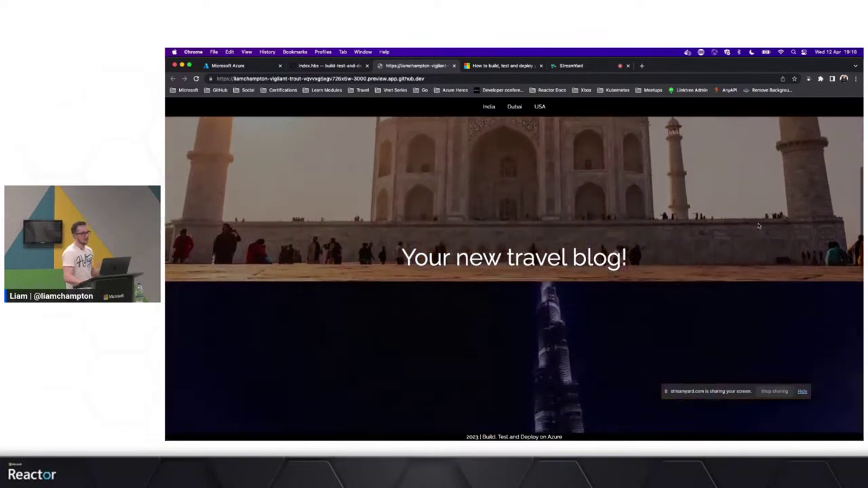
{"action": "scroll", "coordinate": [759, 226], "scroll_direction": "down", "scroll_amount": 10}
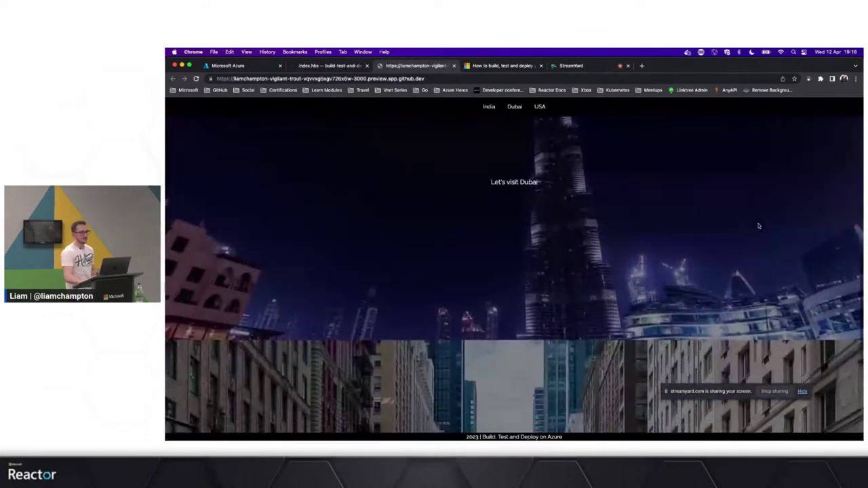
{"action": "scroll", "coordinate": [759, 226], "scroll_direction": "down", "scroll_amount": 7}
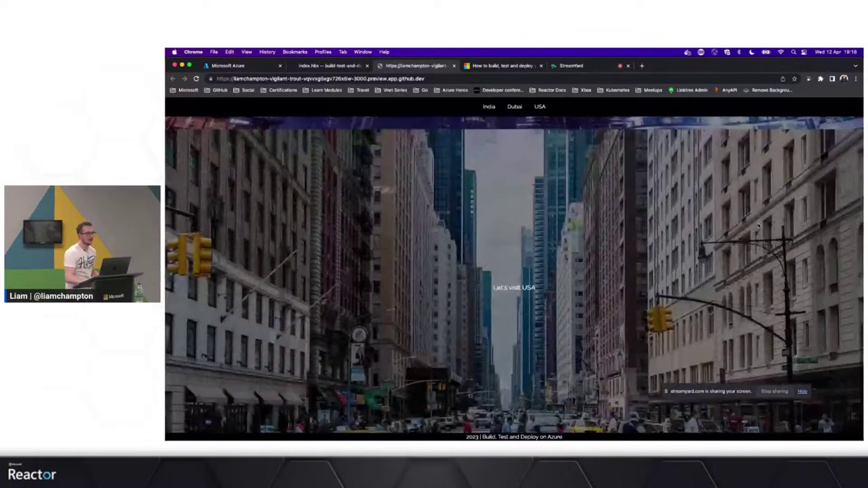
{"action": "scroll", "coordinate": [759, 226], "scroll_direction": "up", "scroll_amount": 10}
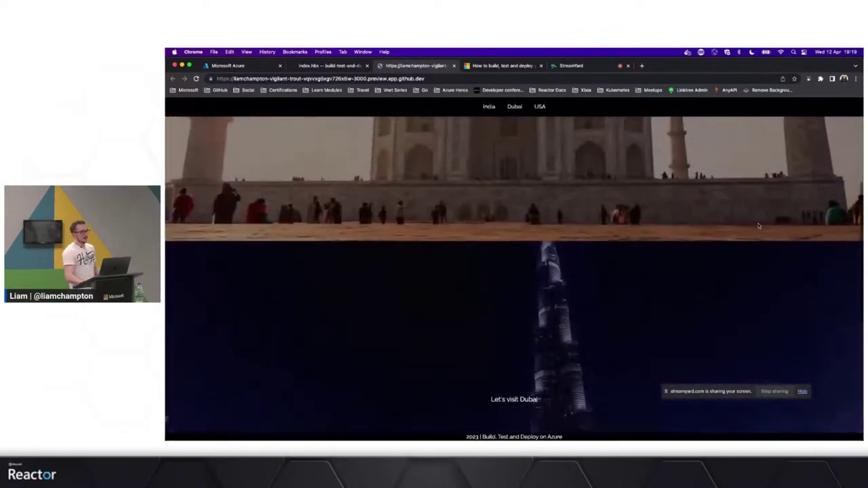
Step: Return to the start of the travel blog page and stop the running web server in the codespace terminal
{"action": "scroll", "coordinate": [759, 226], "scroll_direction": "up", "scroll_amount": 3}
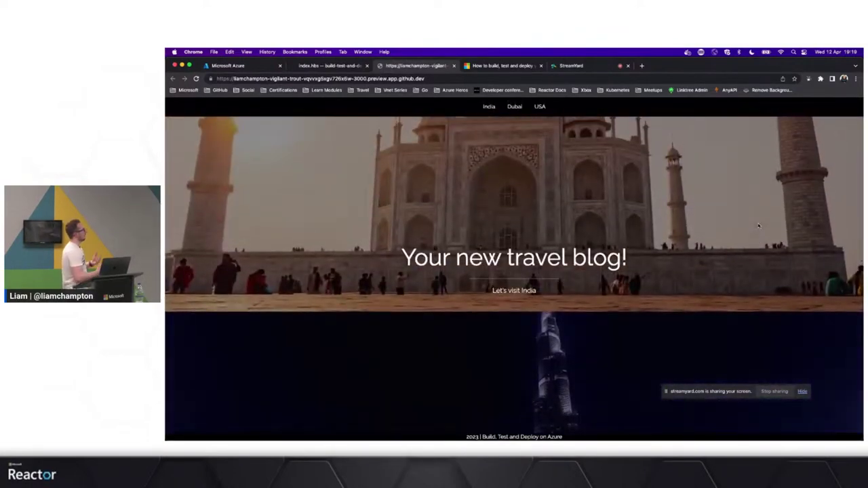
{"action": "scroll", "coordinate": [760, 226], "scroll_direction": "up", "scroll_amount": 3}
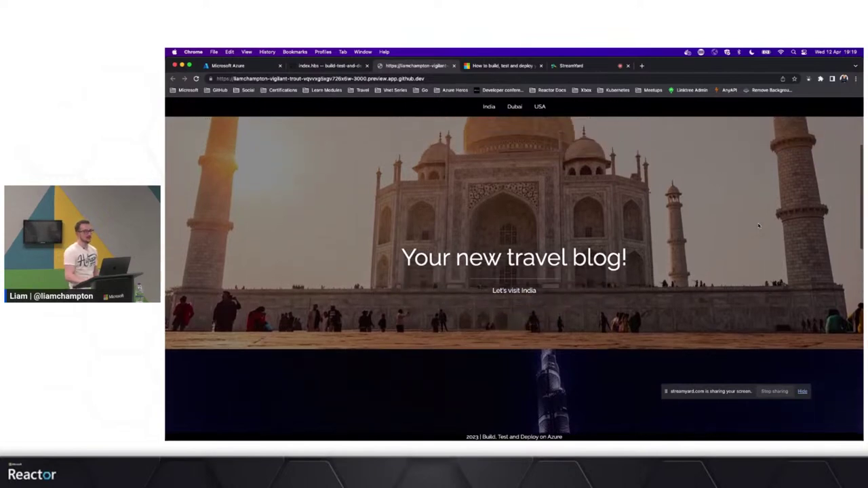
{"action": "scroll", "coordinate": [759, 225], "scroll_direction": "up", "scroll_amount": 2}
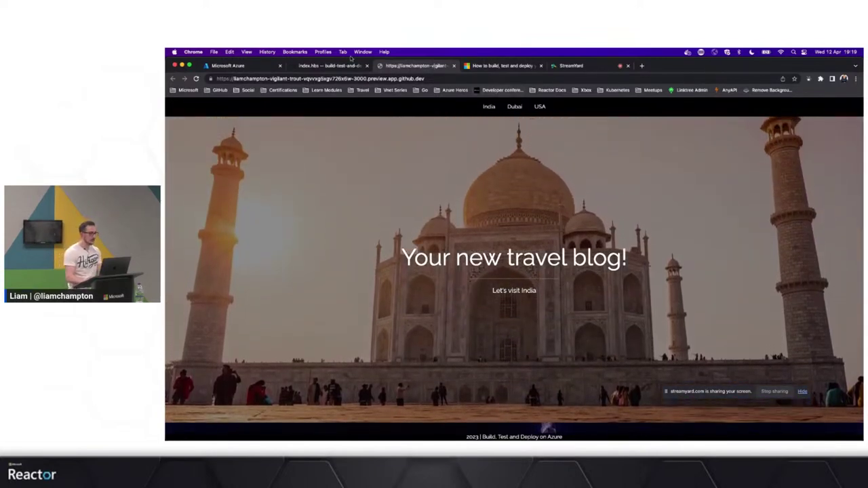
{"action": "left_click", "coordinate": [310, 66]}
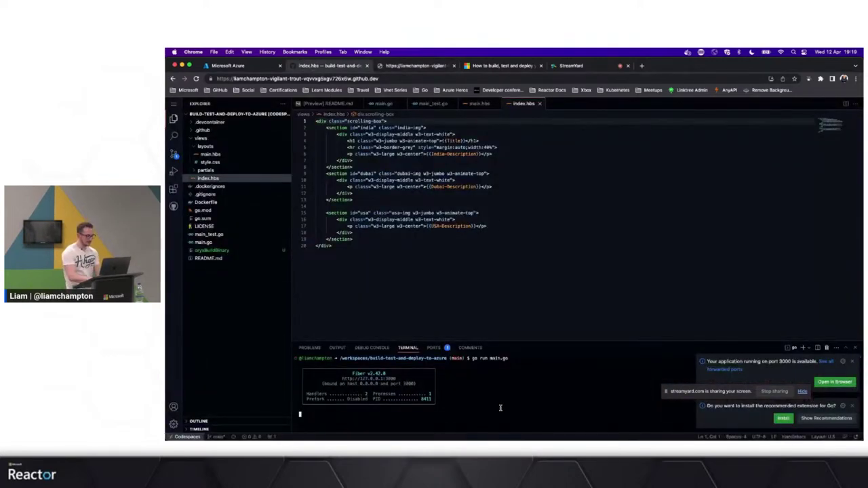
{"action": "key", "text": "ctrl+c"}
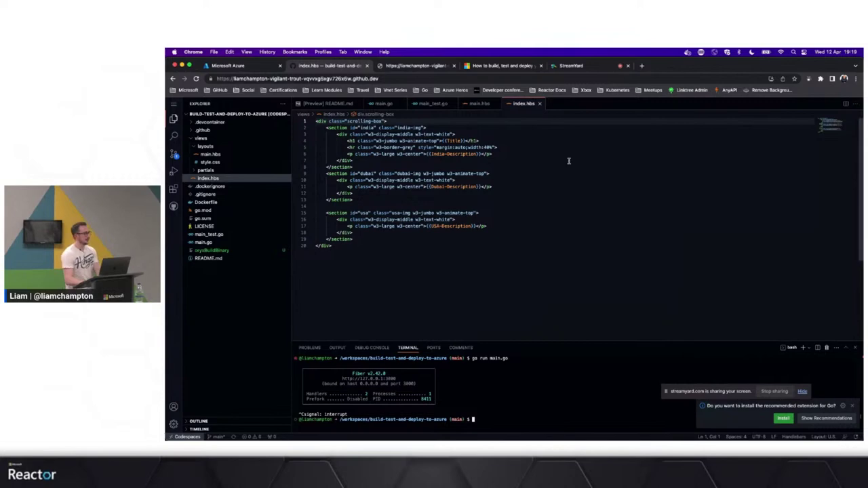
Step: Read through the devblogs tutorial from the repository overview to the instructions for running and testing the application
{"action": "left_click", "coordinate": [502, 66]}
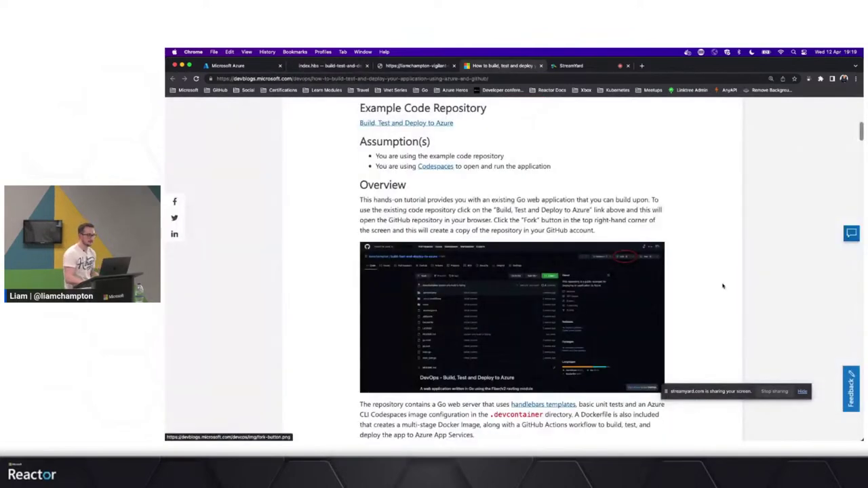
{"action": "scroll", "coordinate": [723, 286], "scroll_direction": "down", "scroll_amount": 5}
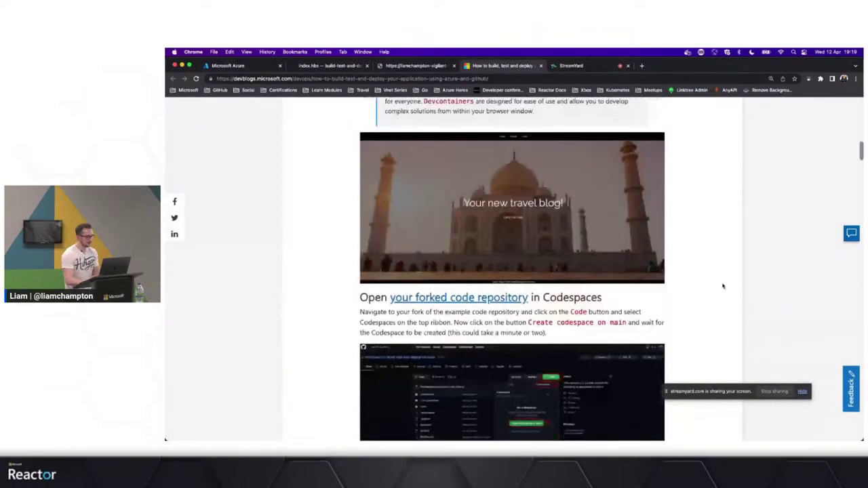
{"action": "scroll", "coordinate": [723, 286], "scroll_direction": "down", "scroll_amount": 6}
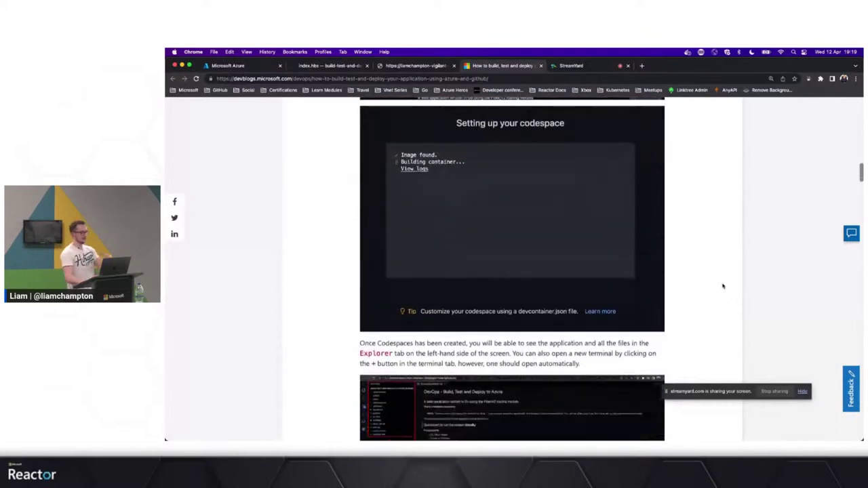
{"action": "scroll", "coordinate": [723, 286], "scroll_direction": "down", "scroll_amount": 3}
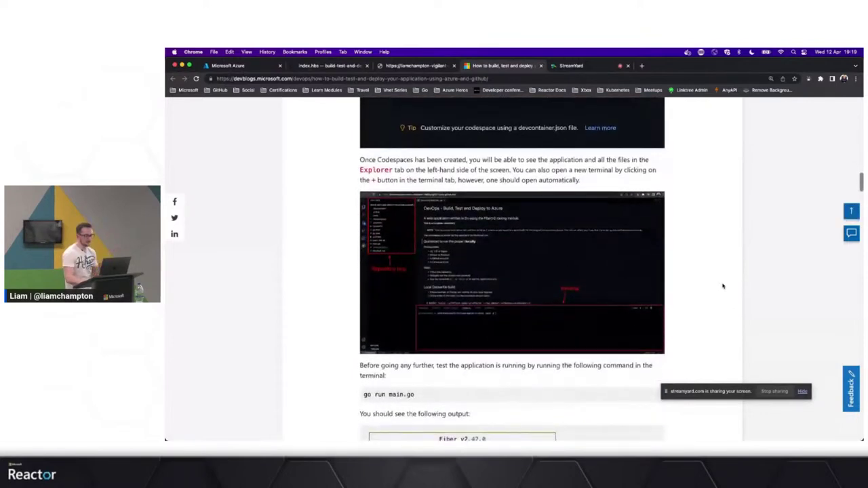
{"action": "scroll", "coordinate": [685, 291], "scroll_direction": "down", "scroll_amount": 2}
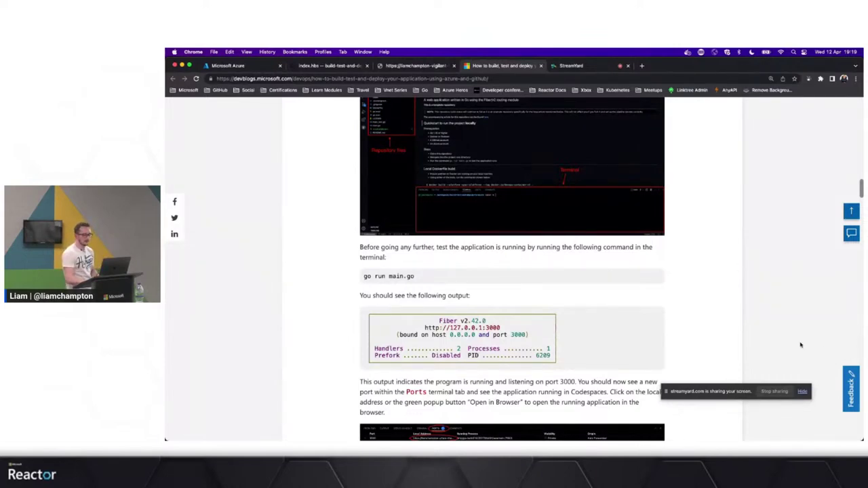
{"action": "scroll", "coordinate": [726, 332], "scroll_direction": "down", "scroll_amount": 5}
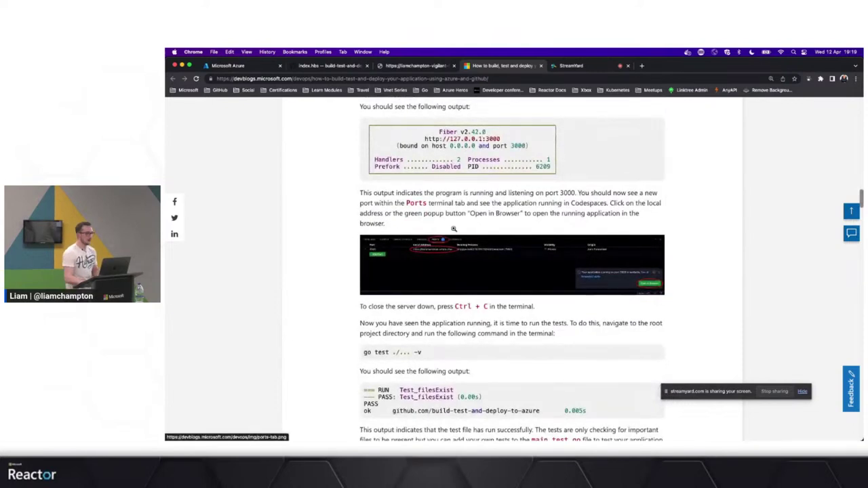
Step: Check the codespace's forwarded ports and dismiss the Go extension recommendation
{"action": "left_click", "coordinate": [423, 67]}
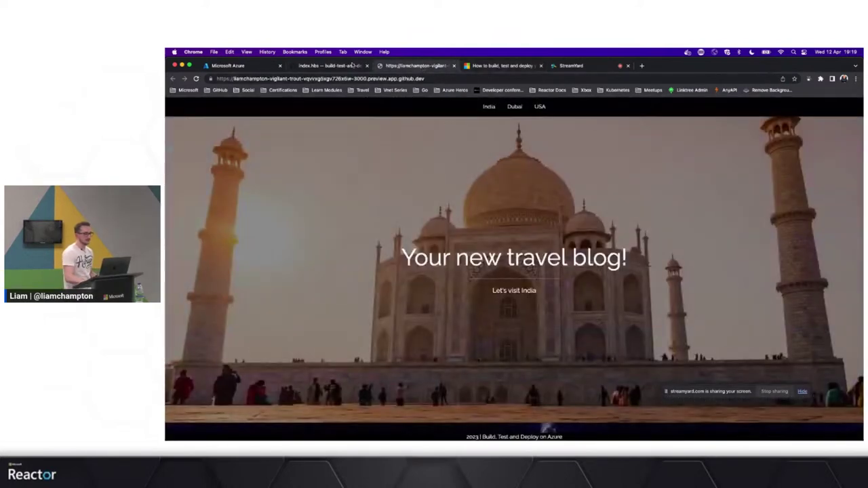
{"action": "left_click", "coordinate": [330, 66]}
{"action": "left_click", "coordinate": [434, 348]}
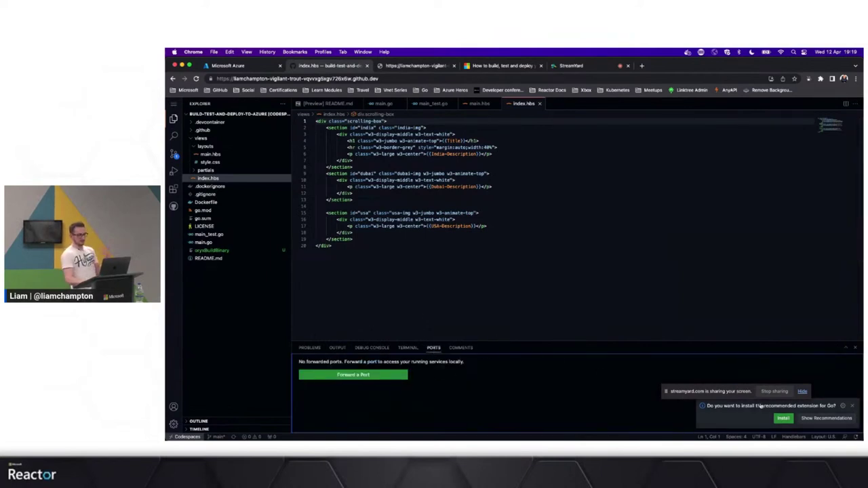
{"action": "left_click", "coordinate": [853, 405]}
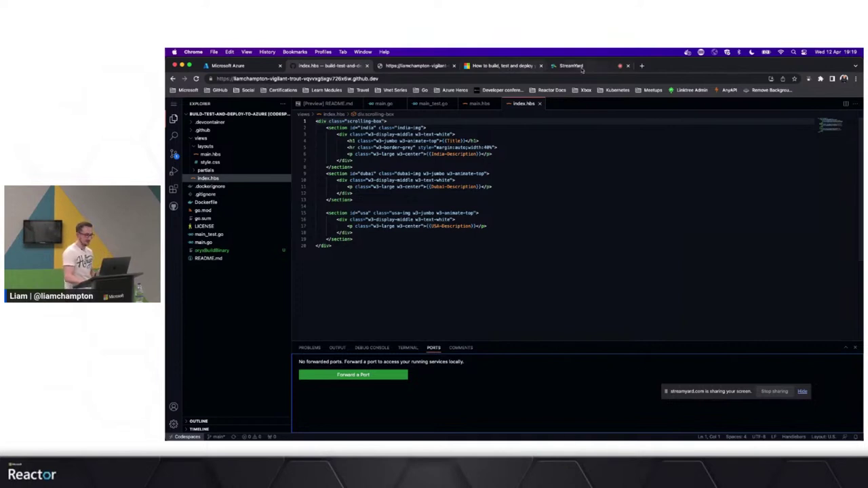
Step: Review the tutorial's test instructions and close the travel blog page in the browser
{"action": "left_click", "coordinate": [502, 66]}
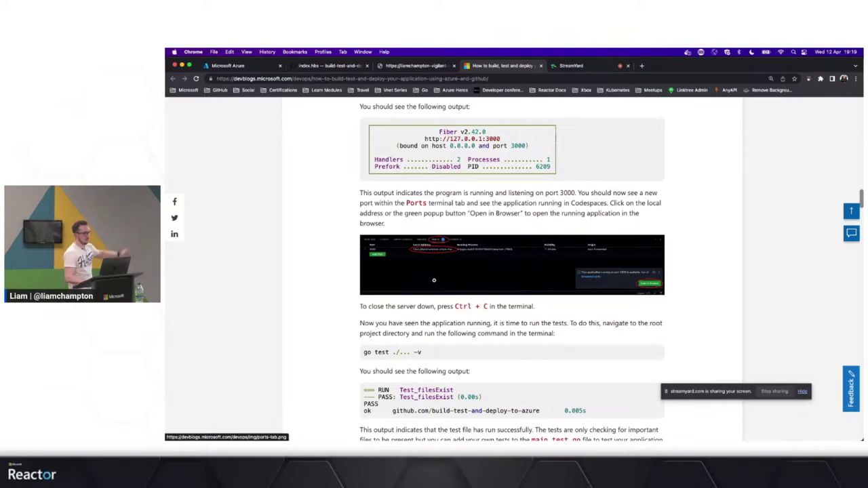
{"action": "scroll", "coordinate": [504, 323], "scroll_direction": "down", "scroll_amount": 1}
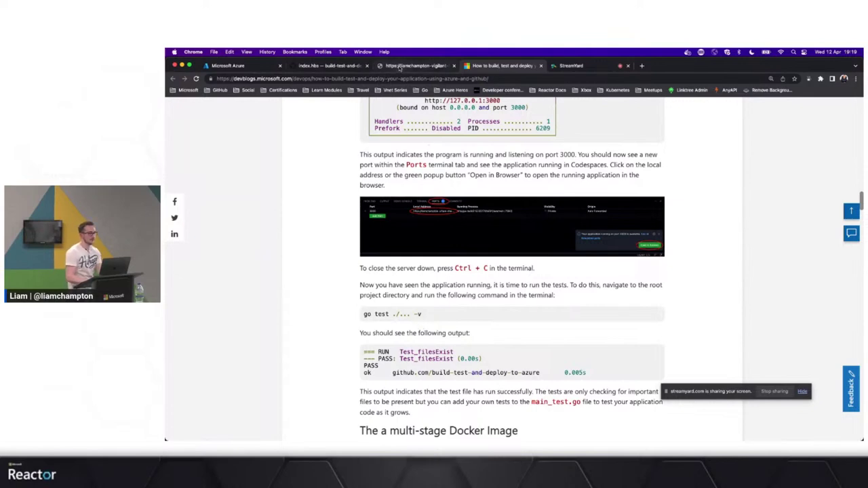
{"action": "left_click", "coordinate": [402, 66]}
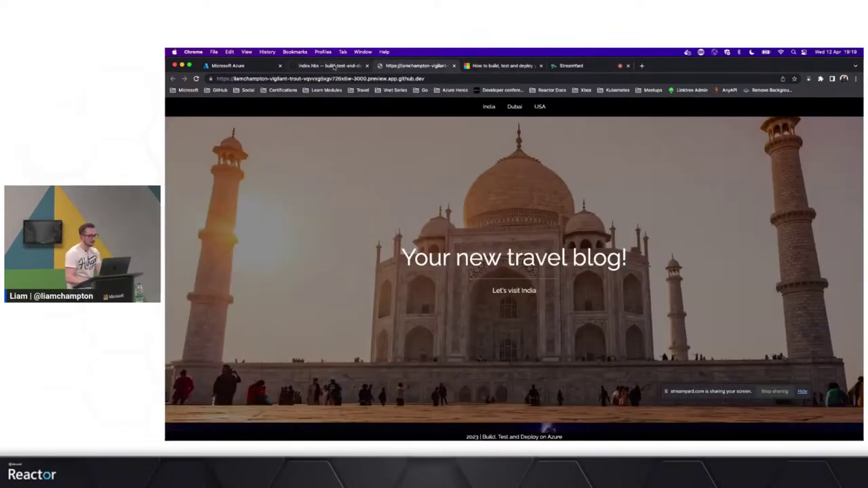
{"action": "key", "text": "ctrl+w"}
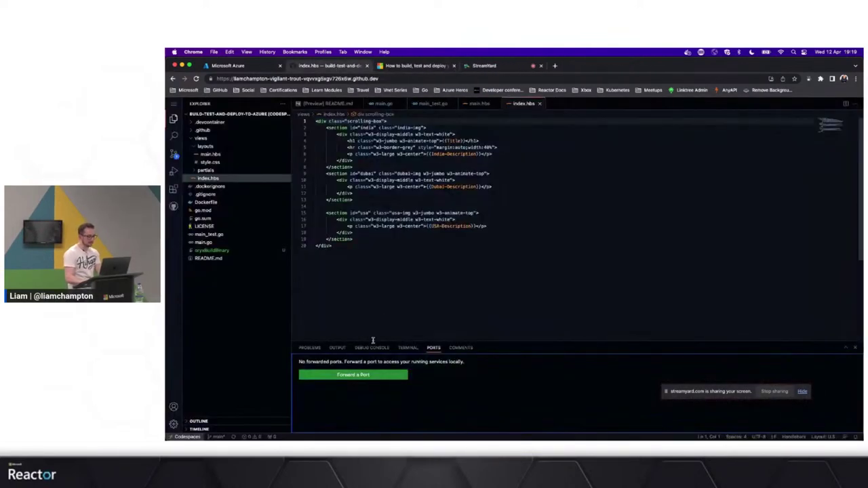
Step: Run the tests with "go test ./... -v" in the codespace terminal and enlarge the terminal area
{"action": "left_click", "coordinate": [408, 348]}
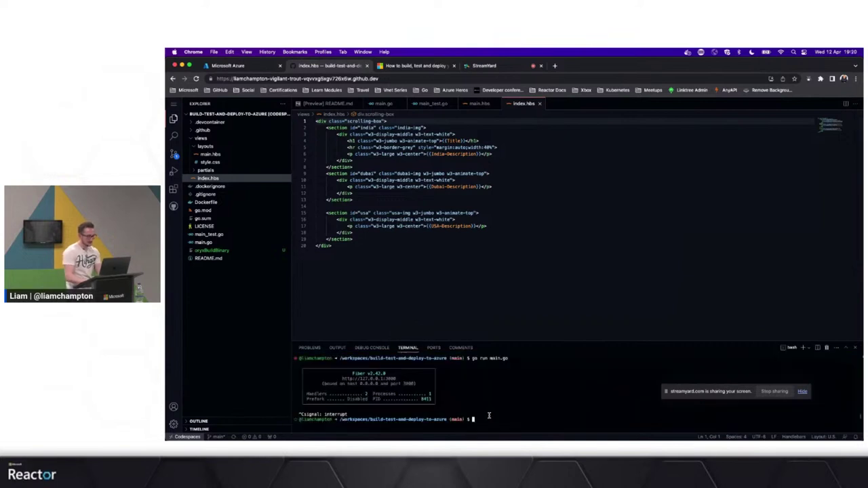
{"action": "type", "text": "go test ./"}
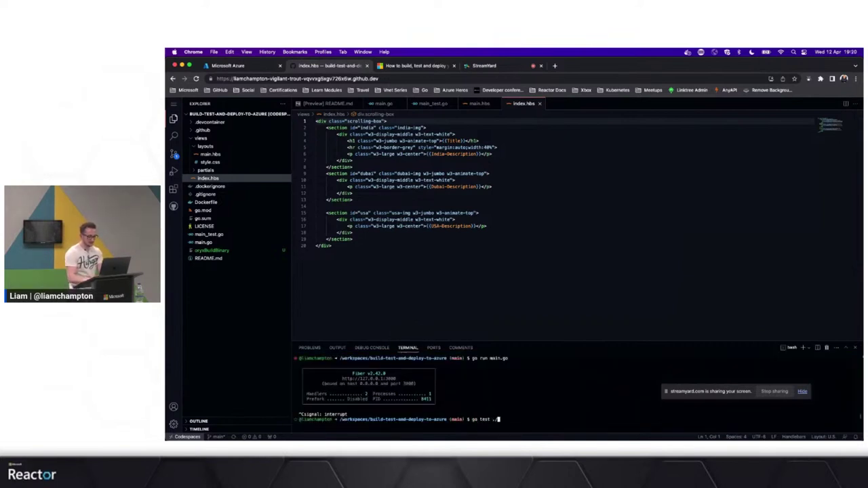
{"action": "type", "text": "..."}
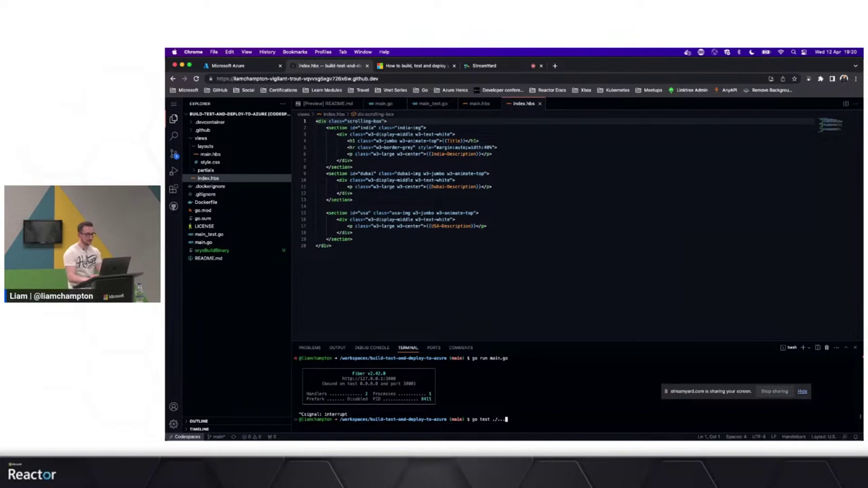
{"action": "type", "text": " -v"}
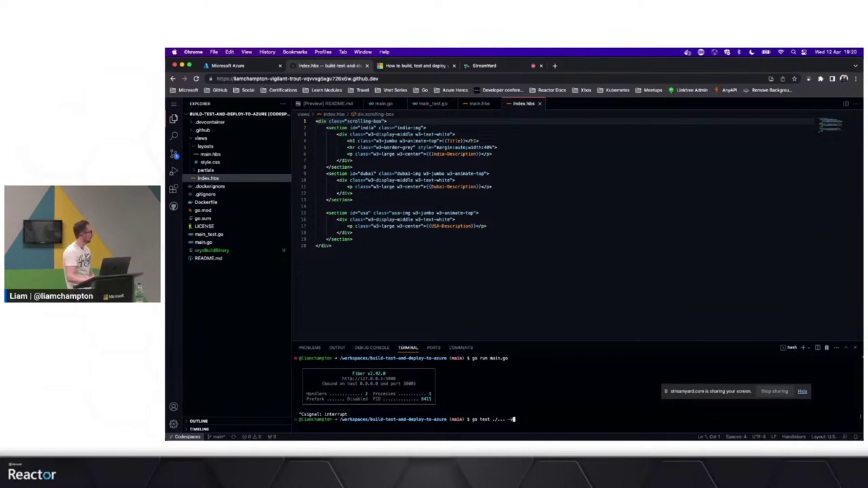
{"action": "key", "text": "Return"}
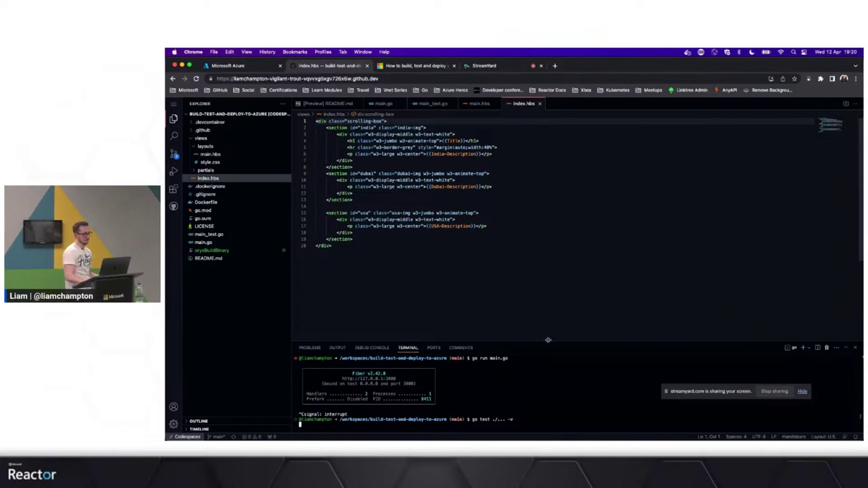
{"action": "left_click_drag", "start_coordinate": [548, 341], "coordinate": [548, 301]}
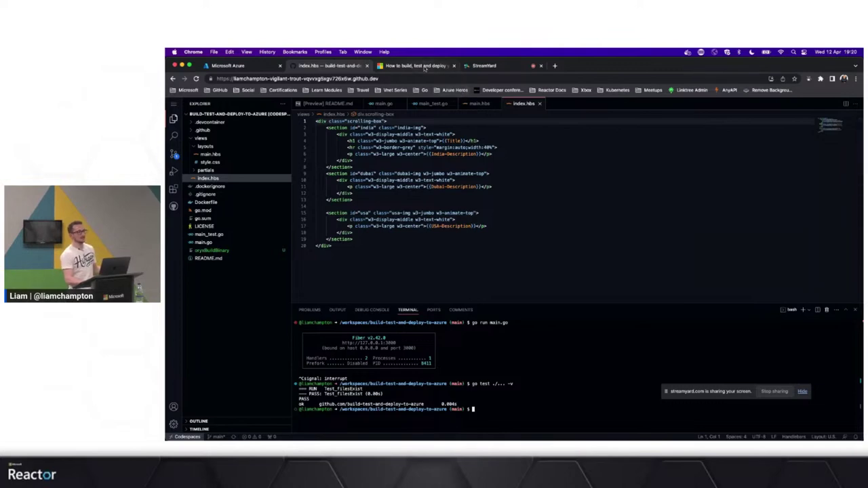
Step: Read the tutorial's section on the multi-stage Docker image and its Dockerfile listing
{"action": "left_click", "coordinate": [425, 68]}
{"action": "scroll", "coordinate": [731, 300], "scroll_direction": "down", "scroll_amount": 3}
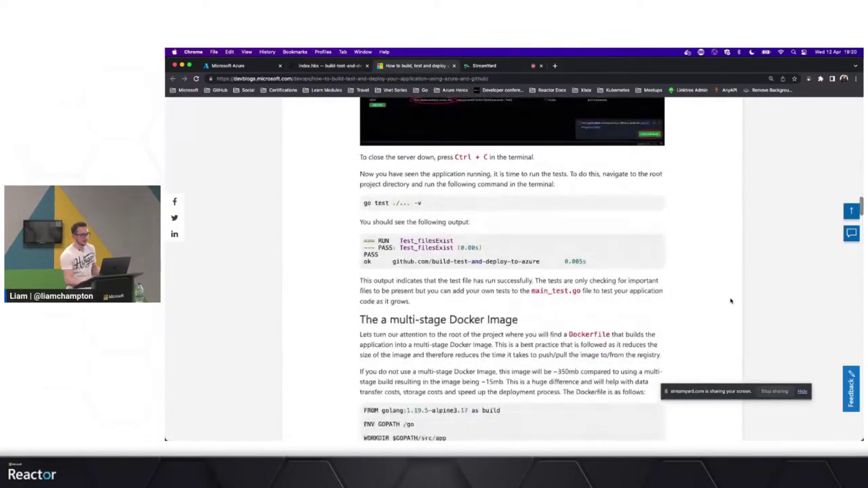
{"action": "scroll", "coordinate": [730, 301], "scroll_direction": "down", "scroll_amount": 5}
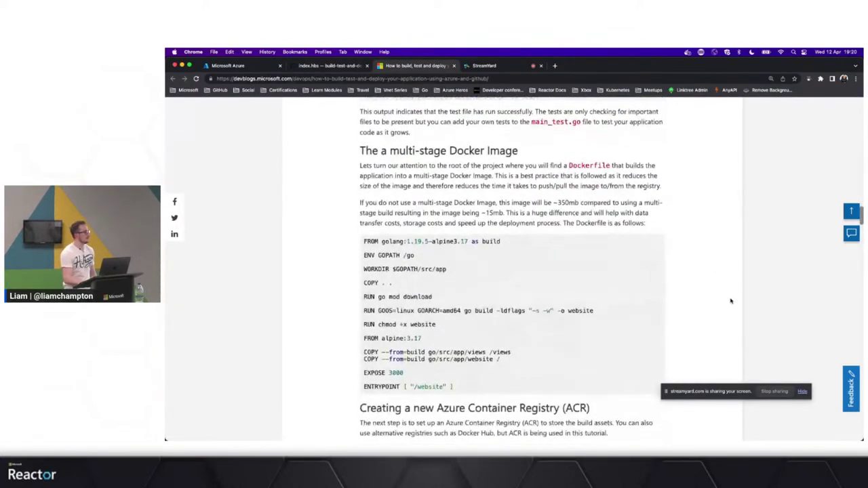
{"action": "scroll", "coordinate": [731, 301], "scroll_direction": "down", "scroll_amount": 1}
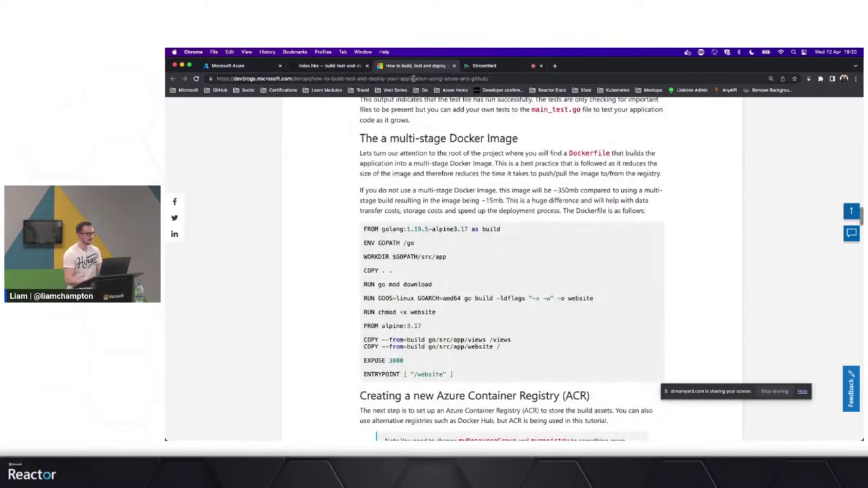
Step: Open the Dockerfile in the codespace, magnify the page and shrink the terminal area to give the editor more room
{"action": "left_click", "coordinate": [337, 66]}
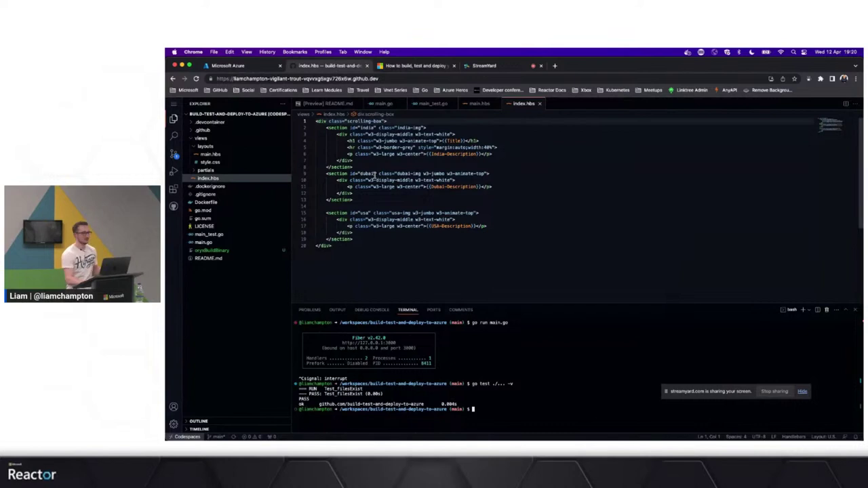
{"action": "left_click", "coordinate": [206, 202]}
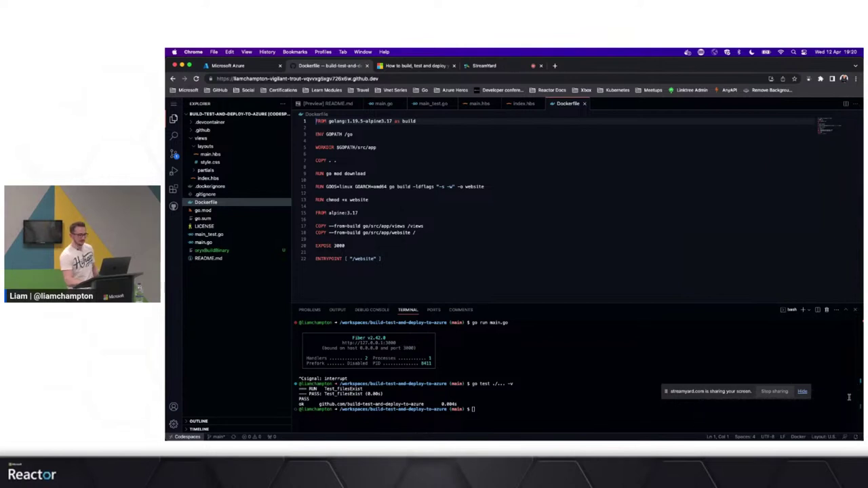
{"action": "left_click", "coordinate": [553, 236]}
{"action": "key", "text": "super+plus"}
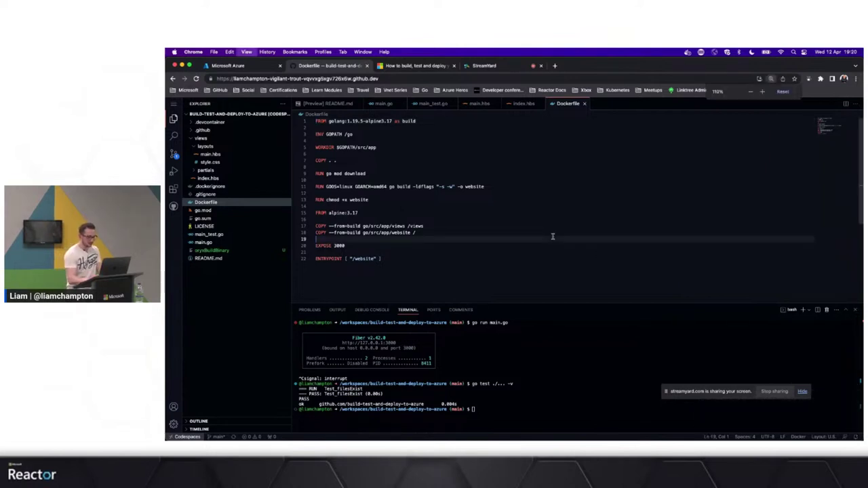
{"action": "left_click_drag", "start_coordinate": [555, 288], "coordinate": [555, 347]}
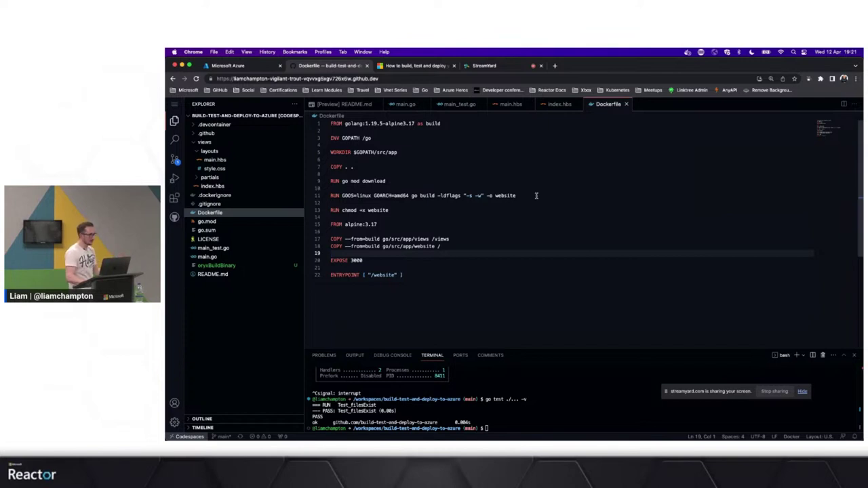
Step: Examine the Dockerfile's go build and chmod lines and highlight the second-stage line "FROM alpine:3.17"
{"action": "left_click", "coordinate": [440, 197]}
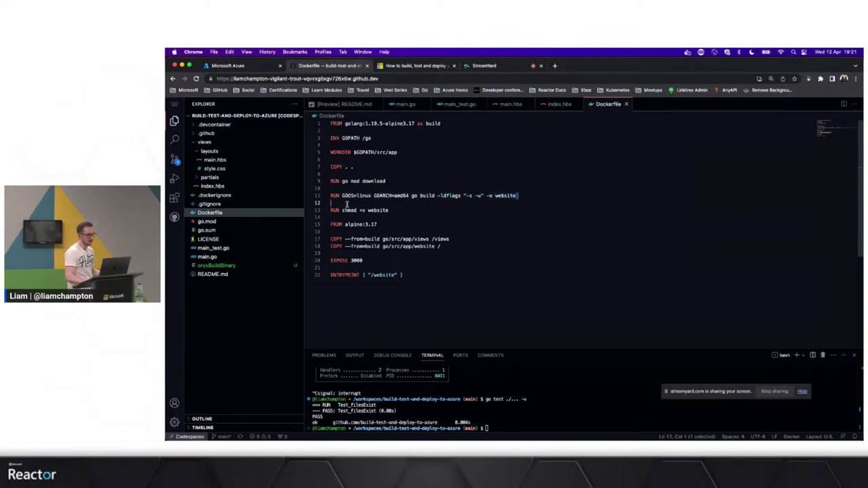
{"action": "triple_click", "coordinate": [336, 199]}
{"action": "left_click", "coordinate": [438, 211]}
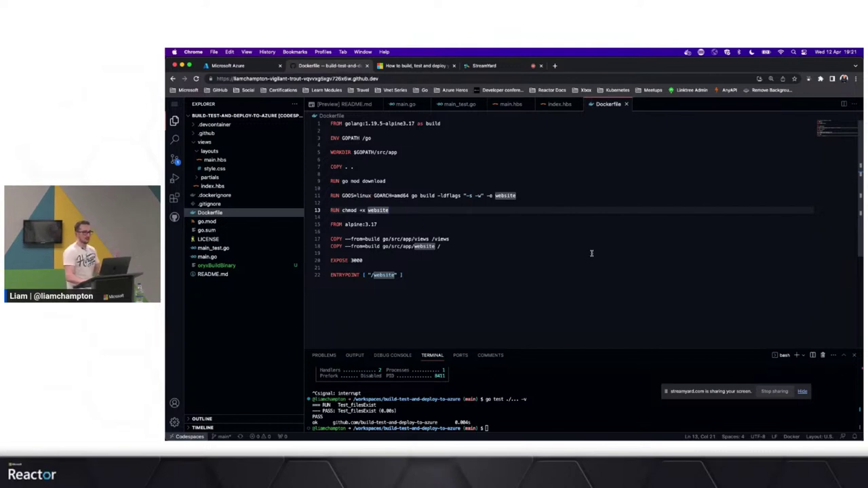
{"action": "left_click", "coordinate": [413, 215]}
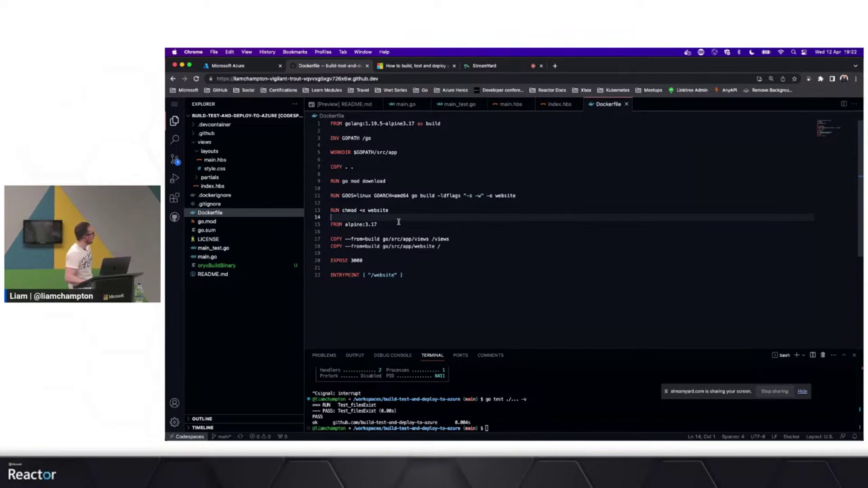
{"action": "left_click_drag", "start_coordinate": [377, 225], "coordinate": [331, 224]}
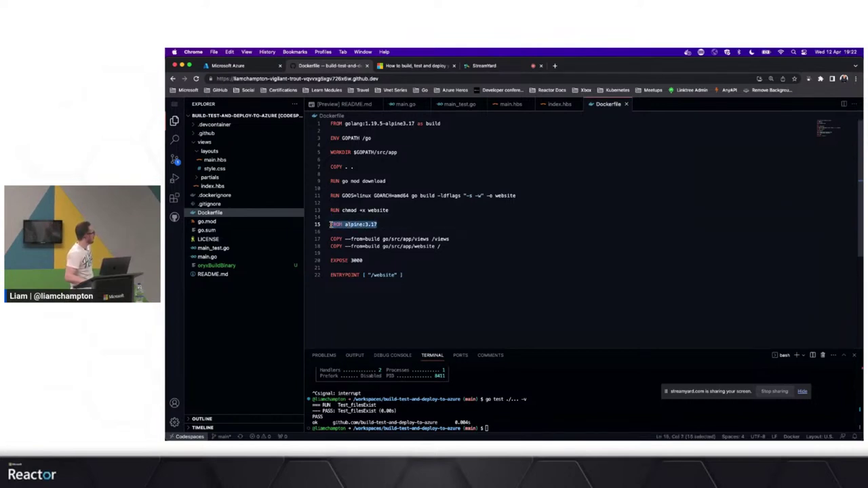
Step: Examine the Dockerfile's base image, COPY, EXPOSE 3000 and ENTRYPOINT lines in the editor
{"action": "left_click", "coordinate": [410, 223]}
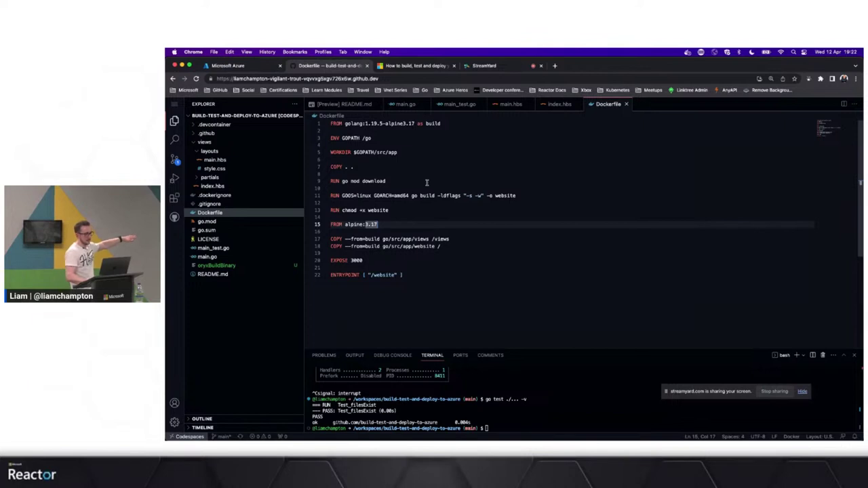
{"action": "left_click", "coordinate": [400, 168]}
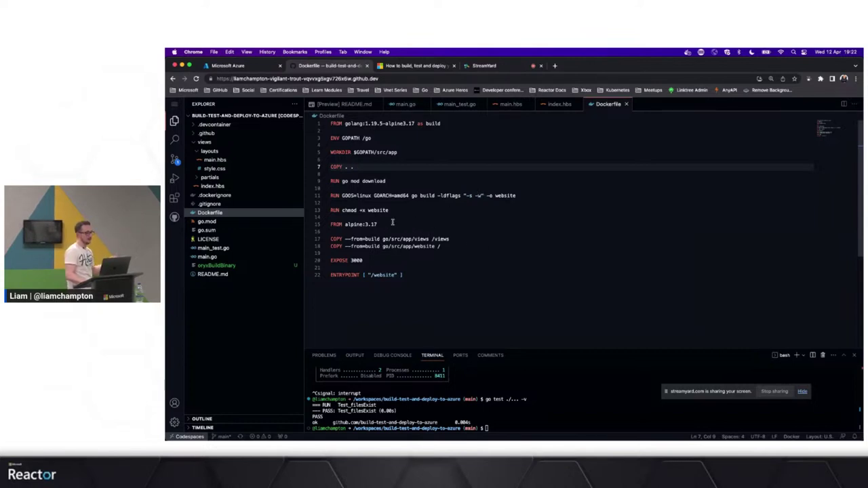
{"action": "left_click", "coordinate": [441, 246]}
{"action": "left_click", "coordinate": [452, 261]}
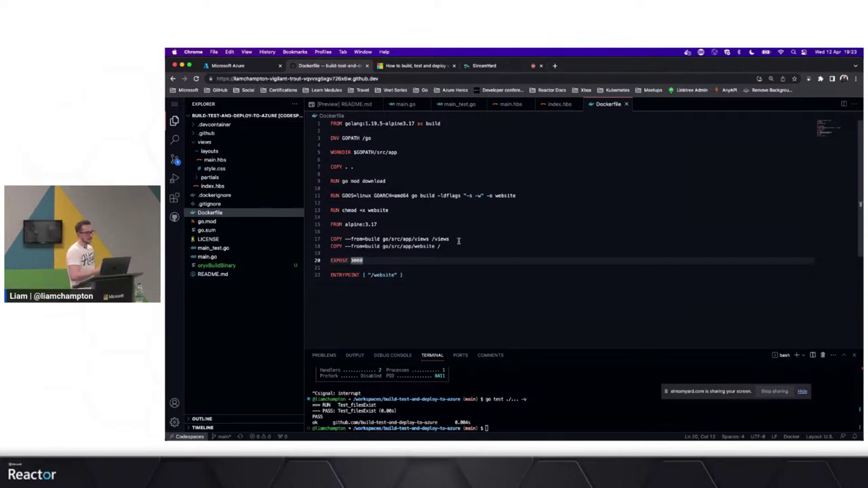
{"action": "left_click", "coordinate": [448, 275]}
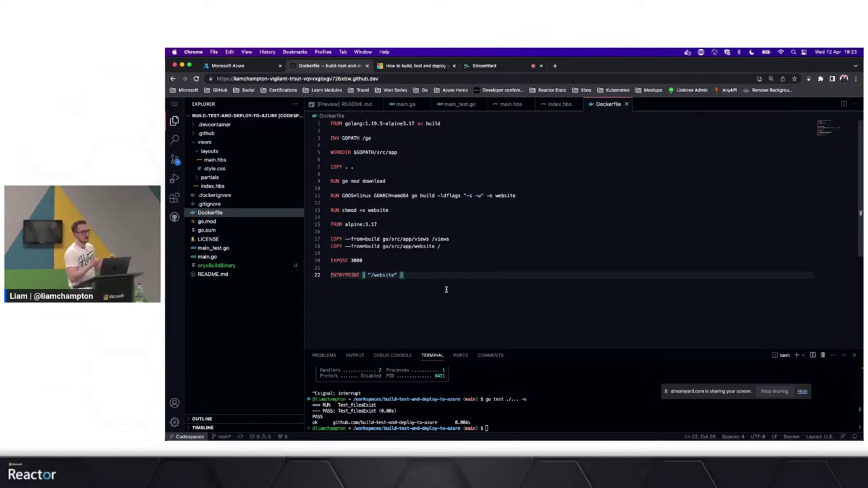
Step: Read the tutorial's introduction to creating a new Azure Container Registry (ACR), including the resource naming note
{"action": "left_click", "coordinate": [412, 67]}
{"action": "scroll", "coordinate": [657, 301], "scroll_direction": "down", "scroll_amount": 3}
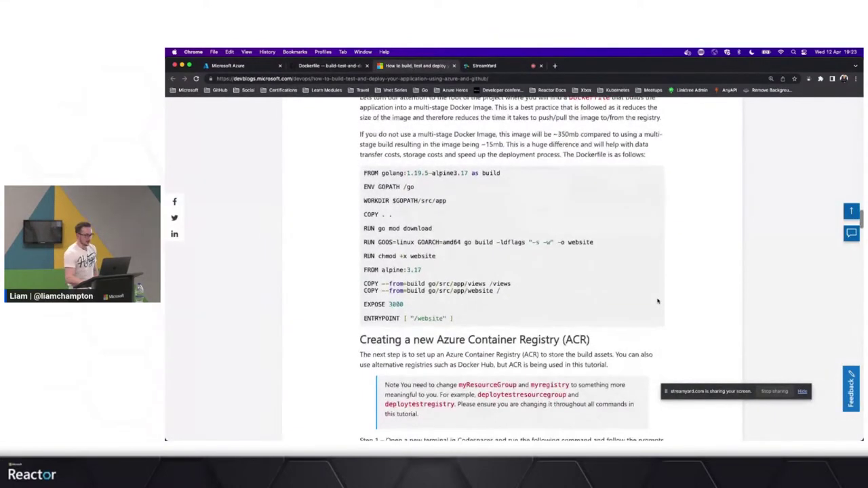
{"action": "scroll", "coordinate": [657, 301], "scroll_direction": "down", "scroll_amount": 1}
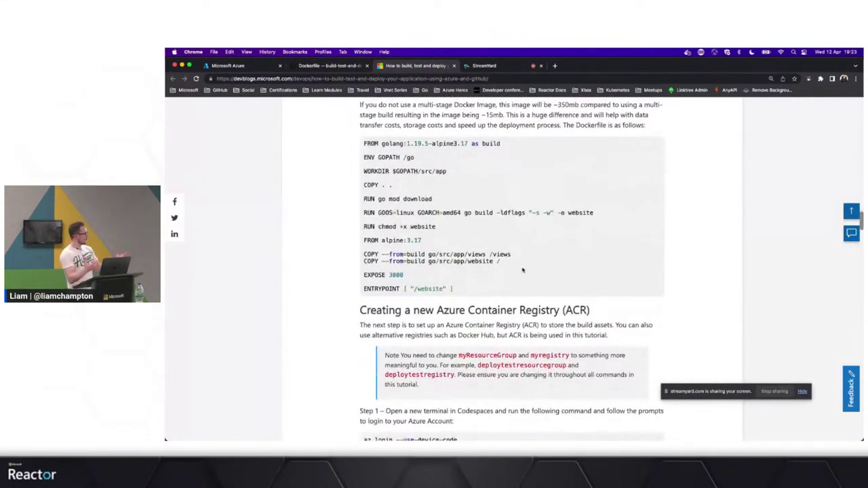
{"action": "scroll", "coordinate": [538, 303], "scroll_direction": "down", "scroll_amount": 2}
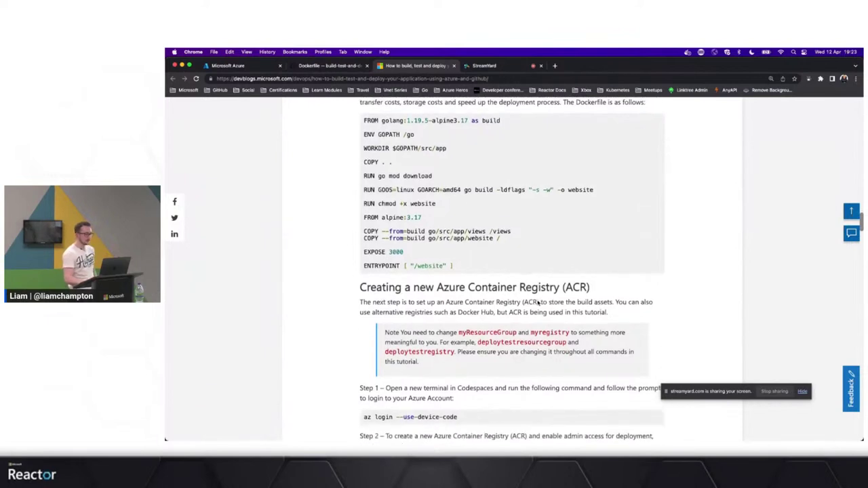
{"action": "scroll", "coordinate": [538, 303], "scroll_direction": "down", "scroll_amount": 2}
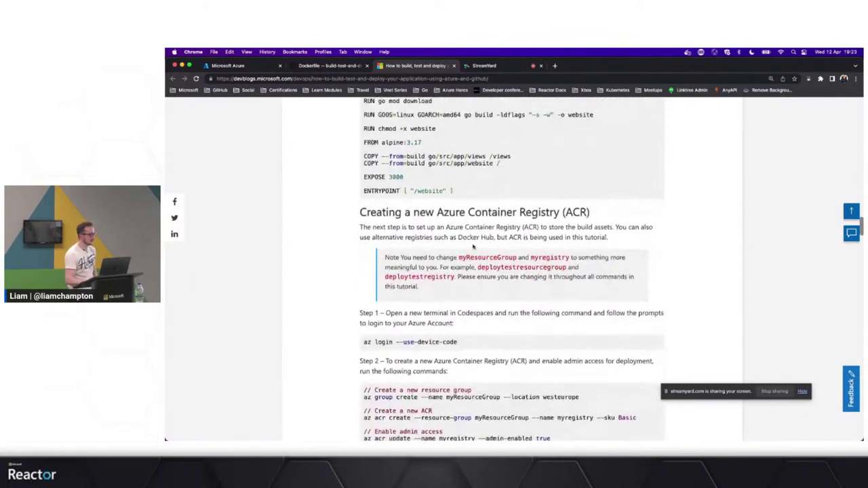
Step: Try to load the Azure portal in its existing browser tab by reloading the address portal.azure.com
{"action": "left_click", "coordinate": [250, 66]}
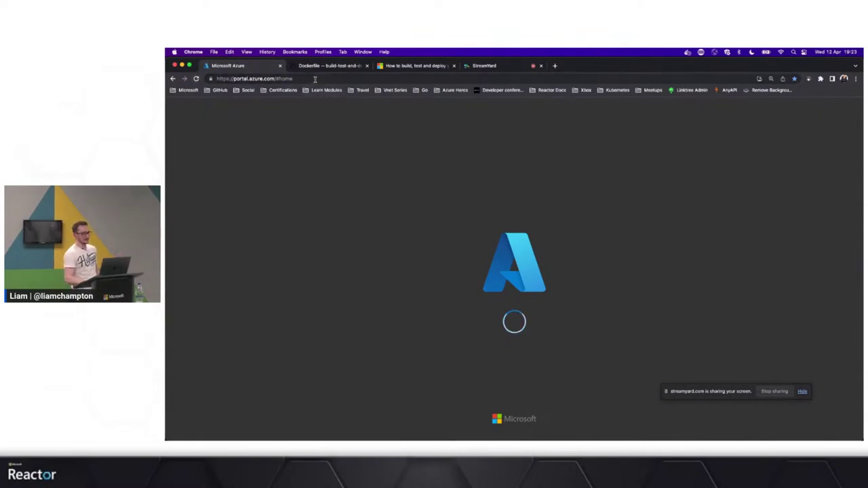
{"action": "left_click", "coordinate": [188, 90]}
{"action": "left_click", "coordinate": [187, 91]}
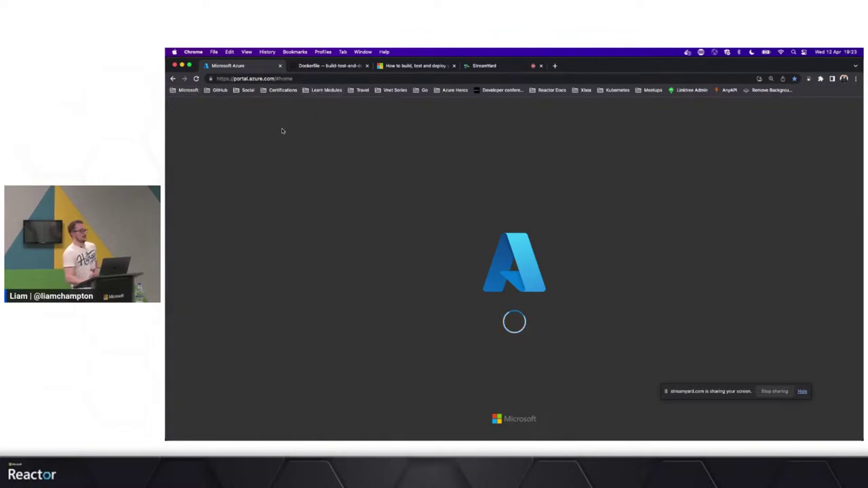
{"action": "left_click", "coordinate": [303, 79]}
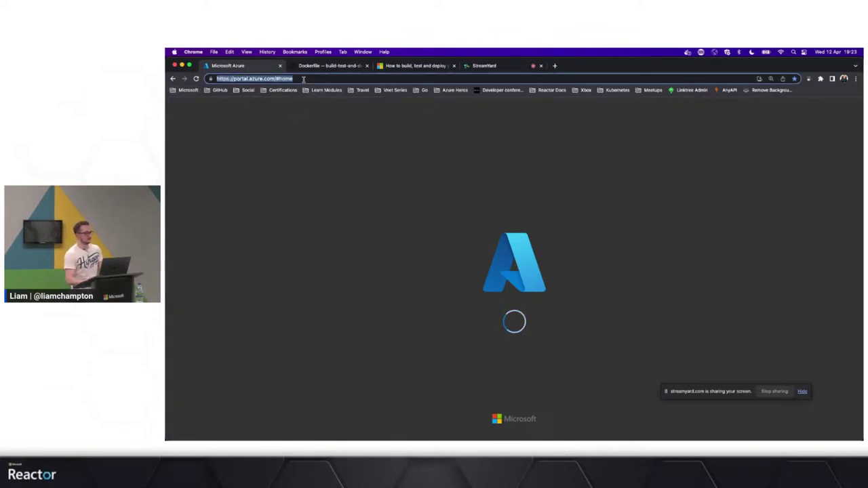
{"action": "left_click", "coordinate": [303, 79]}
{"action": "key", "text": "BackSpace"}
{"action": "key", "text": "BackSpace"}
{"action": "key", "text": "BackSpace"}
{"action": "key", "text": "BackSpace"}
{"action": "key", "text": "BackSpace"}
{"action": "key", "text": "Return"}
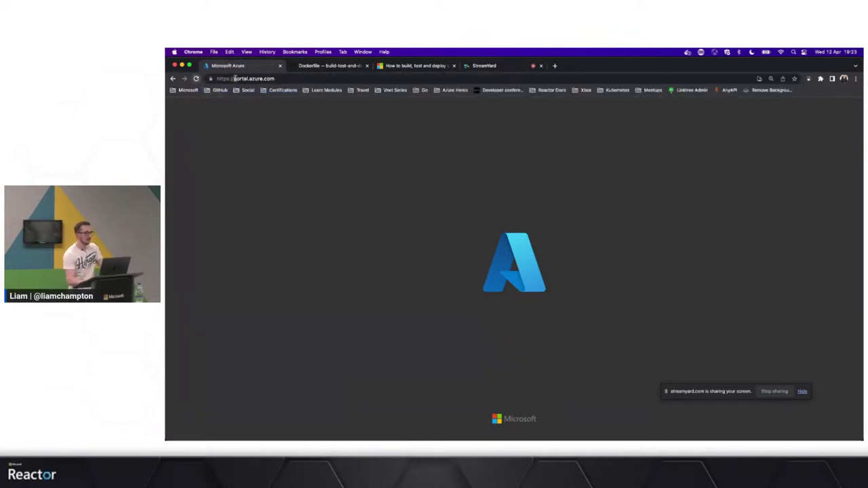
Step: Enlarge the codespace terminal and copy the command "az login --use-device-code" from the tutorial to its prompt
{"action": "left_click", "coordinate": [315, 67]}
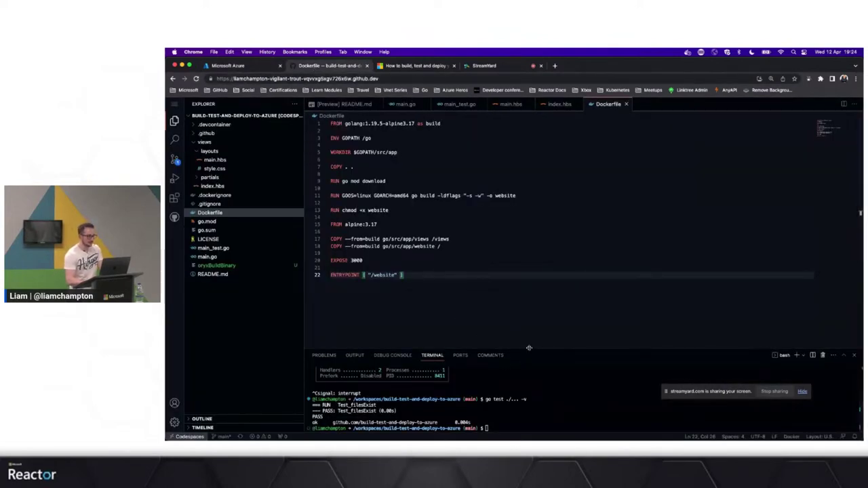
{"action": "left_click_drag", "start_coordinate": [498, 349], "coordinate": [530, 271]}
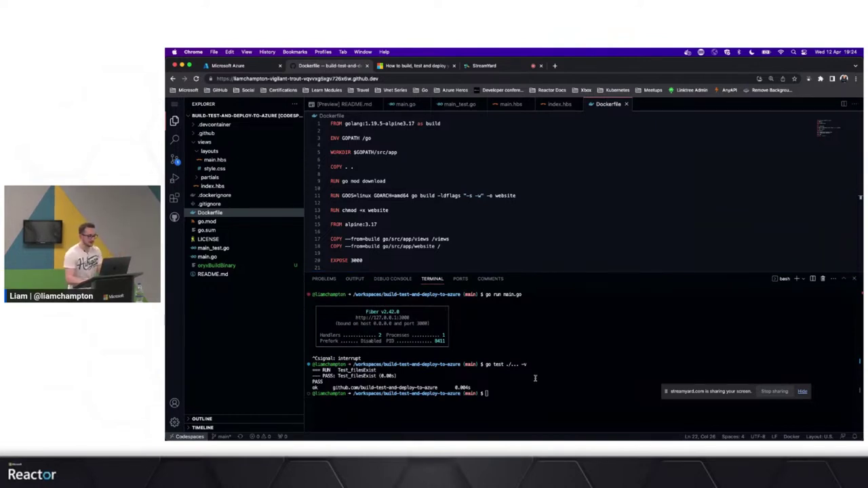
{"action": "left_click", "coordinate": [417, 66]}
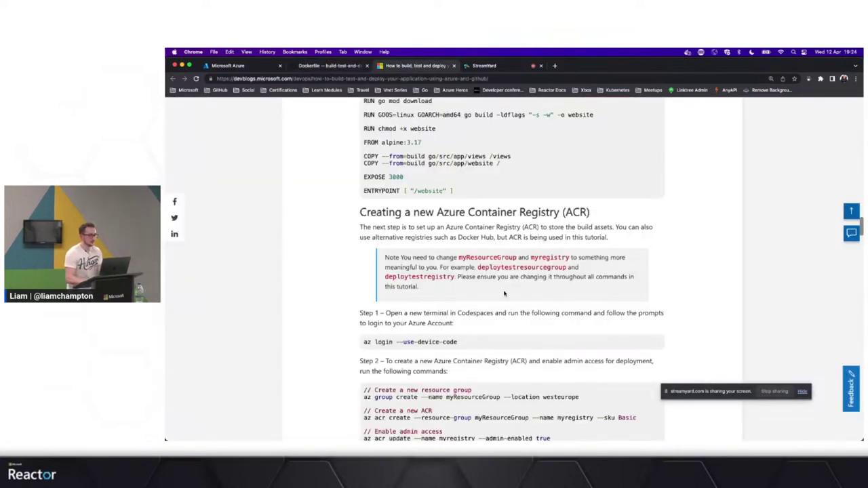
{"action": "scroll", "coordinate": [475, 305], "scroll_direction": "down", "scroll_amount": 1}
{"action": "left_click_drag", "start_coordinate": [463, 317], "coordinate": [351, 318]}
{"action": "key", "text": "super+c"}
{"action": "left_click", "coordinate": [303, 66]}
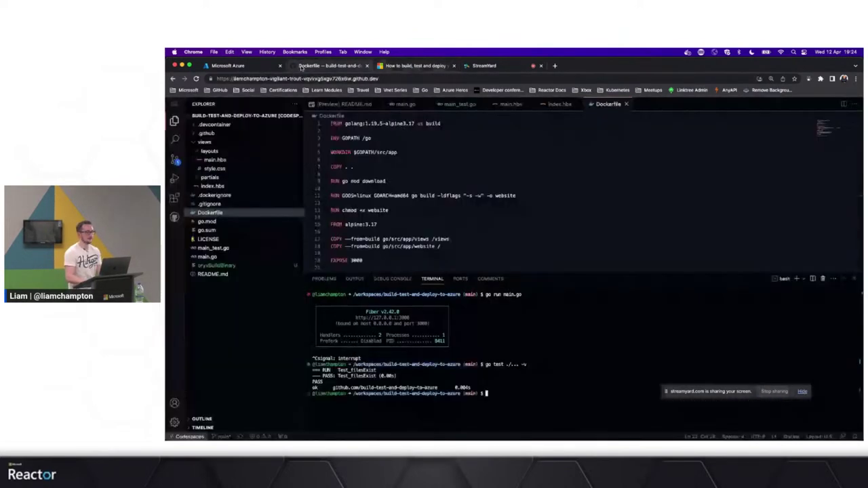
{"action": "key", "text": "super+v"}
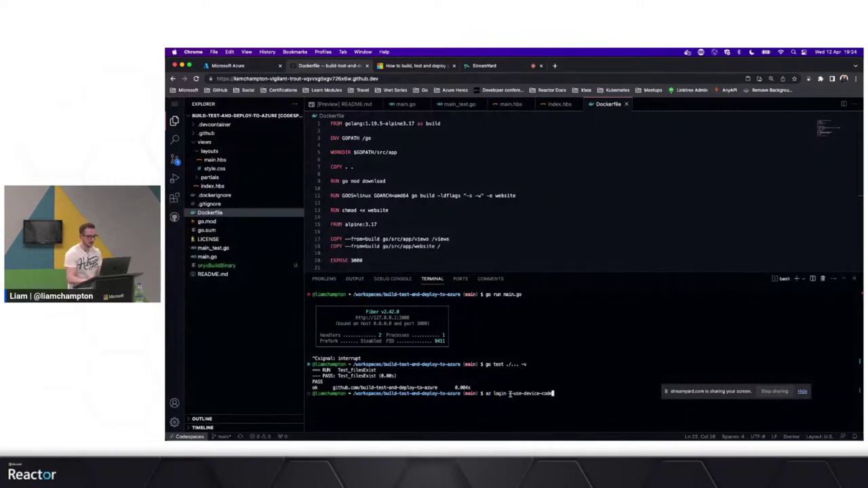
Step: Try to reach the Azure portal in the same browser tab with a web search for "azure", the saved portal bookmark and a page reload
{"action": "left_click", "coordinate": [244, 66]}
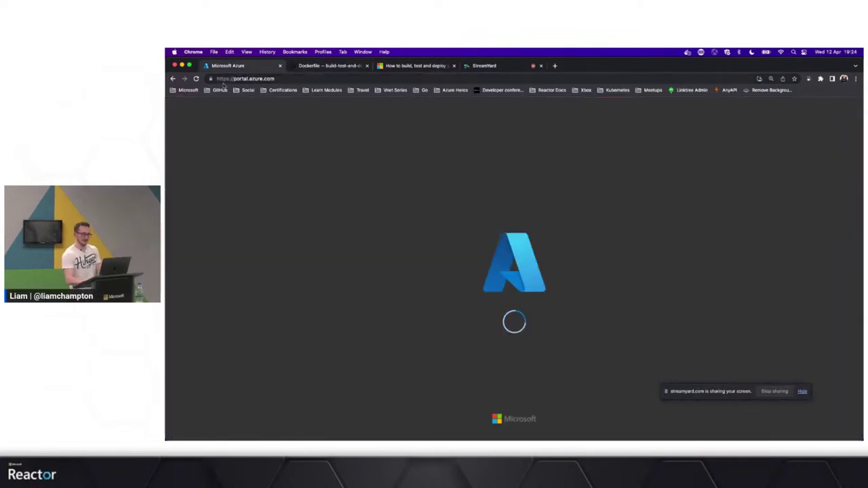
{"action": "left_click", "coordinate": [245, 78]}
{"action": "type", "text": "a"}
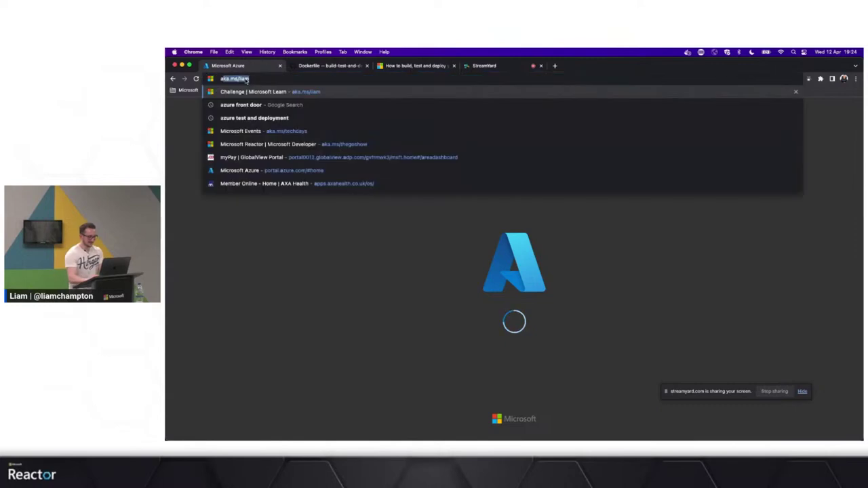
{"action": "type", "text": "zure"}
{"action": "key", "text": "Return"}
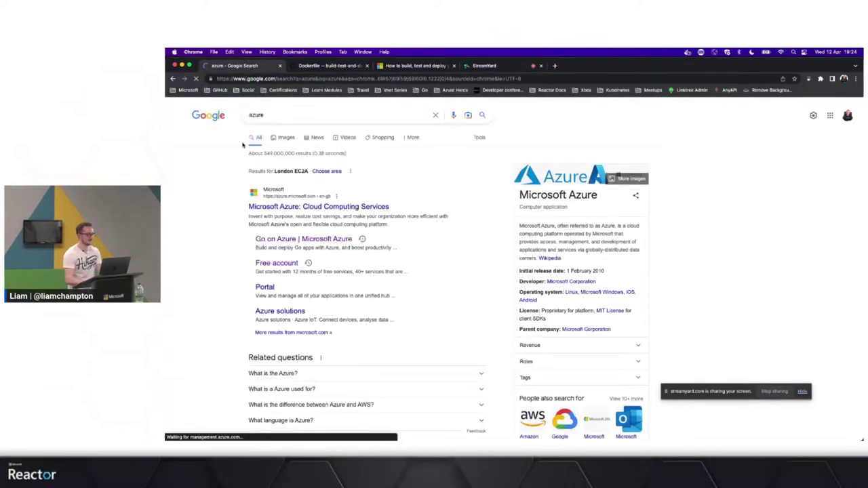
{"action": "left_click", "coordinate": [188, 90]}
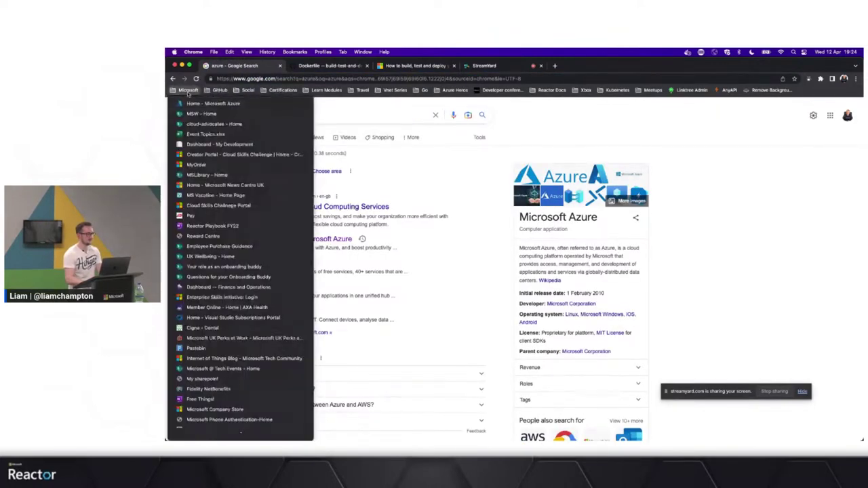
{"action": "left_click", "coordinate": [197, 103]}
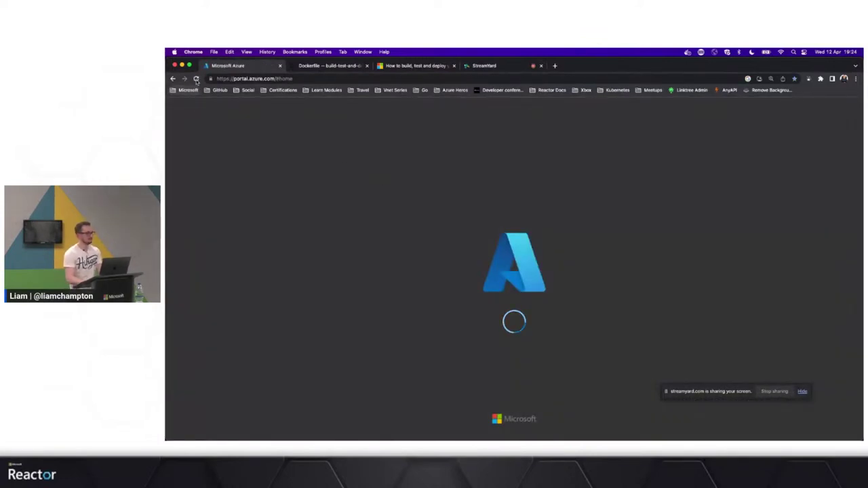
{"action": "left_click", "coordinate": [196, 78]}
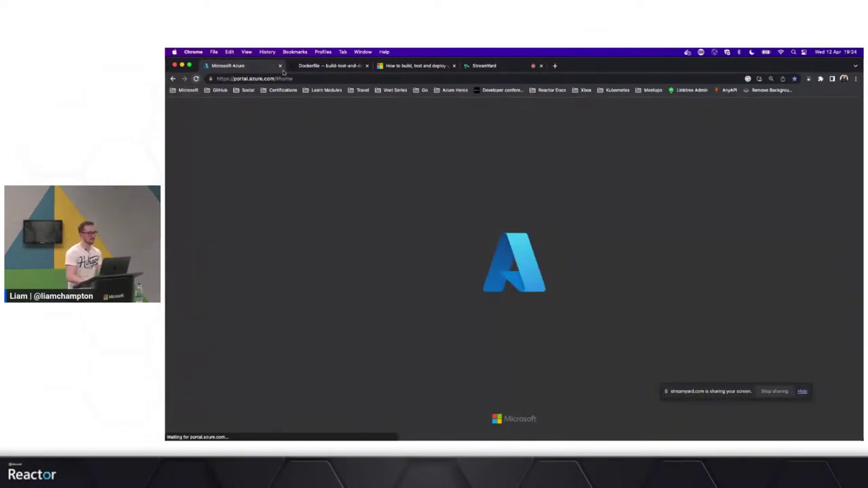
Step: Replace the stuck portal tab with a new one, sign in to the Azure portal with the Hotmail account and make it the first tab
{"action": "left_click", "coordinate": [280, 65]}
{"action": "left_click", "coordinate": [467, 66]}
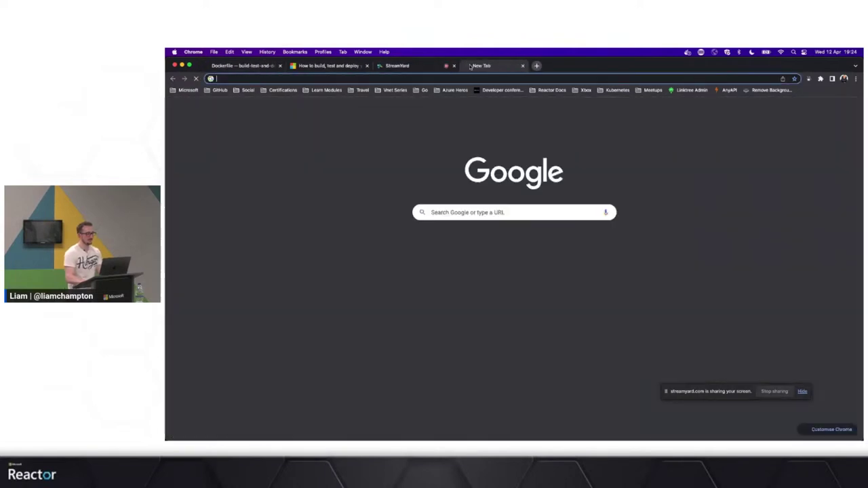
{"action": "left_click", "coordinate": [186, 90]}
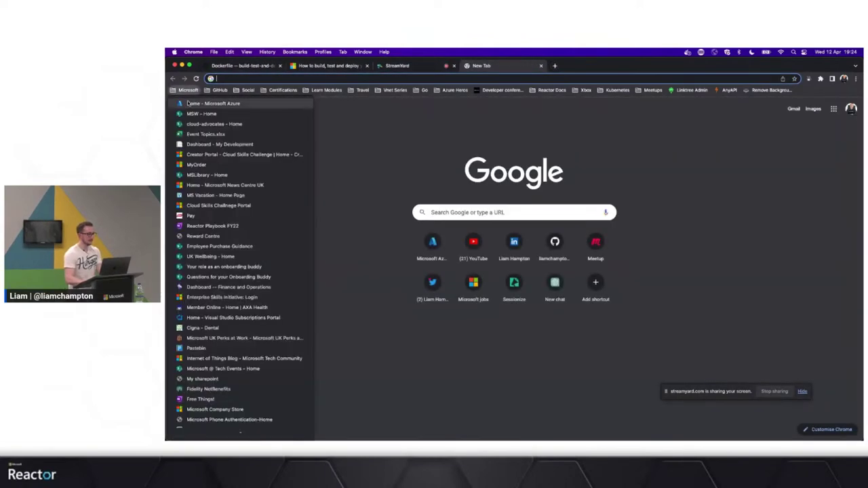
{"action": "left_click", "coordinate": [204, 103]}
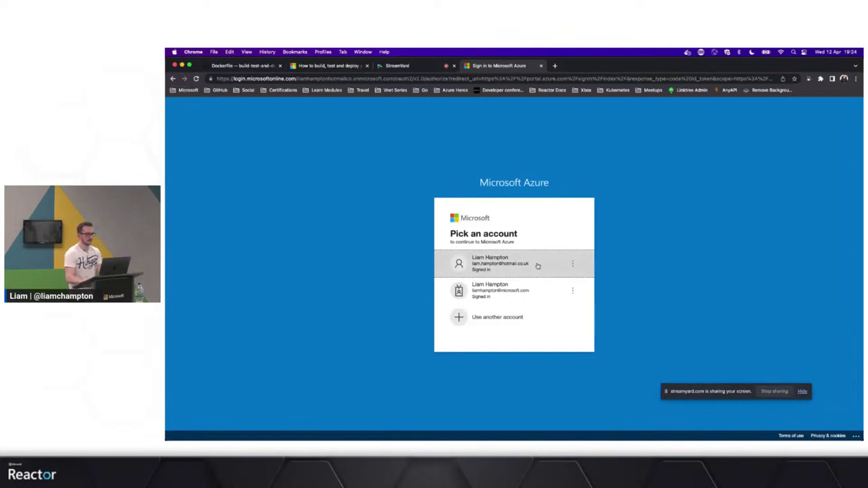
{"action": "left_click", "coordinate": [534, 263]}
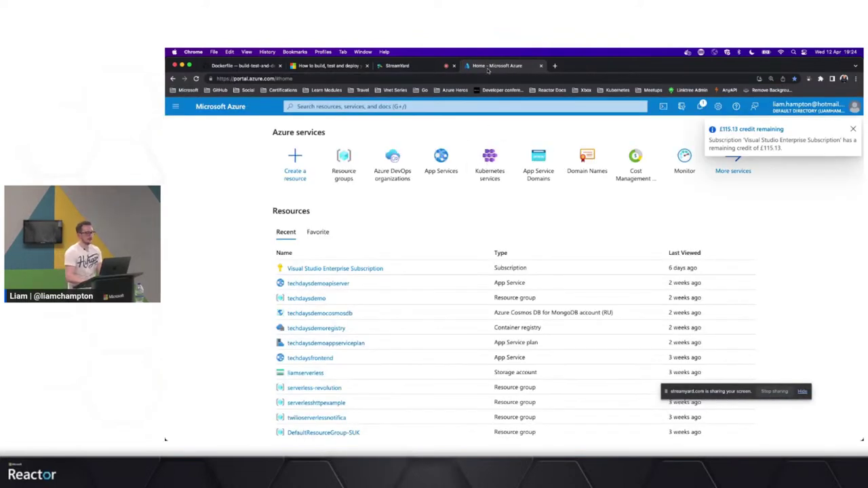
{"action": "left_click_drag", "start_coordinate": [489, 70], "coordinate": [247, 68]}
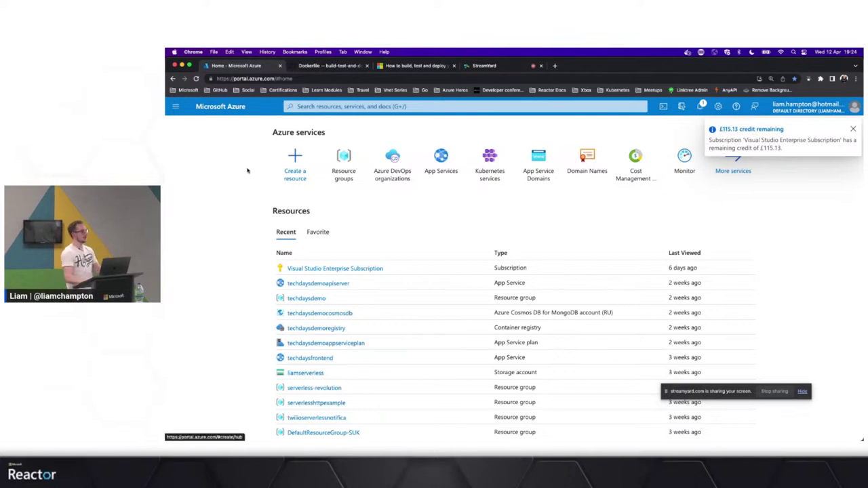
{"action": "scroll", "coordinate": [243, 246], "scroll_direction": "down", "scroll_amount": 1}
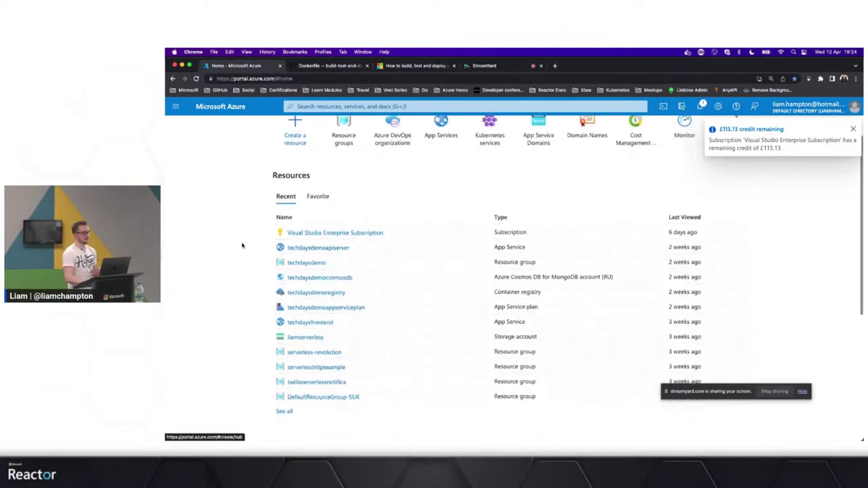
{"action": "scroll", "coordinate": [242, 246], "scroll_direction": "up", "scroll_amount": 1}
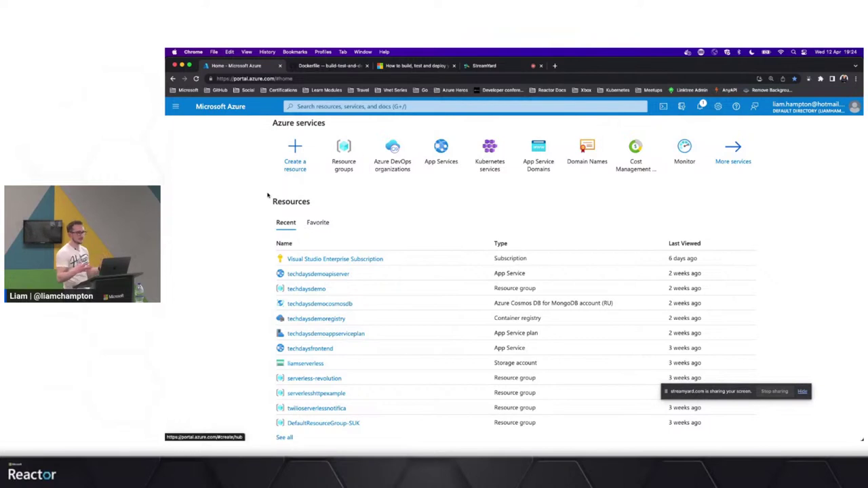
Step: Run "az login --use-device-code" in the codespace terminal and open the Microsoft device login page it links to
{"action": "left_click", "coordinate": [330, 65]}
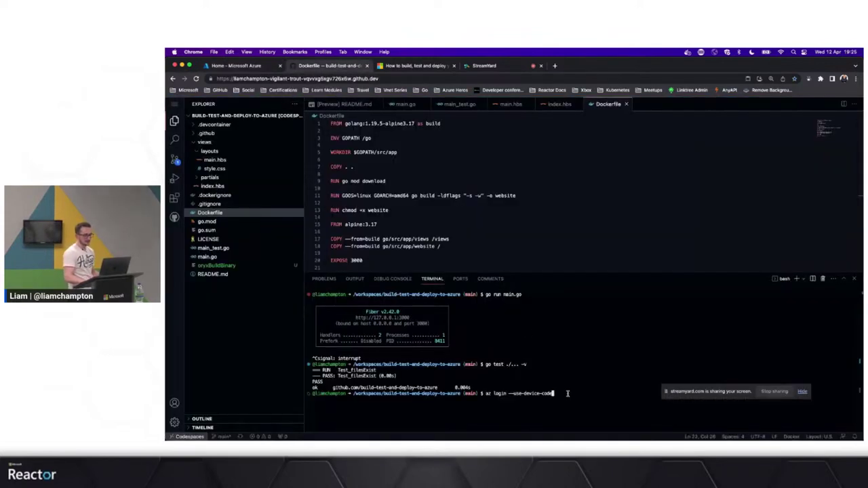
{"action": "key", "text": "Return"}
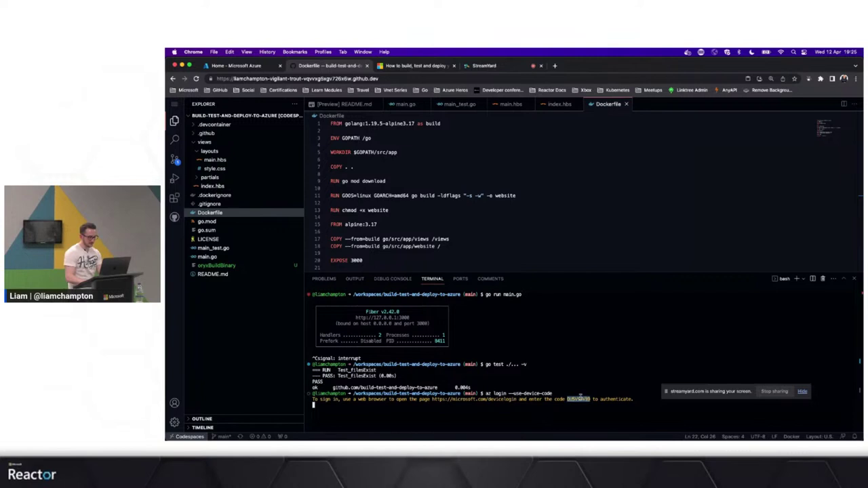
{"action": "left_click", "coordinate": [475, 400], "text": "super"}
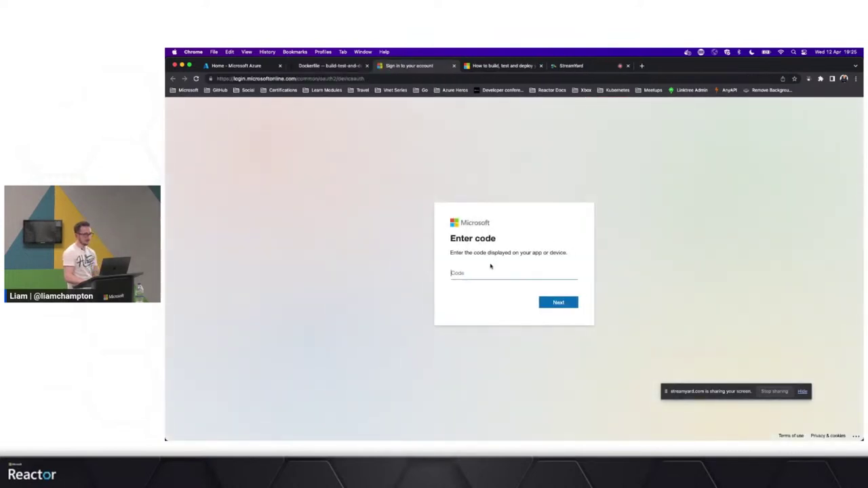
Step: Enter the device code, approve the Azure CLI sign-in with the Hotmail account, close the login tab and clear the codespace terminal
{"action": "type", "text": "DU5VSXV39"}
{"action": "left_click", "coordinate": [558, 302]}
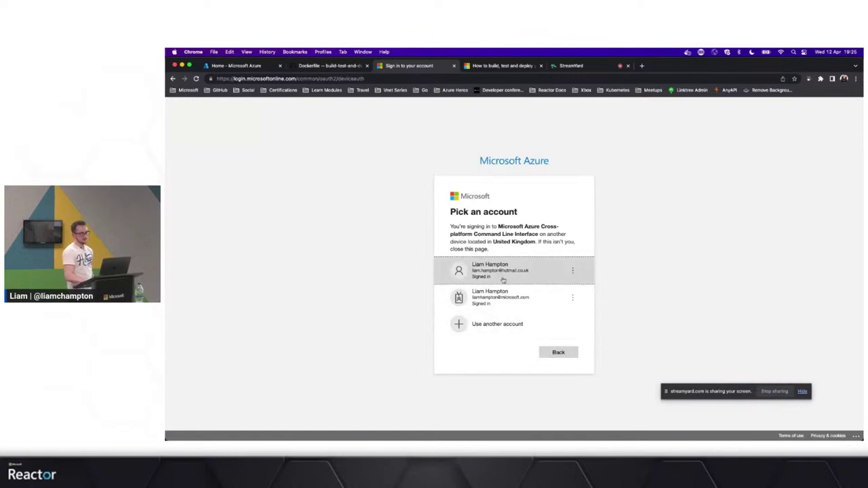
{"action": "left_click", "coordinate": [520, 272]}
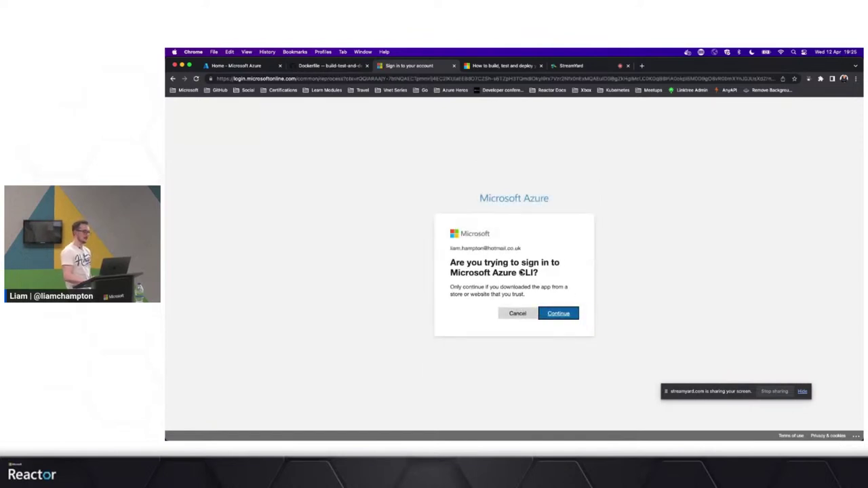
{"action": "left_click", "coordinate": [551, 314]}
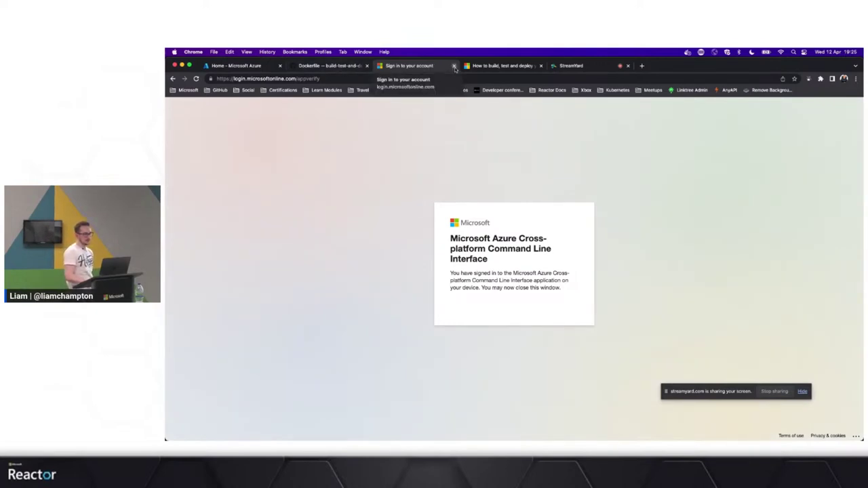
{"action": "left_click", "coordinate": [454, 65]}
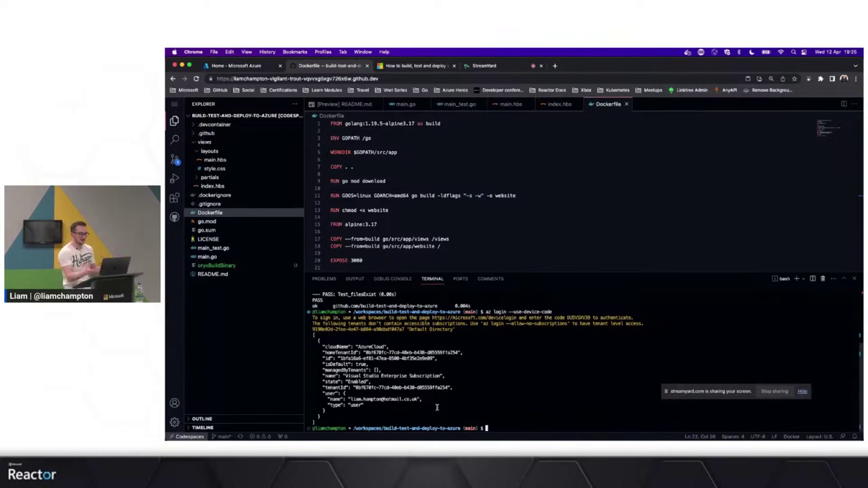
{"action": "type", "text": "clear"}
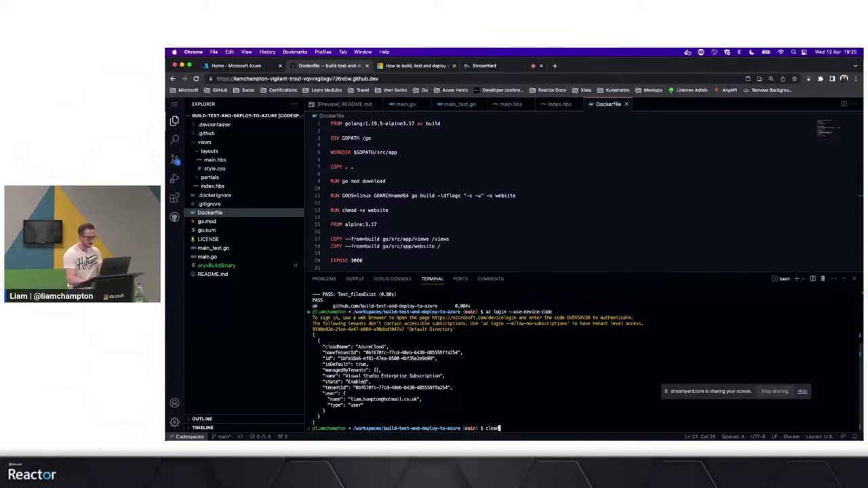
{"action": "key", "text": "Return"}
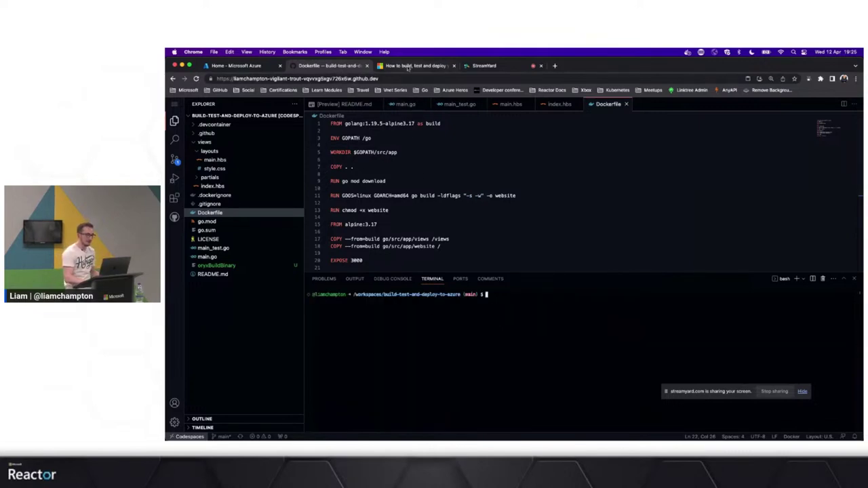
Step: Copy "az group create --name demoblogsite --location westeurope" from the TextEdit notes and run it in the codespace terminal
{"action": "key", "text": "ctrl+Tab"}
{"action": "scroll", "coordinate": [504, 337], "scroll_direction": "down", "scroll_amount": 2}
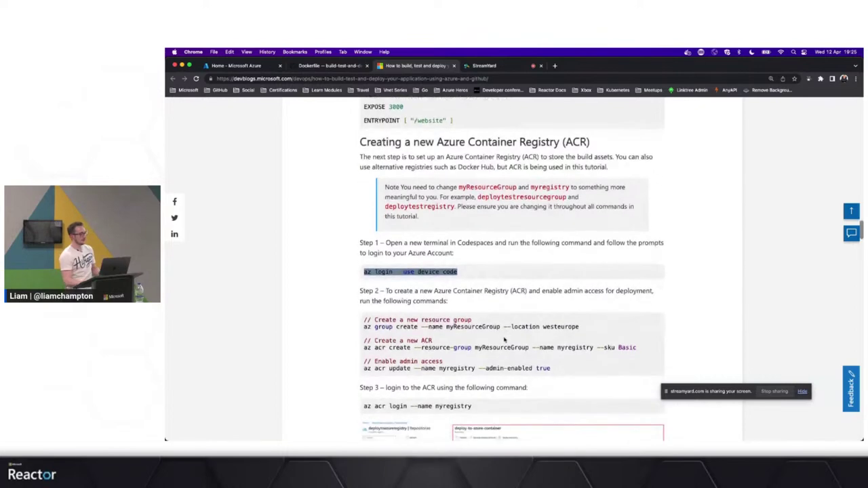
{"action": "left_click", "coordinate": [502, 305]}
{"action": "key", "text": "ctrl+Right"}
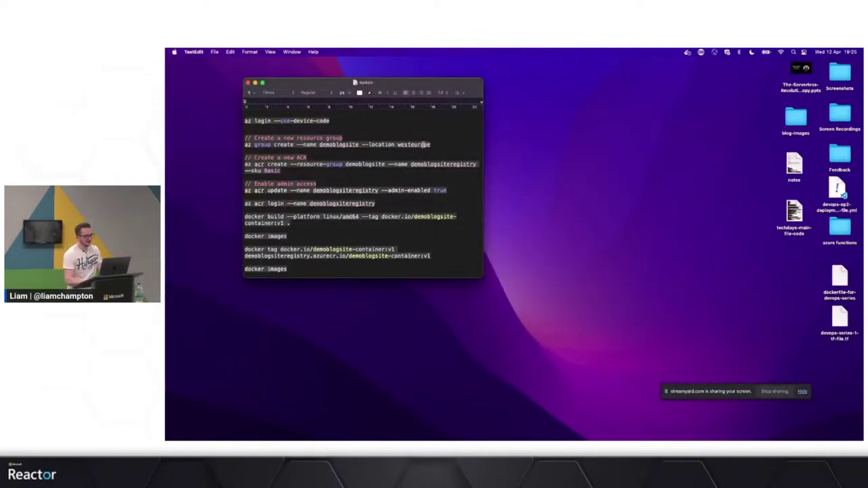
{"action": "left_click_drag", "start_coordinate": [430, 144], "coordinate": [243, 145]}
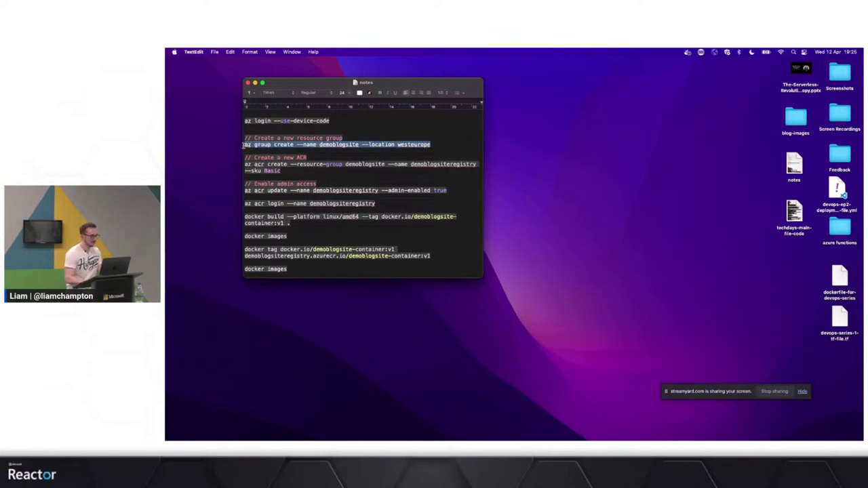
{"action": "key", "text": "super+c"}
{"action": "key", "text": "super+Tab"}
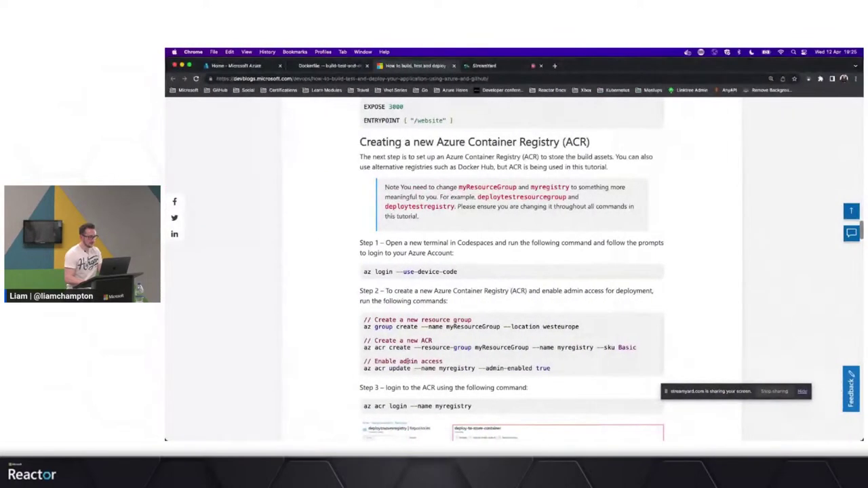
{"action": "scroll", "coordinate": [342, 204], "scroll_direction": "down", "scroll_amount": 1}
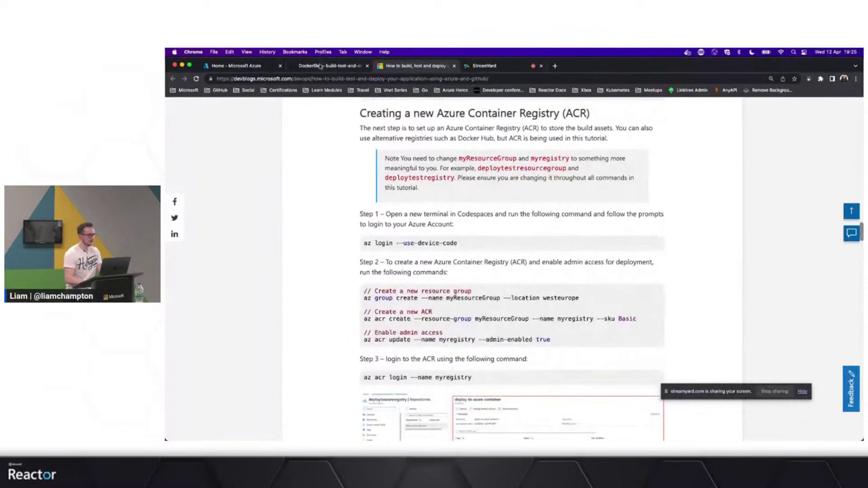
{"action": "left_click", "coordinate": [321, 66]}
{"action": "key", "text": "super+v"}
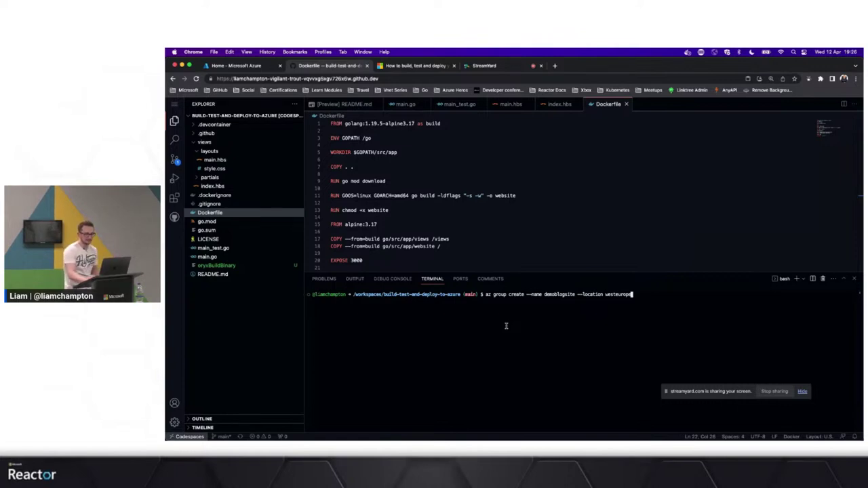
{"action": "key", "text": "Return"}
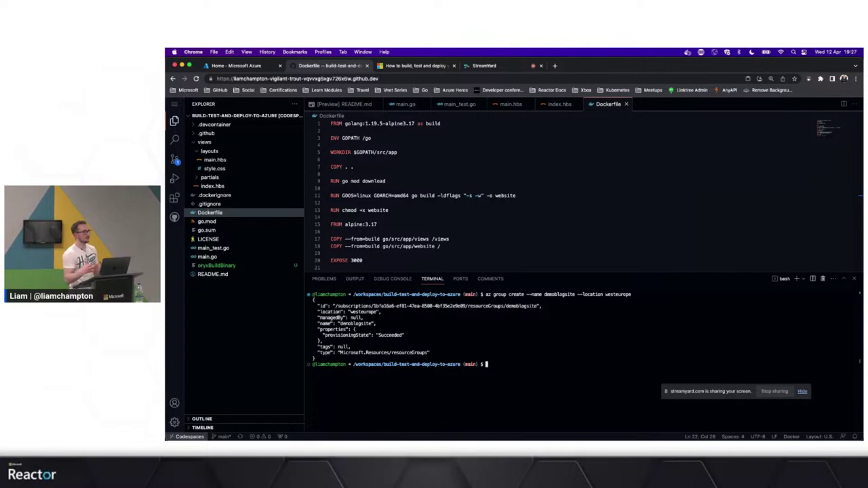
Step: Run "az acr create --resource-group demoblogsite --name demoblogsiteregistry --sku Basic" from the notes in the codespace and enlarge the terminal to review its output
{"action": "key", "text": "ctrl+Right"}
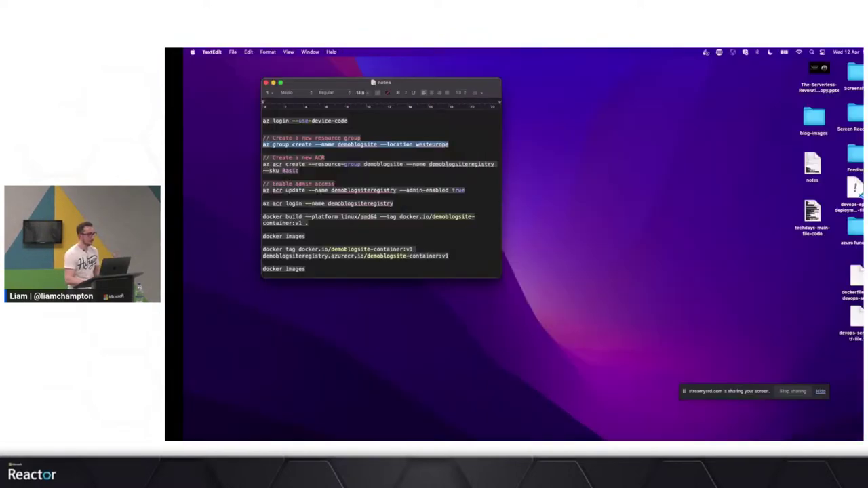
{"action": "triple_click", "coordinate": [243, 164]}
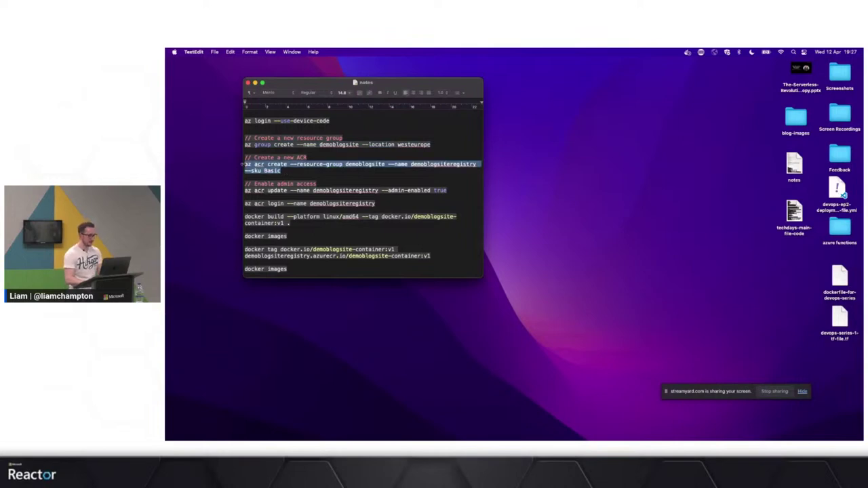
{"action": "key", "text": "ctrl+Left"}
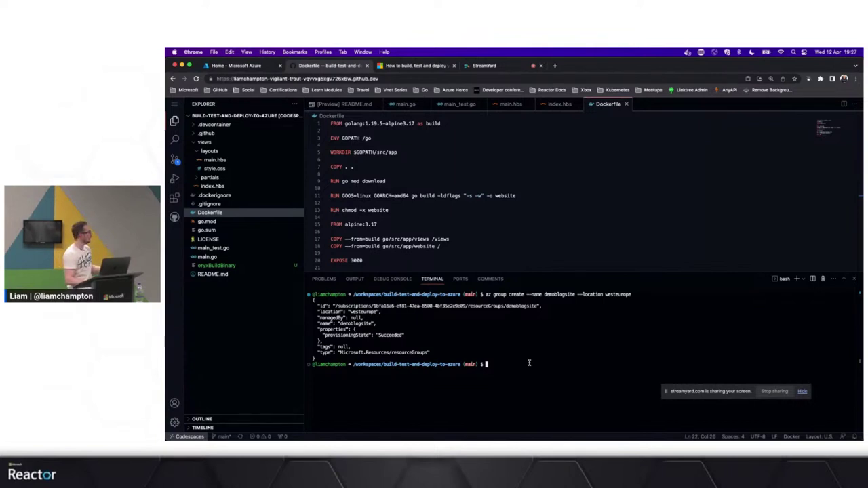
{"action": "key", "text": "super+v"}
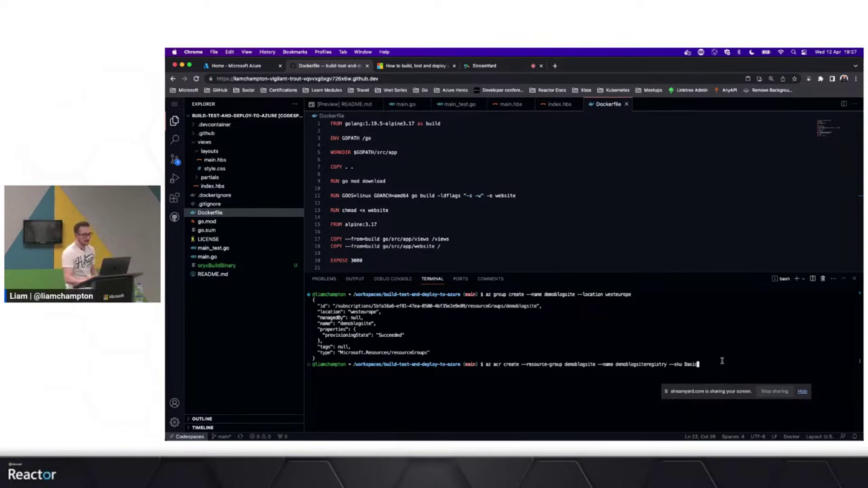
{"action": "key", "text": "Return"}
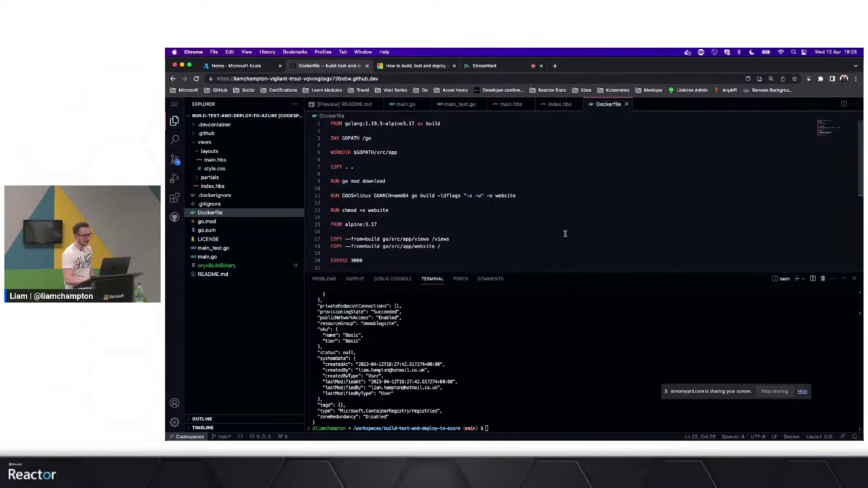
{"action": "left_click_drag", "start_coordinate": [567, 275], "coordinate": [567, 224]}
{"action": "scroll", "coordinate": [541, 345], "scroll_direction": "up", "scroll_amount": 2}
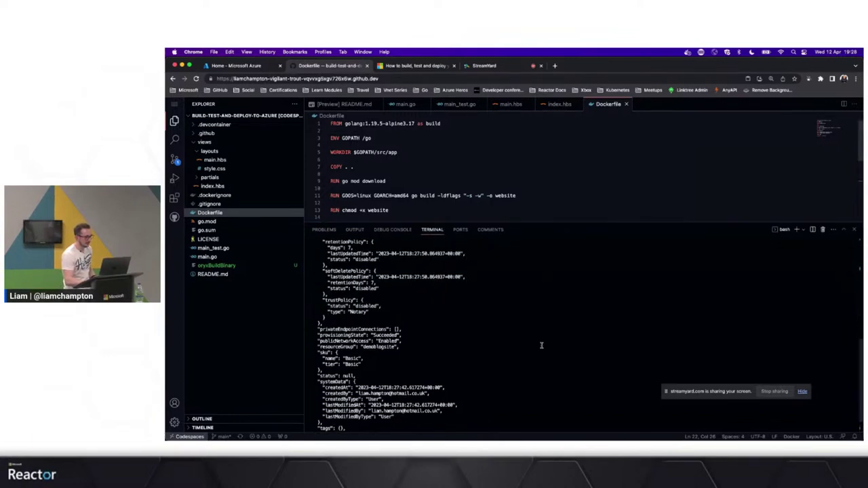
{"action": "scroll", "coordinate": [541, 345], "scroll_direction": "up", "scroll_amount": 6}
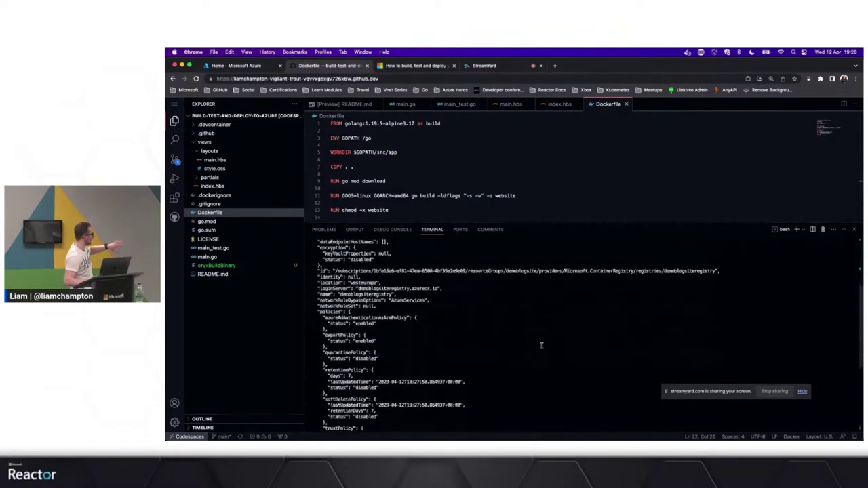
{"action": "scroll", "coordinate": [541, 345], "scroll_direction": "down", "scroll_amount": 8}
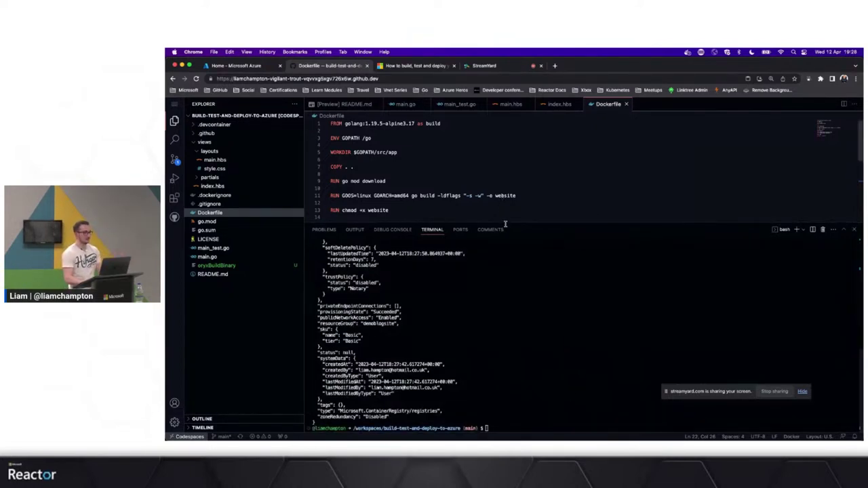
Step: Enable admin access by running "az acr update --name demoblogsiteregistry --admin-enabled true" from the notes in the codespace terminal, and review its output
{"action": "key", "text": "ctrl+Right"}
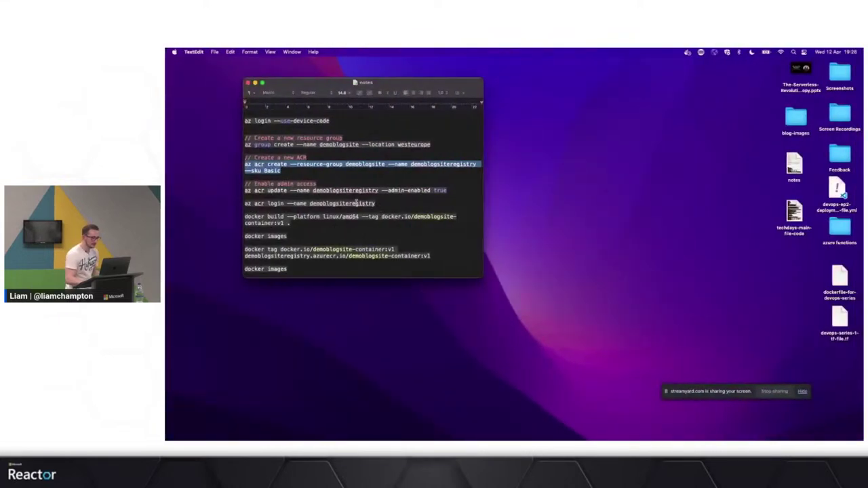
{"action": "left_click", "coordinate": [450, 191]}
{"action": "left_click_drag", "start_coordinate": [451, 191], "coordinate": [244, 191]}
{"action": "key", "text": "super+c"}
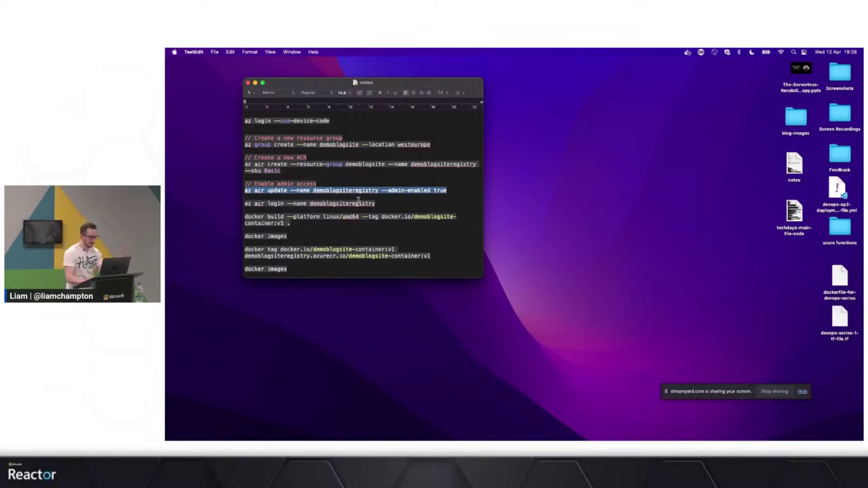
{"action": "key", "text": "ctrl+Left"}
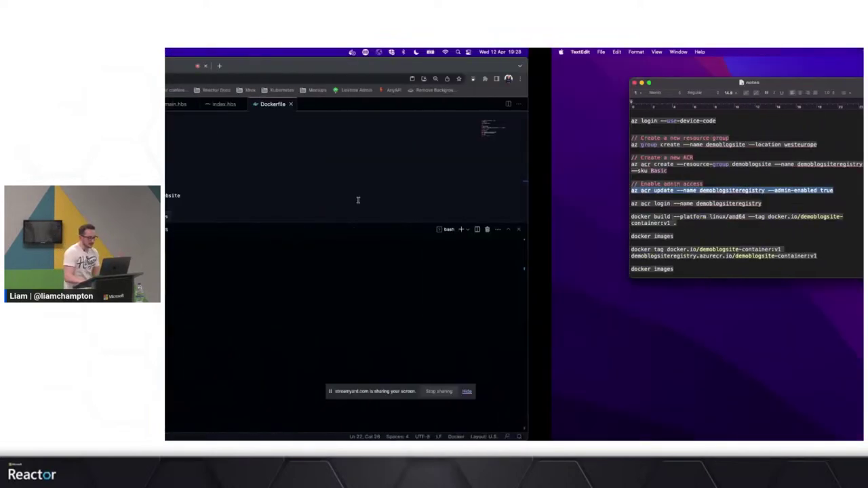
{"action": "key", "text": "super+v"}
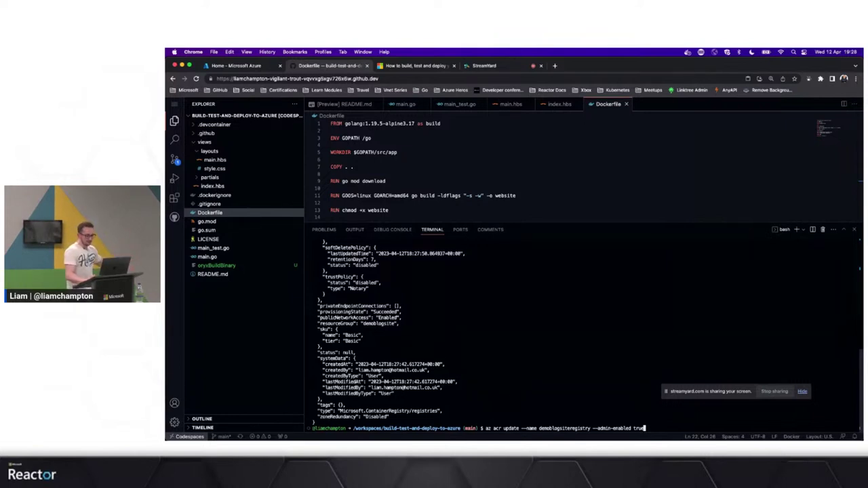
{"action": "key", "text": "Return"}
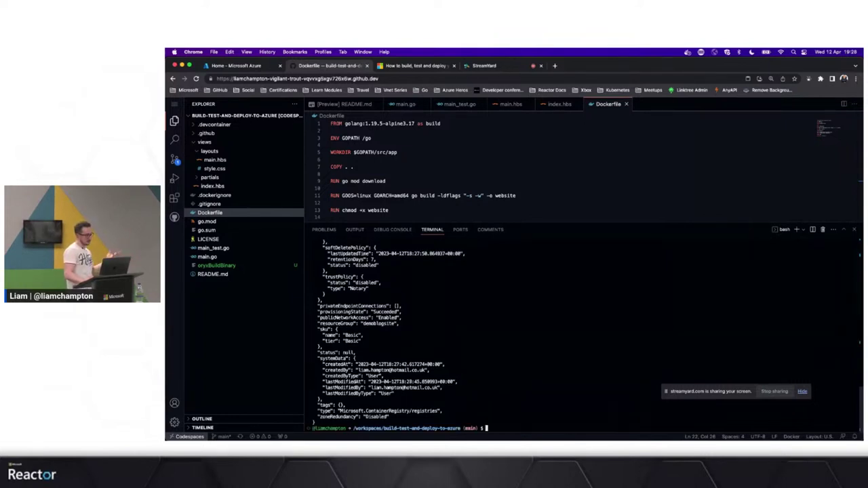
{"action": "scroll", "coordinate": [514, 387], "scroll_direction": "up", "scroll_amount": 1}
{"action": "scroll", "coordinate": [515, 386], "scroll_direction": "up", "scroll_amount": 10}
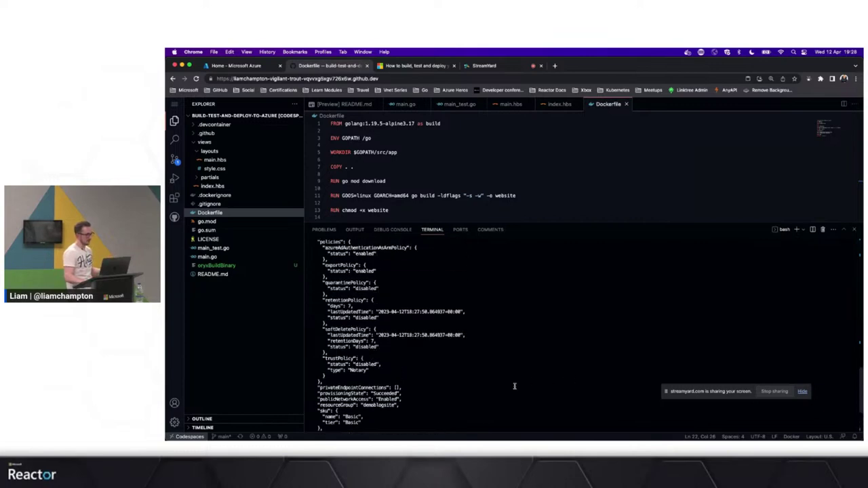
{"action": "scroll", "coordinate": [515, 387], "scroll_direction": "down", "scroll_amount": 10}
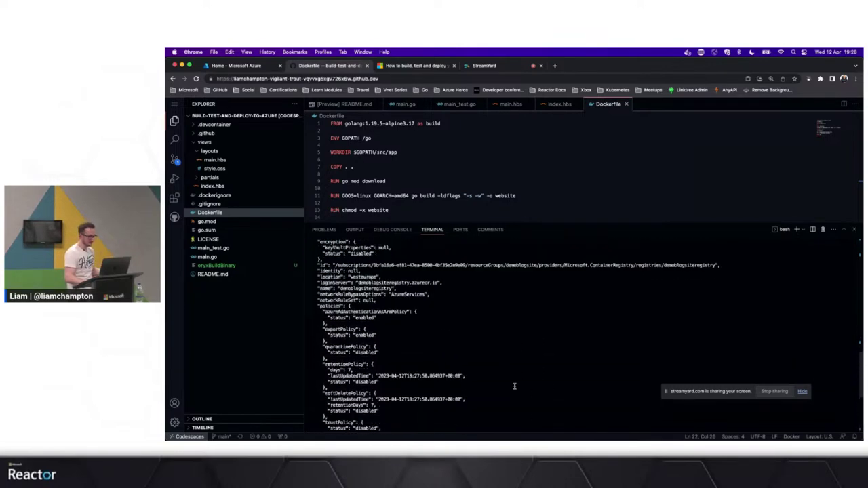
Step: Try to log in to the container registry by running "az acr login --name demoblogsiteregistry" from the notes in the codespace terminal
{"action": "key", "text": "ctrl+Right"}
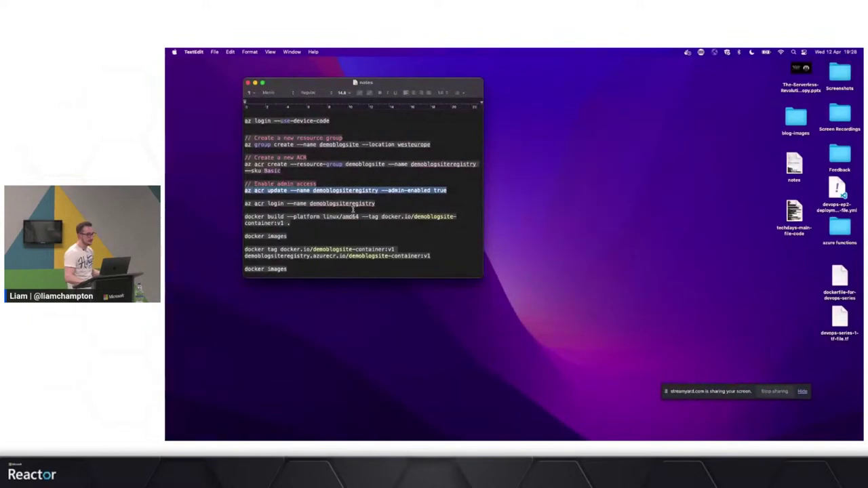
{"action": "left_click_drag", "start_coordinate": [376, 204], "coordinate": [243, 204]}
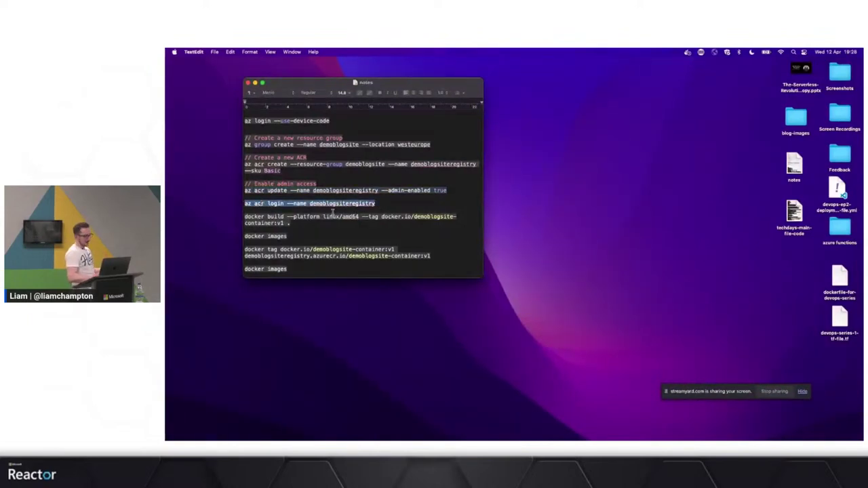
{"action": "key", "text": "super+c"}
{"action": "key", "text": "ctrl+Left"}
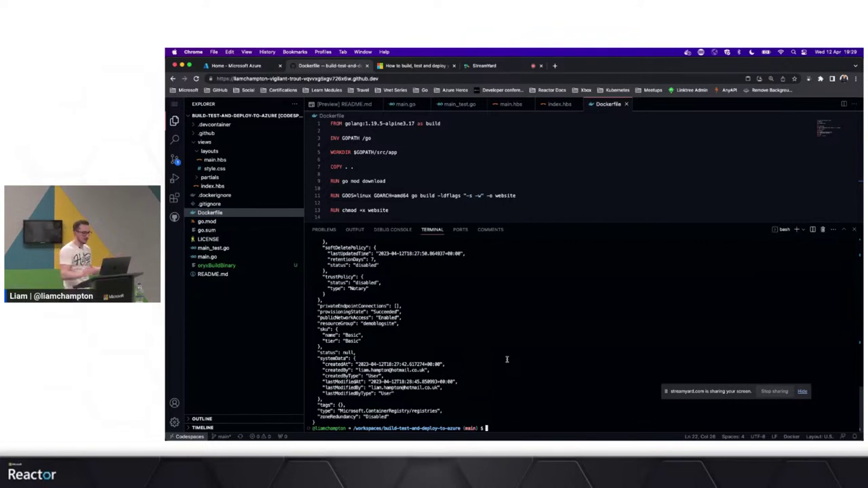
{"action": "key", "text": "super+v"}
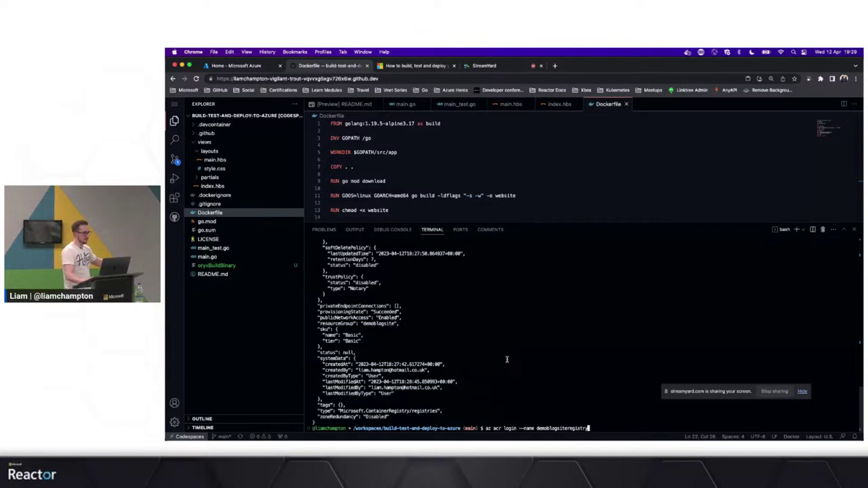
{"action": "key", "text": "Return"}
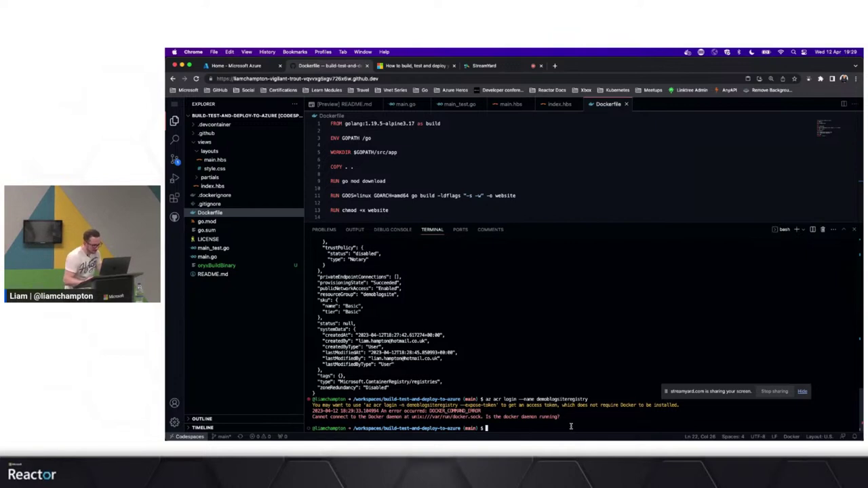
{"action": "type", "text": "coker"}
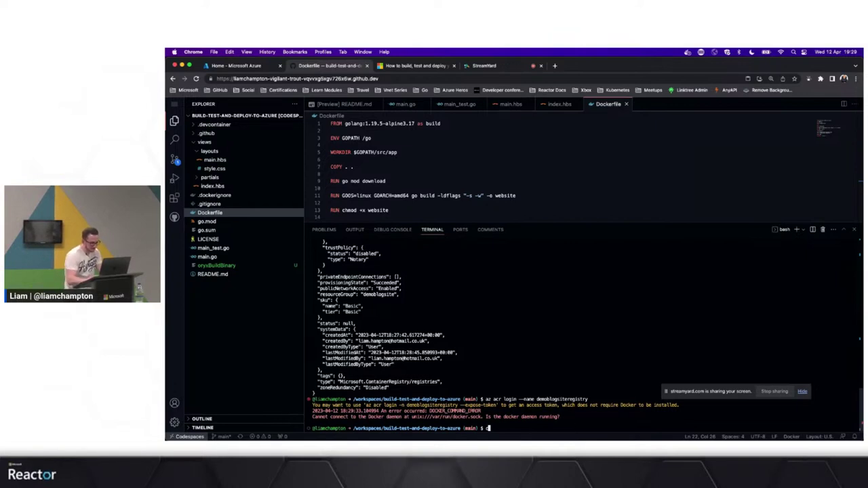
{"action": "key", "text": "BackSpace"}
{"action": "key", "text": "BackSpace"}
{"action": "key", "text": "BackSpace"}
{"action": "key", "text": "BackSpace"}
{"action": "key", "text": "BackSpace"}
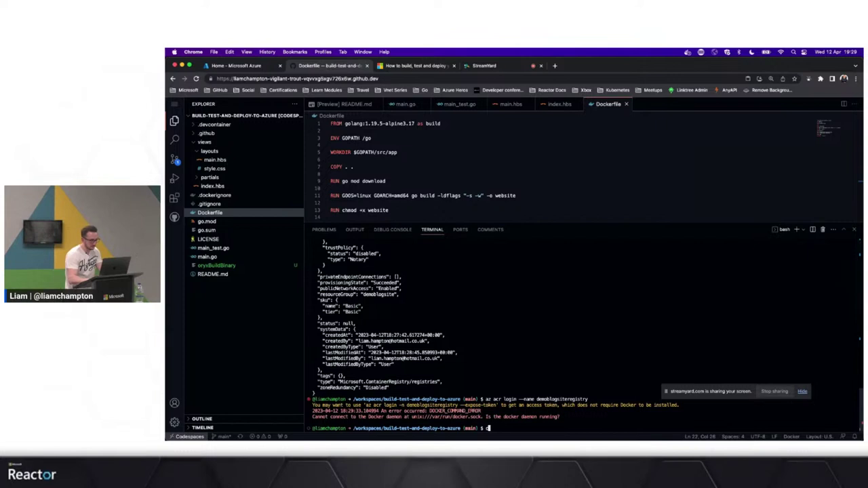
Step: Check whether Docker is running in the codespace by executing "docker ps" in the terminal
{"action": "type", "text": "docker ps"}
{"action": "key", "text": "Return"}
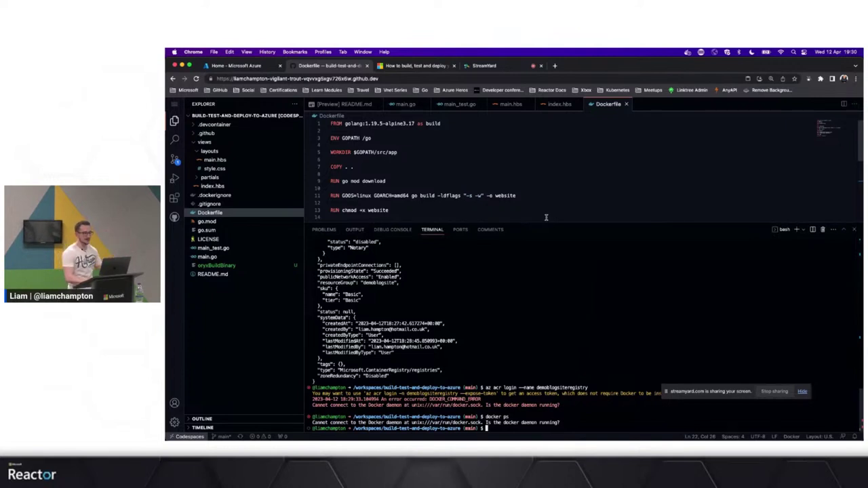
{"action": "left_click", "coordinate": [714, 400]}
{"action": "left_click_drag", "start_coordinate": [713, 398], "coordinate": [724, 343]}
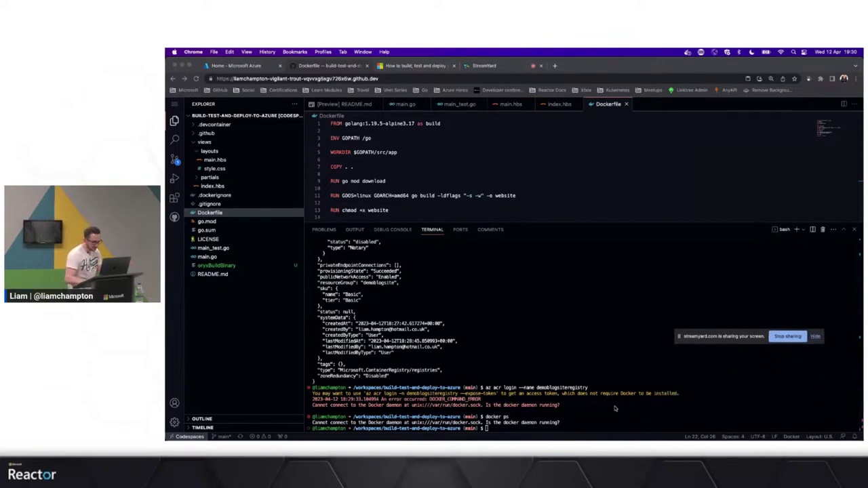
{"action": "left_click", "coordinate": [569, 409]}
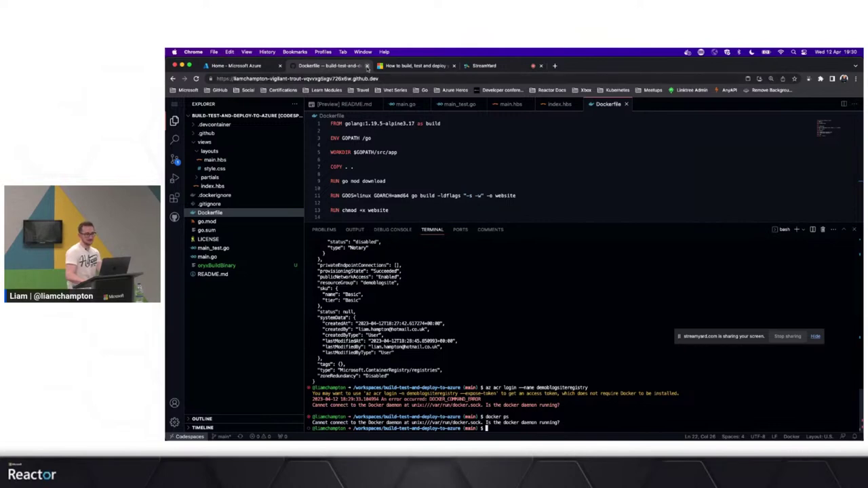
Step: Close the codespace and open the build-test-and-deploy-to-azure repository from the GitHub profile's repository list
{"action": "left_click", "coordinate": [368, 66]}
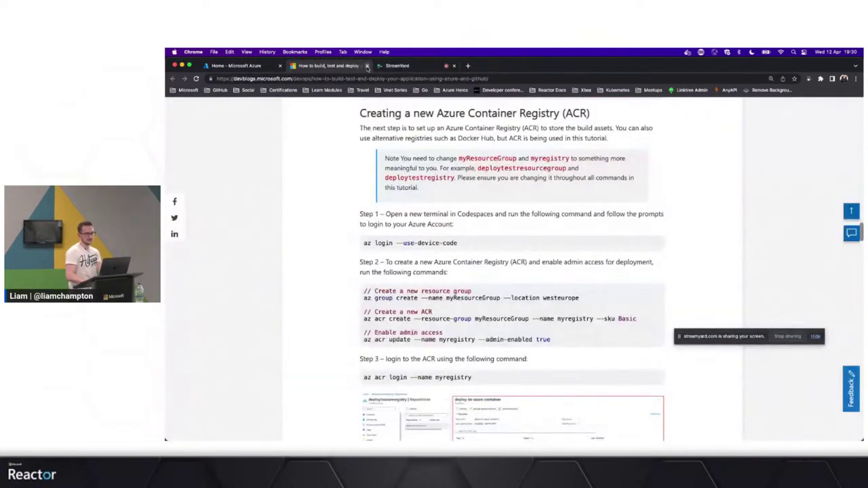
{"action": "left_click", "coordinate": [475, 66]}
{"action": "type", "text": "github"}
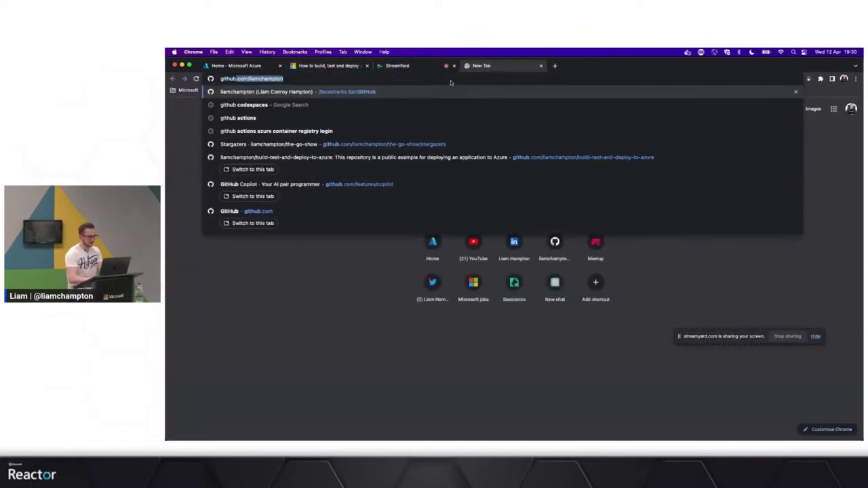
{"action": "key", "text": "Return"}
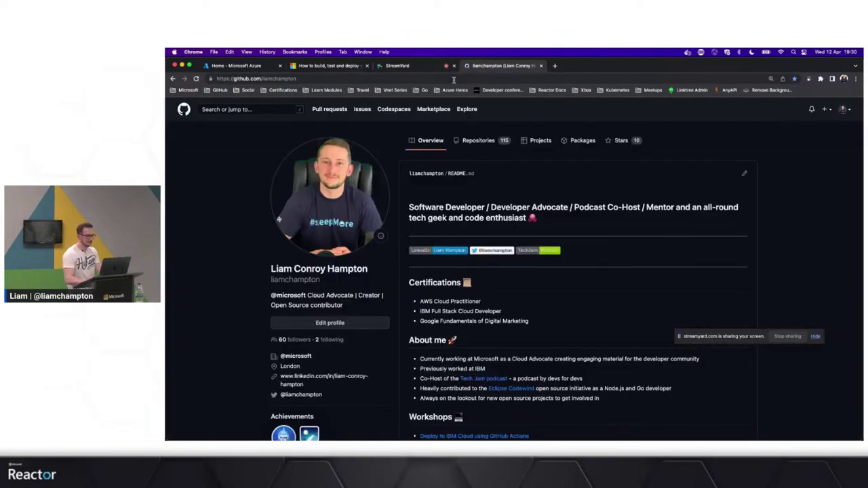
{"action": "left_click", "coordinate": [479, 141]}
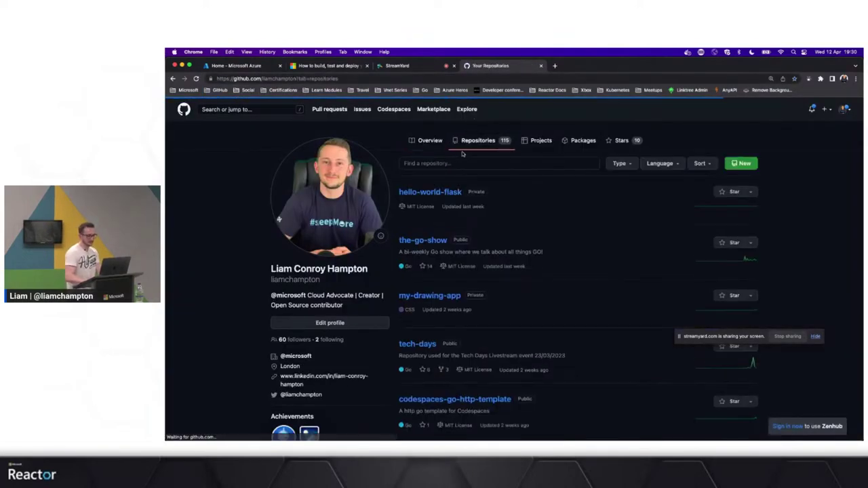
{"action": "scroll", "coordinate": [441, 401], "scroll_direction": "down", "scroll_amount": 3}
{"action": "left_click", "coordinate": [441, 415]}
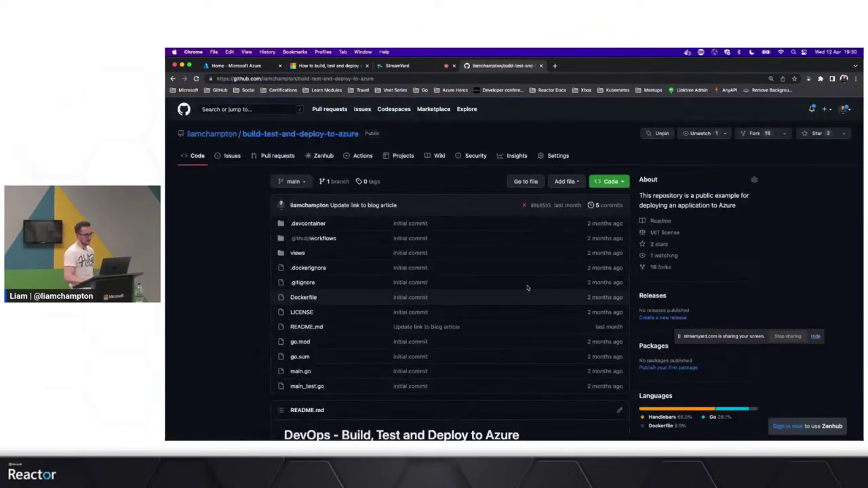
Step: Delete the repository's "vigilant trout" codespace, discarding its unpushed changes
{"action": "left_click", "coordinate": [609, 181]}
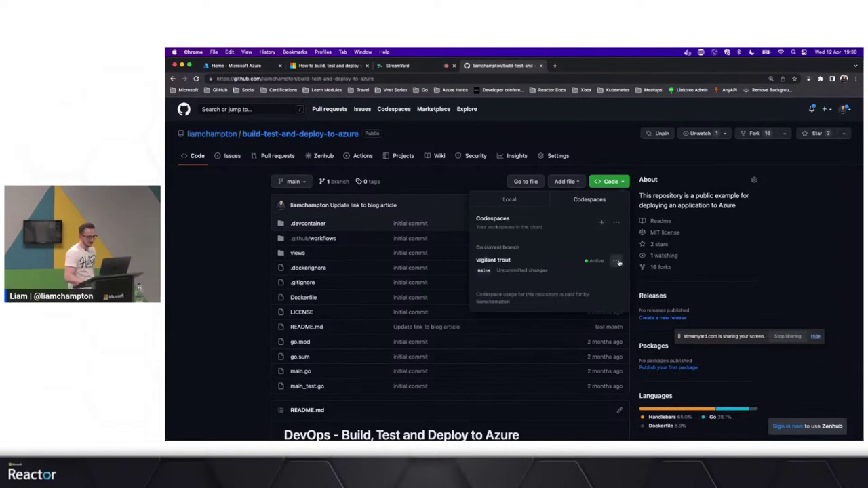
{"action": "left_click", "coordinate": [616, 261]}
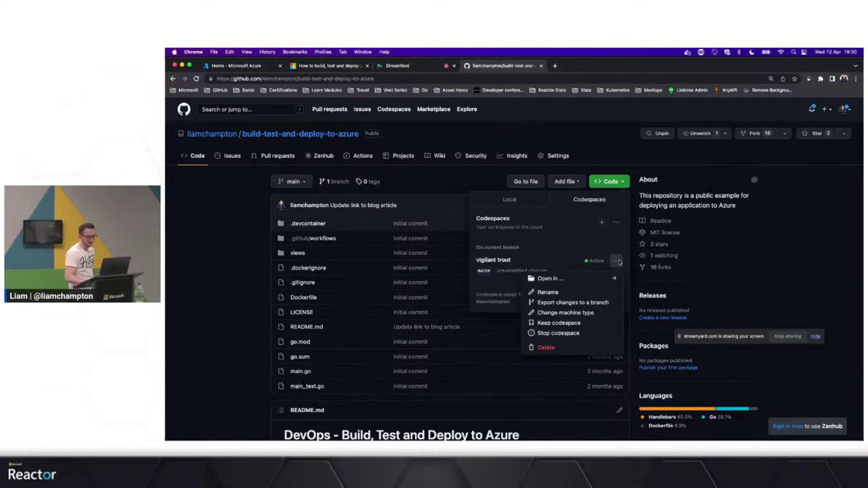
{"action": "left_click", "coordinate": [553, 348]}
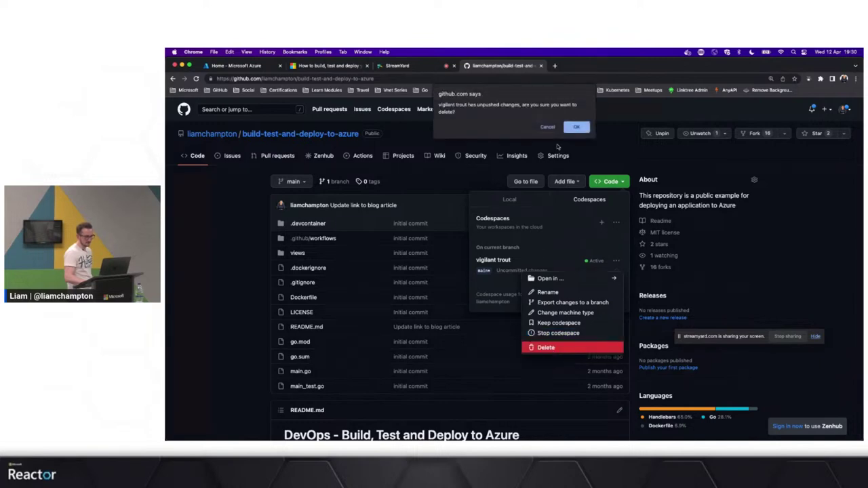
{"action": "left_click", "coordinate": [575, 127]}
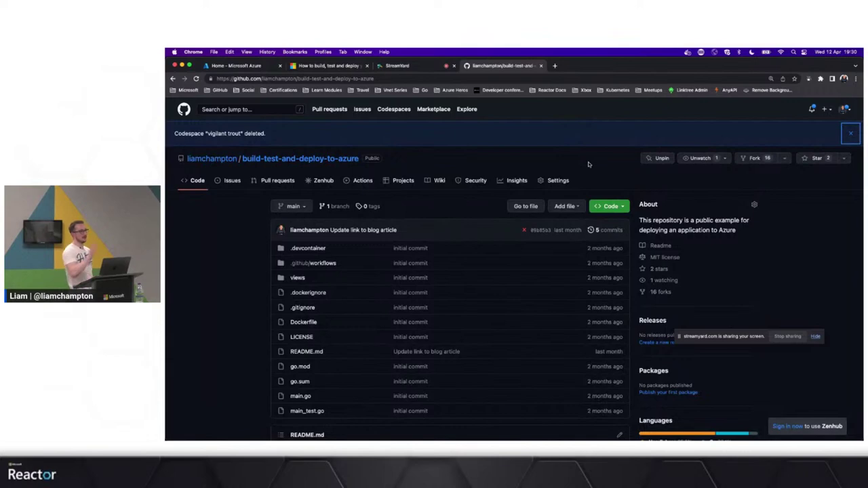
Step: Create a new codespace on the main branch of build-test-and-deploy-to-azure and switch to it
{"action": "left_click", "coordinate": [621, 206]}
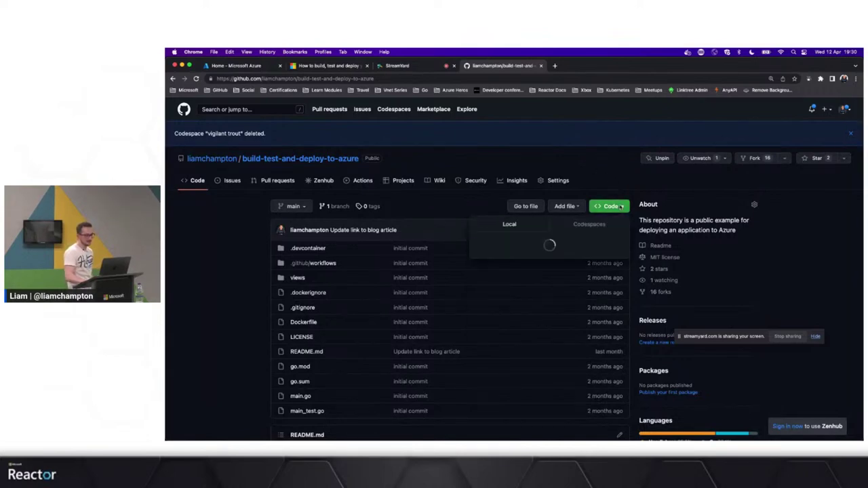
{"action": "left_click", "coordinate": [550, 318]}
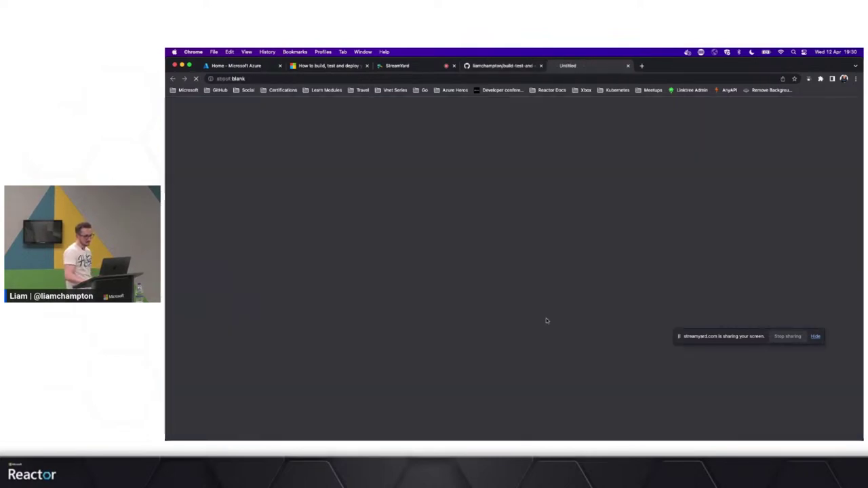
{"action": "left_click", "coordinate": [494, 68]}
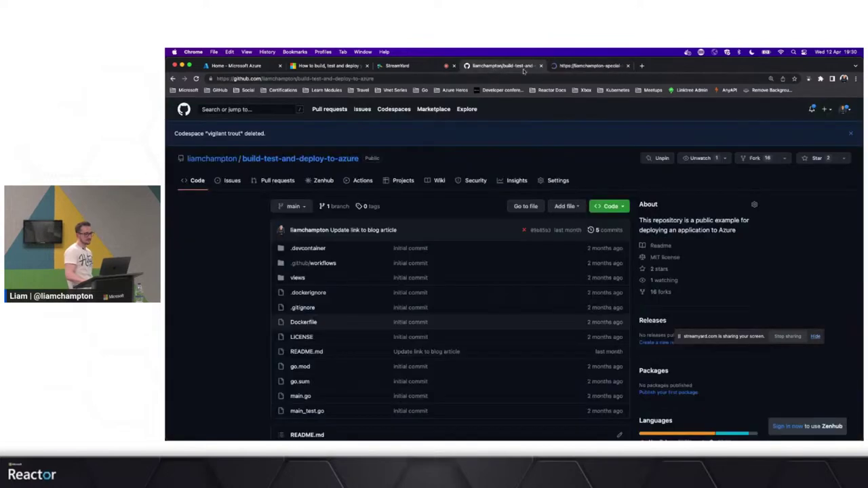
{"action": "left_click", "coordinate": [571, 68]}
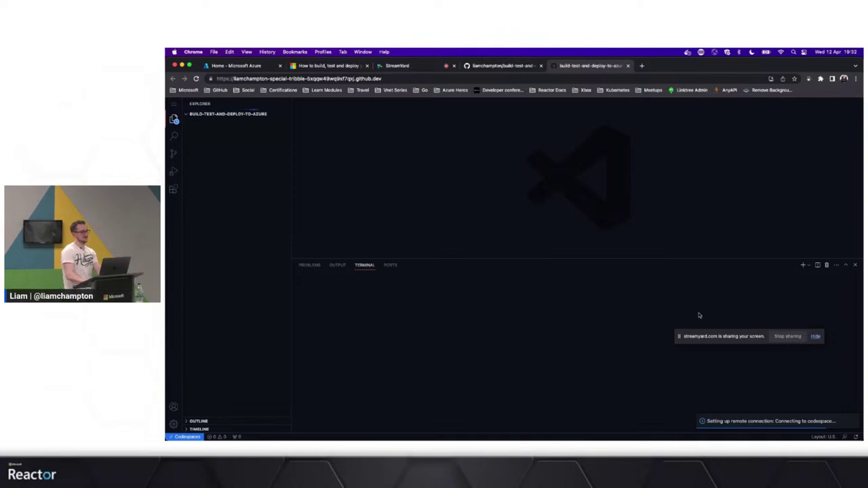
{"action": "left_click_drag", "start_coordinate": [721, 336], "coordinate": [754, 301]}
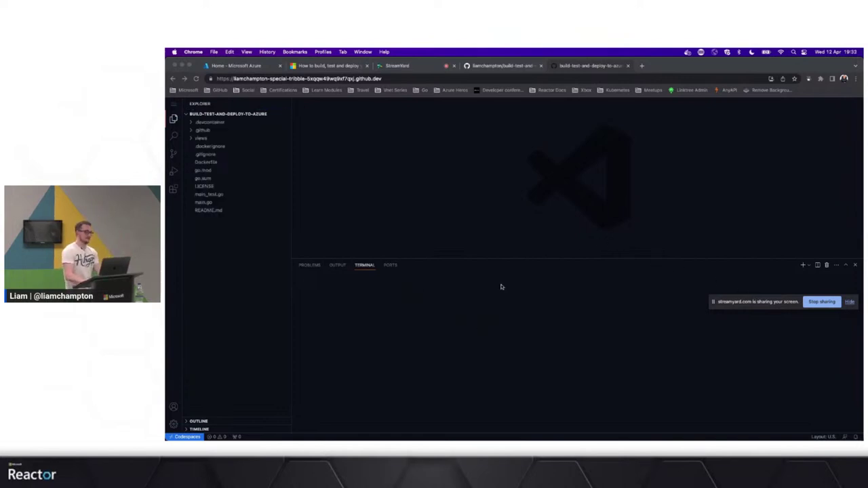
{"action": "left_click_drag", "start_coordinate": [743, 302], "coordinate": [725, 328]}
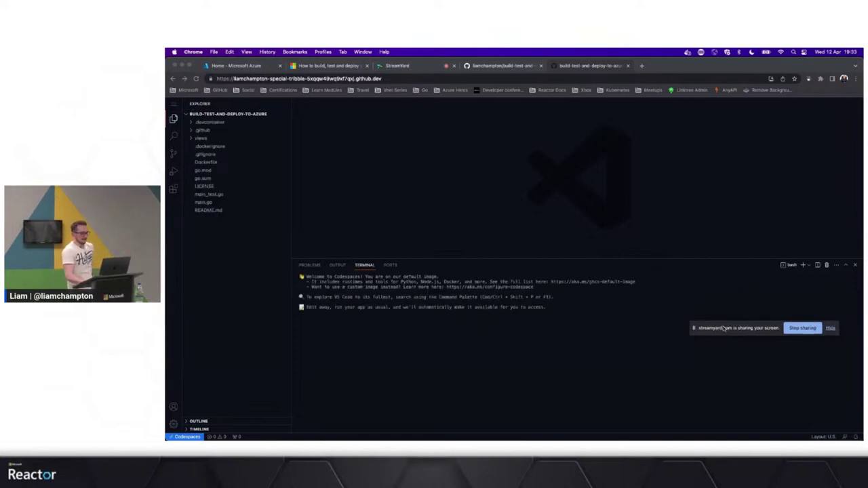
{"action": "left_click", "coordinate": [532, 362]}
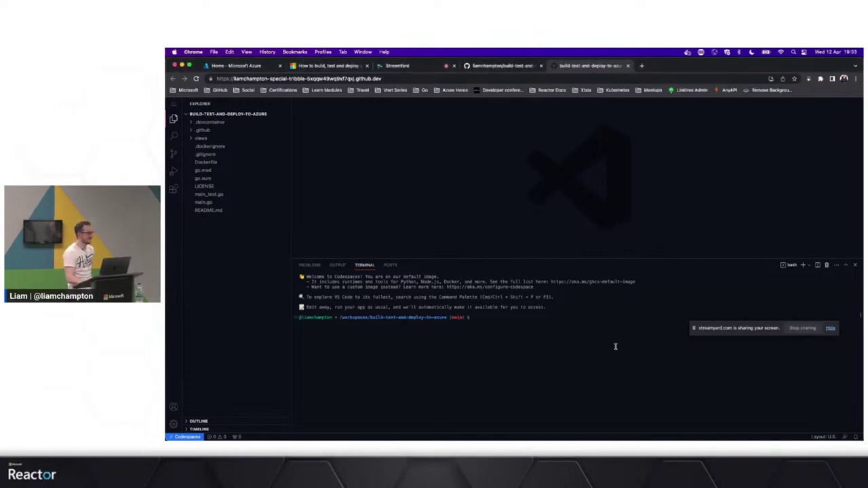
{"action": "left_click", "coordinate": [734, 327]}
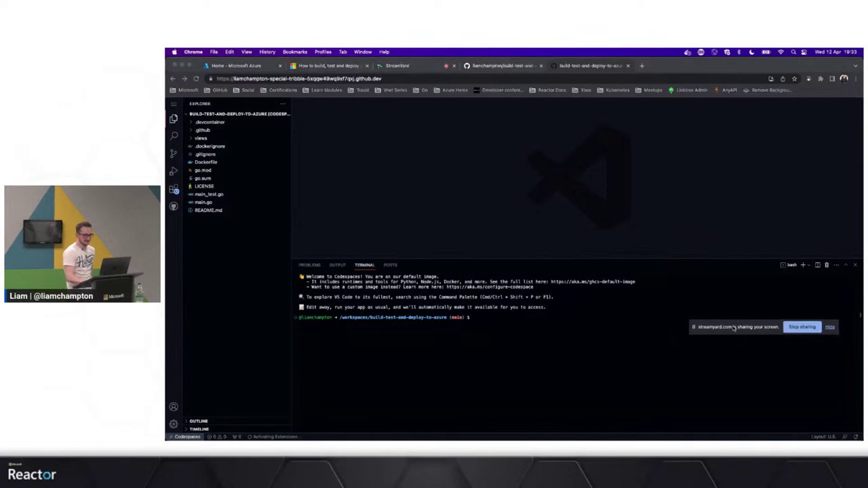
{"action": "left_click_drag", "start_coordinate": [734, 328], "coordinate": [735, 311]}
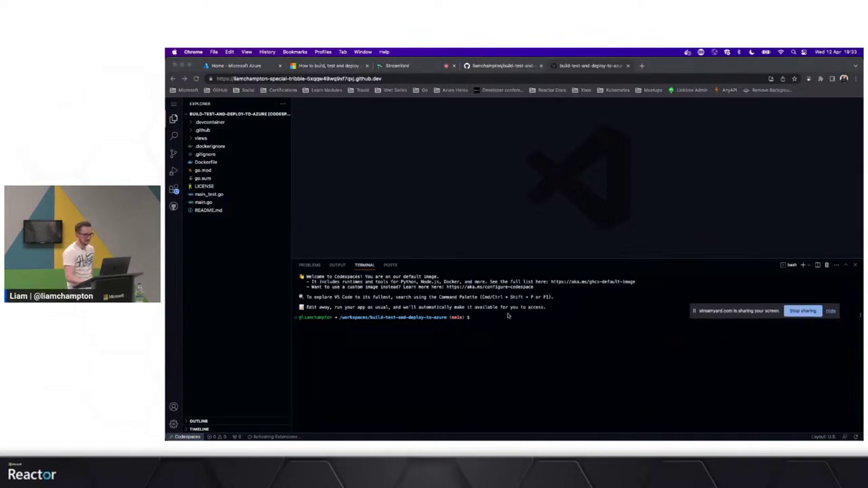
Step: Check Docker in the new codespace by running "docker ps" and "docker images" in its terminal
{"action": "left_click", "coordinate": [500, 318]}
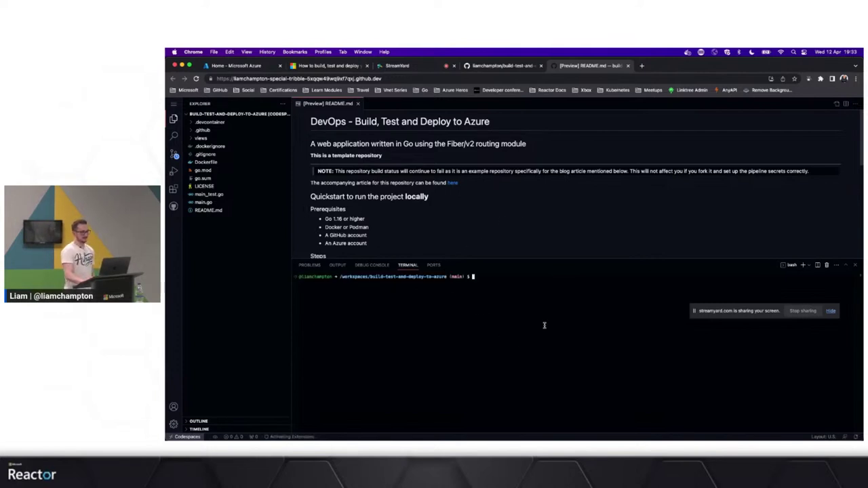
{"action": "type", "text": "docker p"}
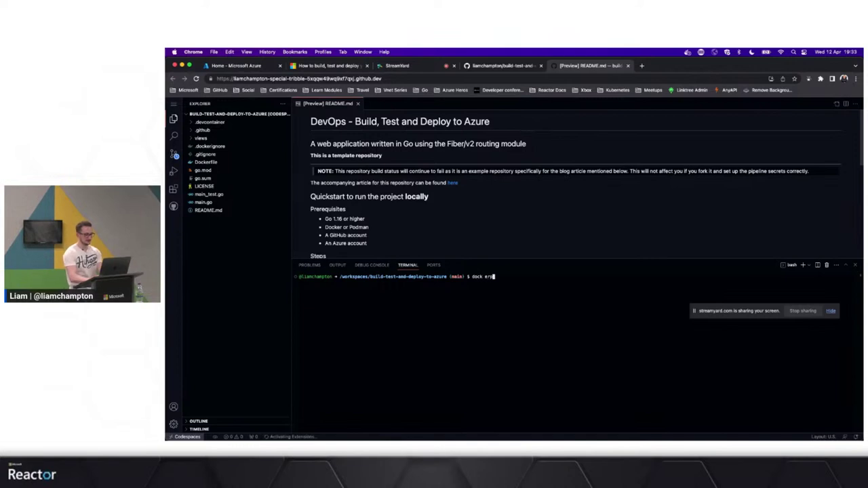
{"action": "type", "text": "s"}
{"action": "key", "text": "Return"}
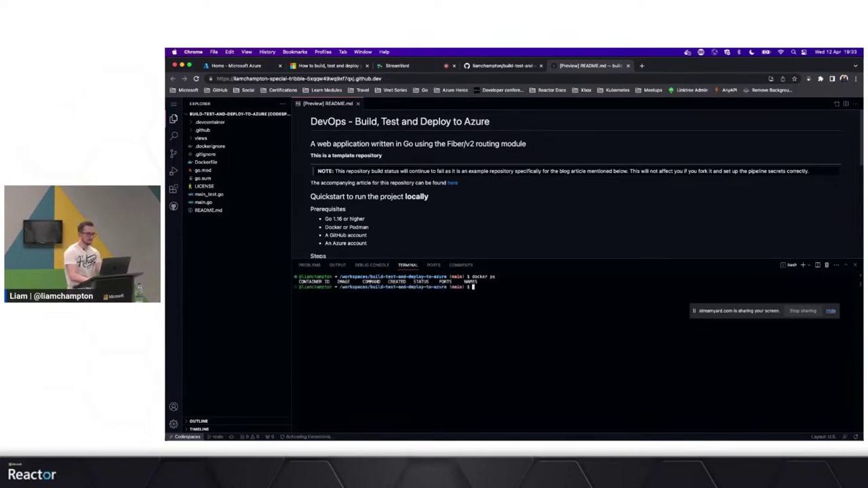
{"action": "type", "text": "docker images"}
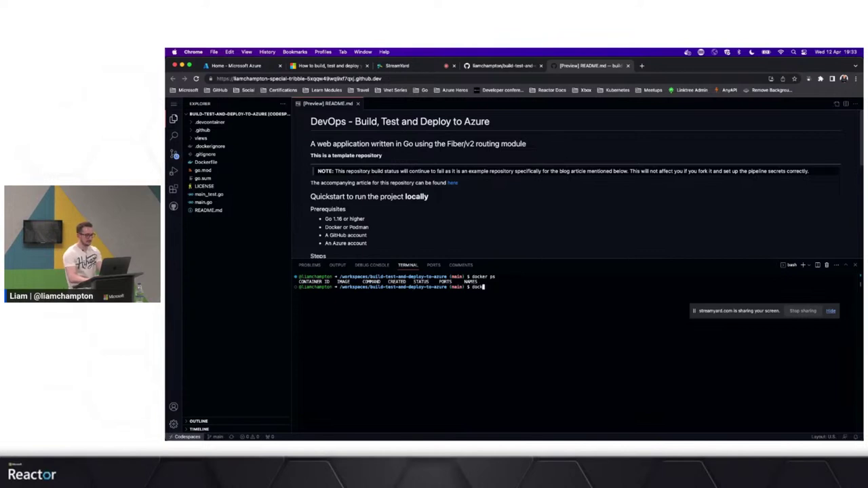
{"action": "key", "text": "Return"}
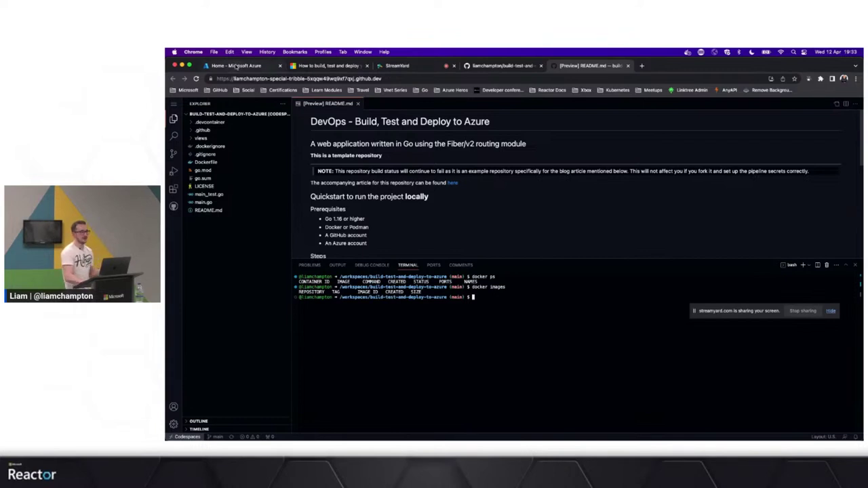
Step: Check the contents of the demoblogsite resource group in the Azure portal, and return to the codespace
{"action": "left_click", "coordinate": [237, 65]}
{"action": "left_click", "coordinate": [347, 151]}
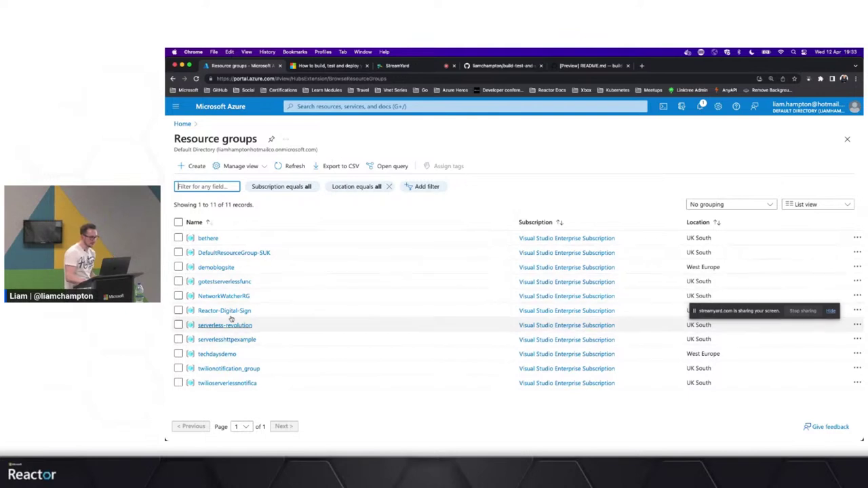
{"action": "left_click", "coordinate": [216, 267]}
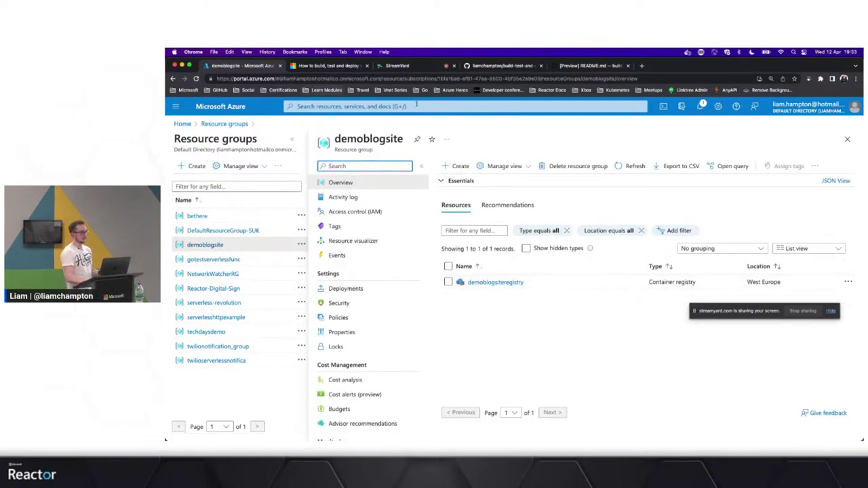
{"action": "left_click", "coordinate": [502, 66]}
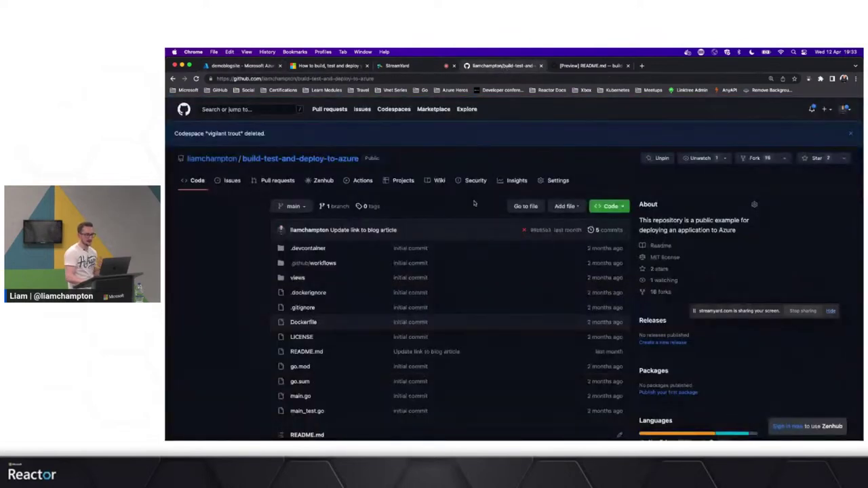
{"action": "left_click", "coordinate": [581, 65]}
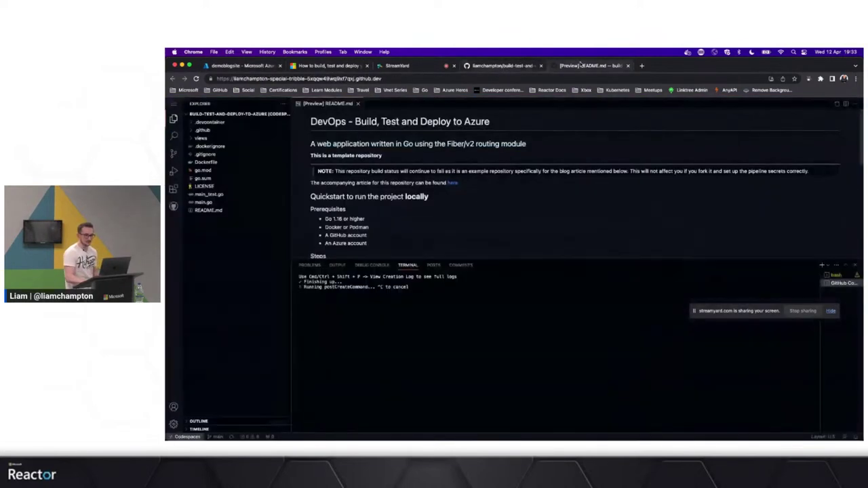
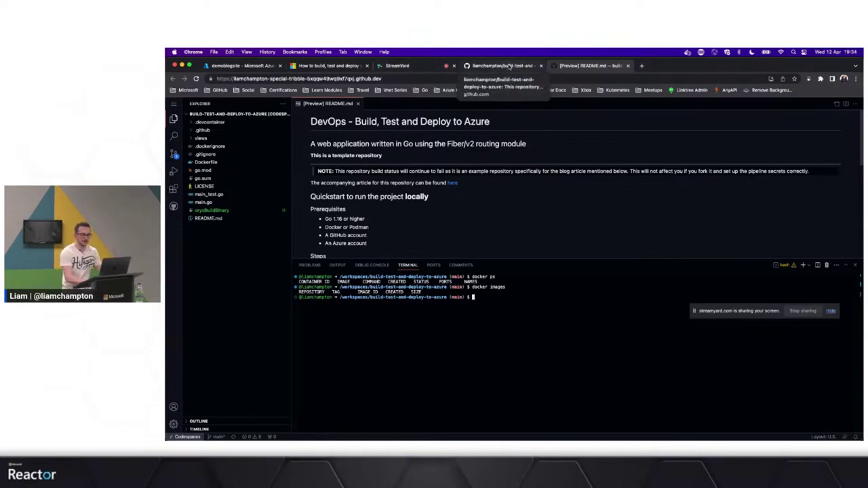
Step: Review the repository's local clone options and its list of codespaces on GitHub
{"action": "left_click", "coordinate": [510, 66]}
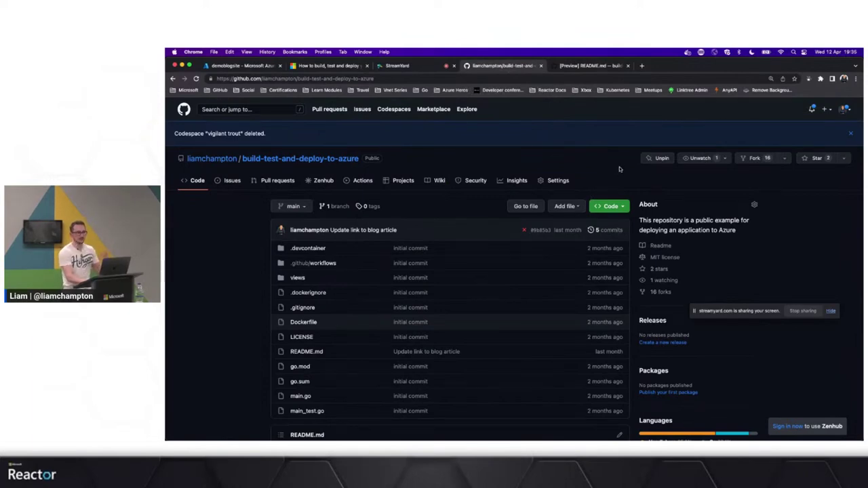
{"action": "left_click", "coordinate": [611, 207]}
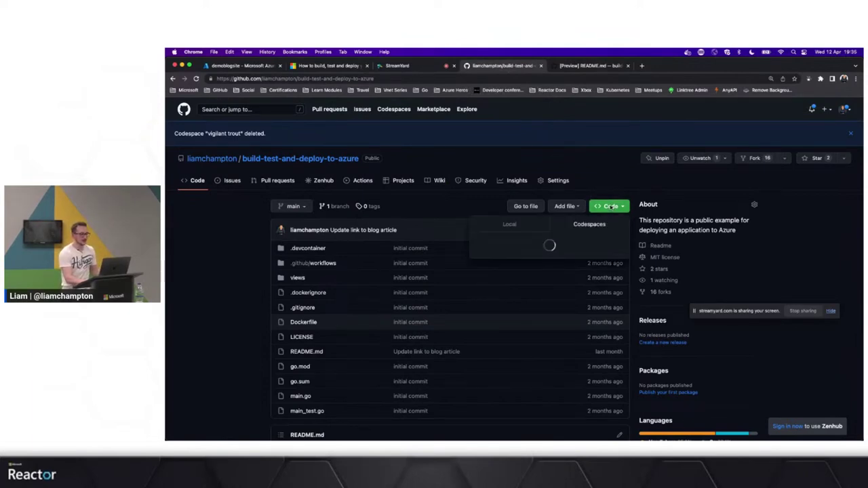
{"action": "left_click", "coordinate": [507, 225]}
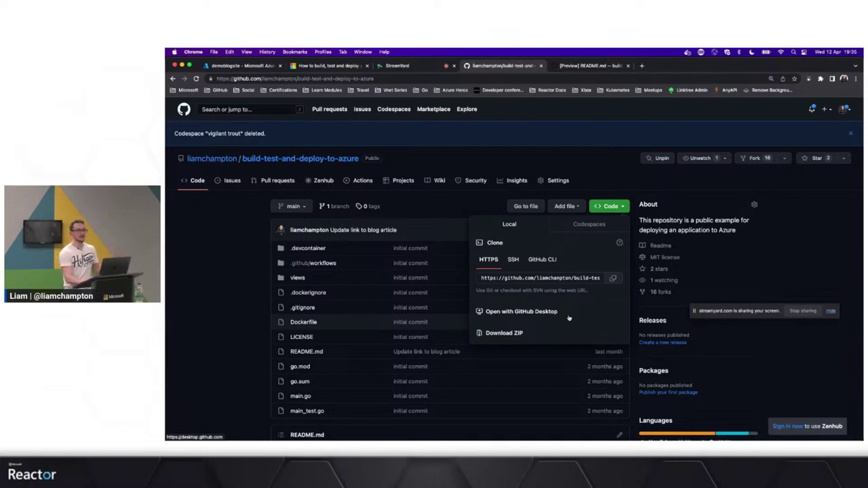
{"action": "left_click", "coordinate": [590, 226]}
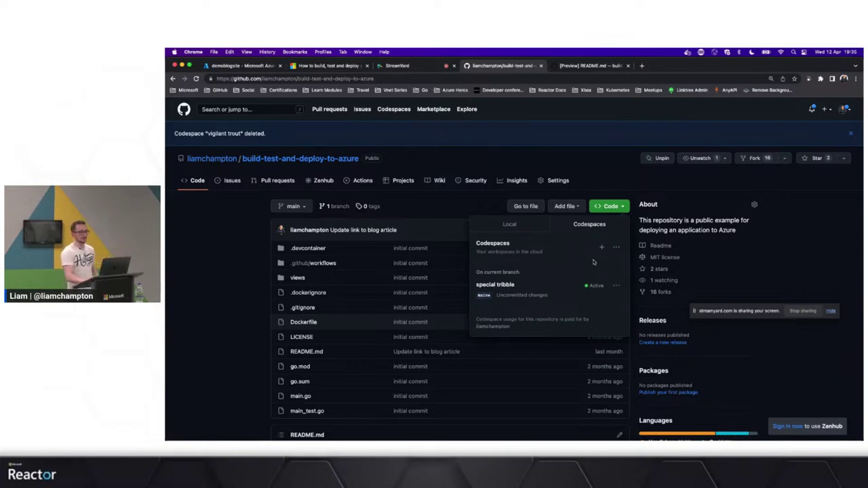
Step: Return to the codespace terminal, allow the site clipboard access, and clear the pasted "az acr login --name demoblogsiteregistry" command unexecuted
{"action": "left_click", "coordinate": [595, 155]}
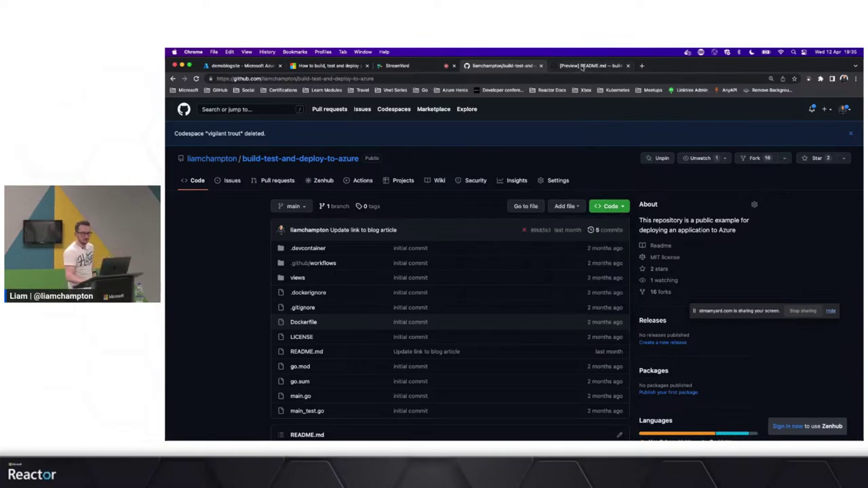
{"action": "left_click", "coordinate": [582, 67]}
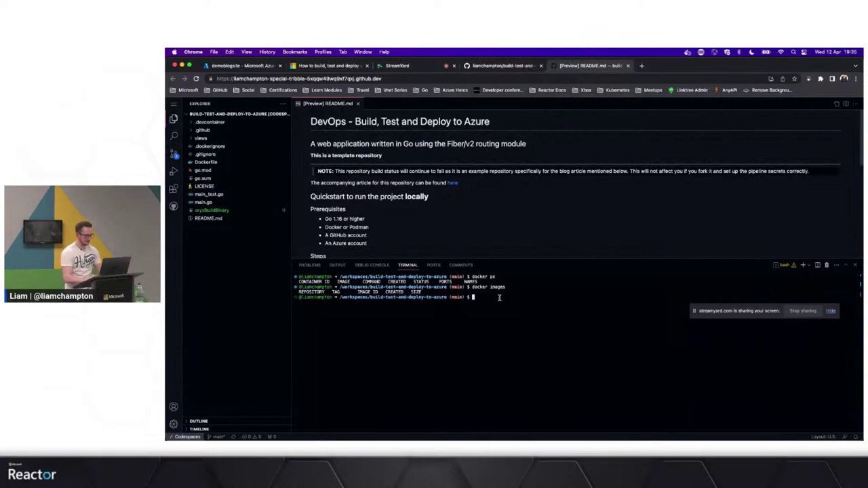
{"action": "key", "text": "super+v"}
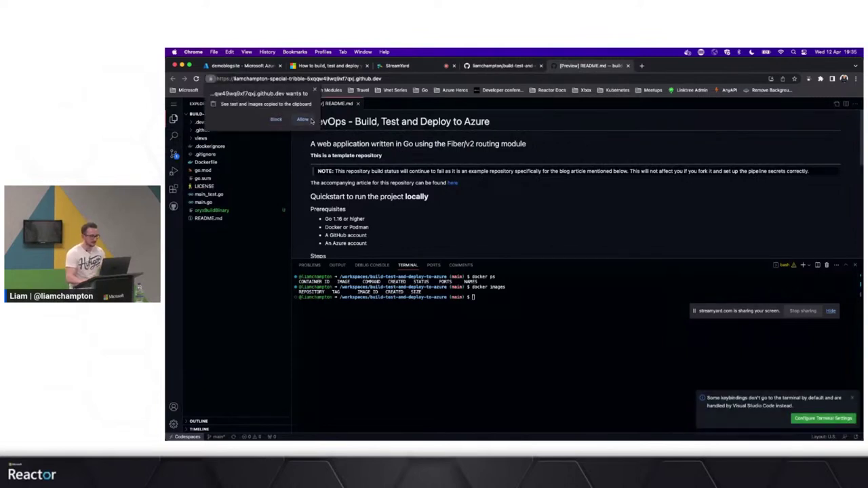
{"action": "left_click", "coordinate": [304, 119]}
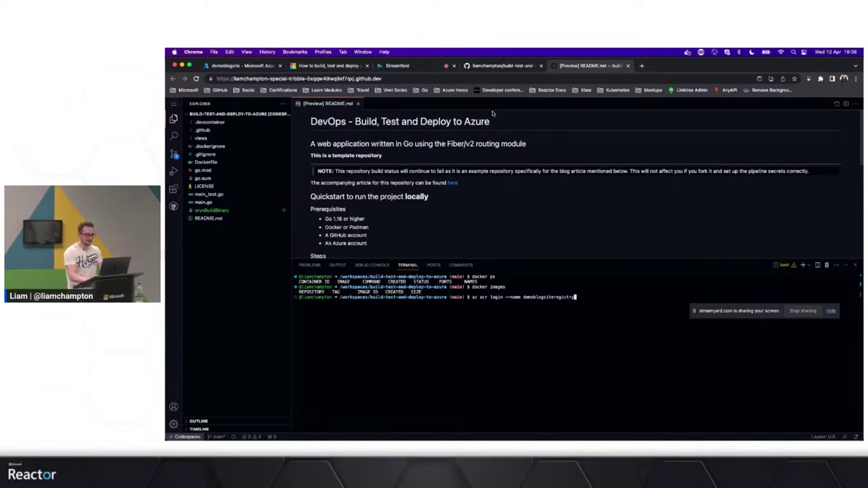
{"action": "key", "text": "ctrl+u"}
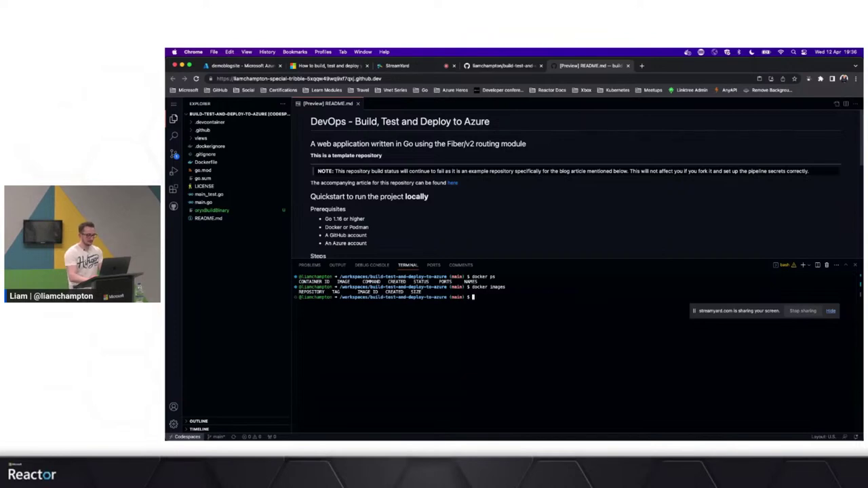
Step: Copy "az login --use-device-code" from the notes document in TextEdit and run it in the codespace terminal
{"action": "key", "text": "ctrl+Right"}
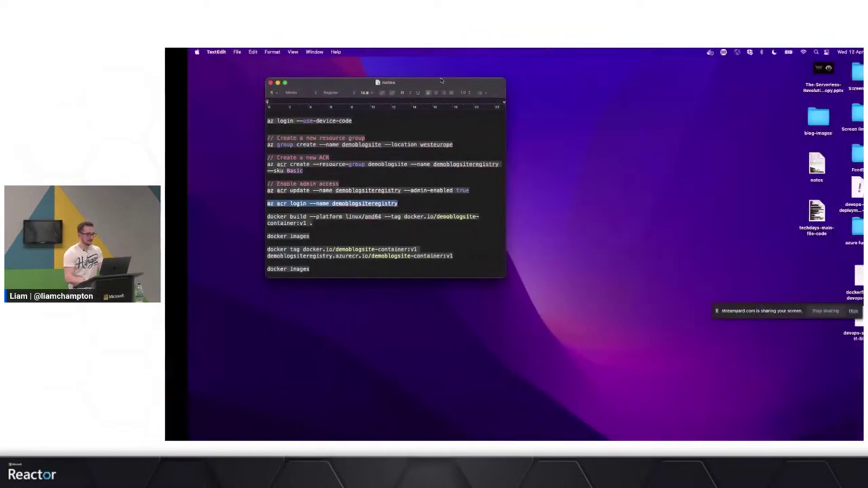
{"action": "scroll", "coordinate": [312, 154], "scroll_direction": "up", "scroll_amount": 1}
{"action": "left_click_drag", "start_coordinate": [330, 131], "coordinate": [245, 131]}
{"action": "key", "text": "super+c"}
{"action": "key", "text": "ctrl+Left"}
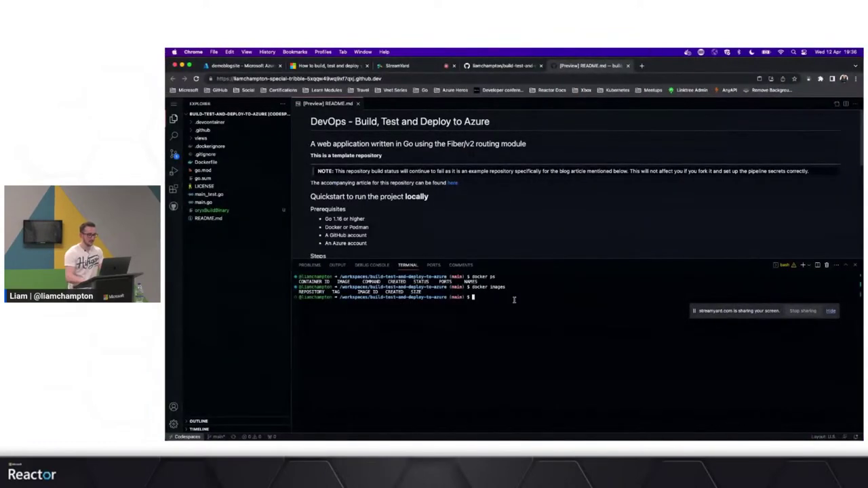
{"action": "key", "text": "super+v"}
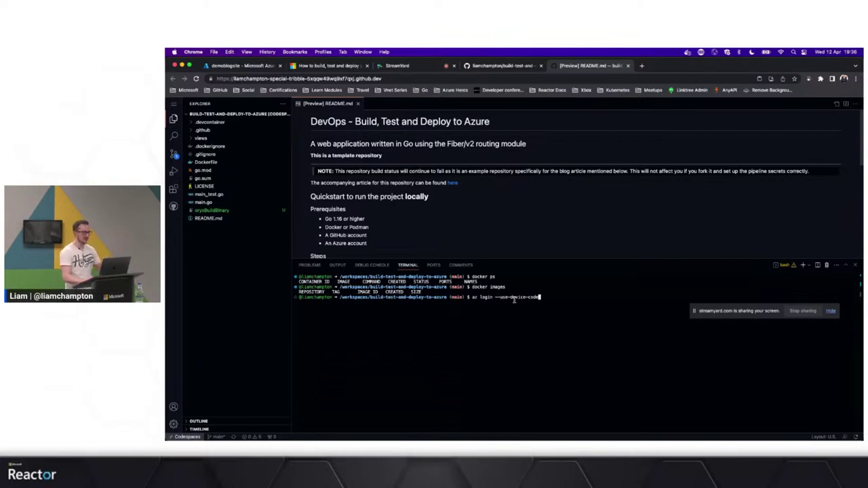
{"action": "key", "text": "Return"}
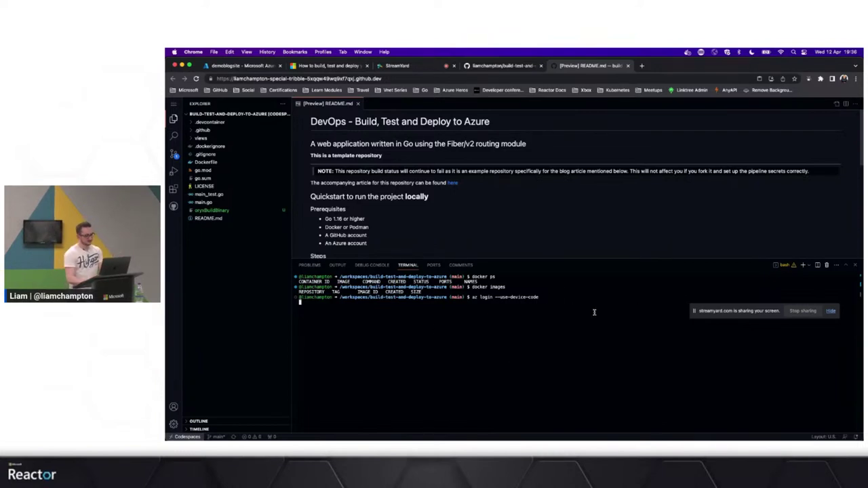
Step: Open the Microsoft device login page from the terminal output and submit the device code shown there
{"action": "triple_click", "coordinate": [563, 306]}
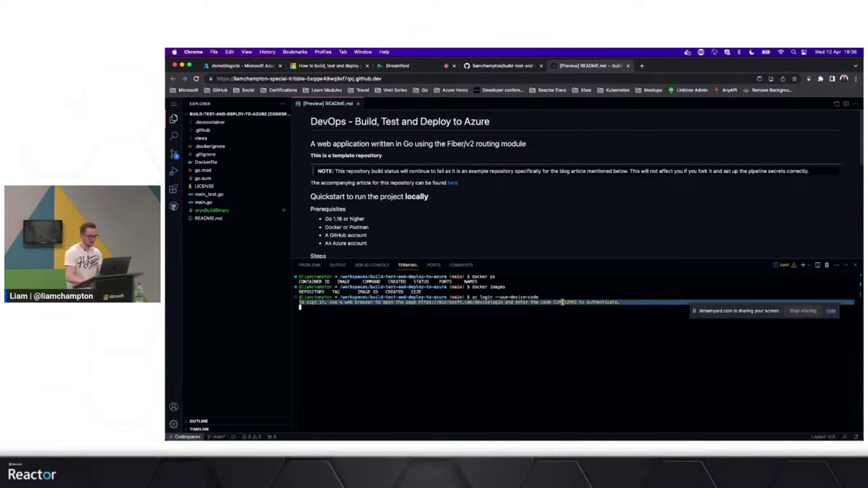
{"action": "left_click_drag", "start_coordinate": [561, 310], "coordinate": [558, 303]}
{"action": "double_click", "coordinate": [564, 303]}
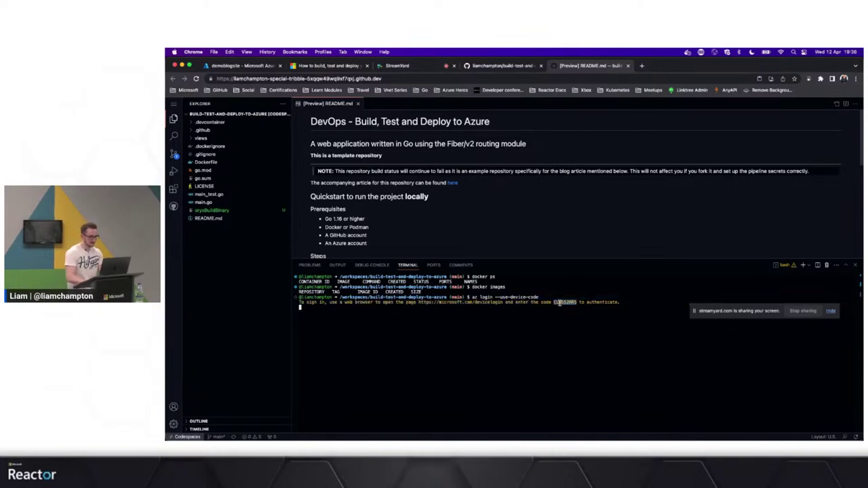
{"action": "left_click", "coordinate": [461, 303], "text": "super"}
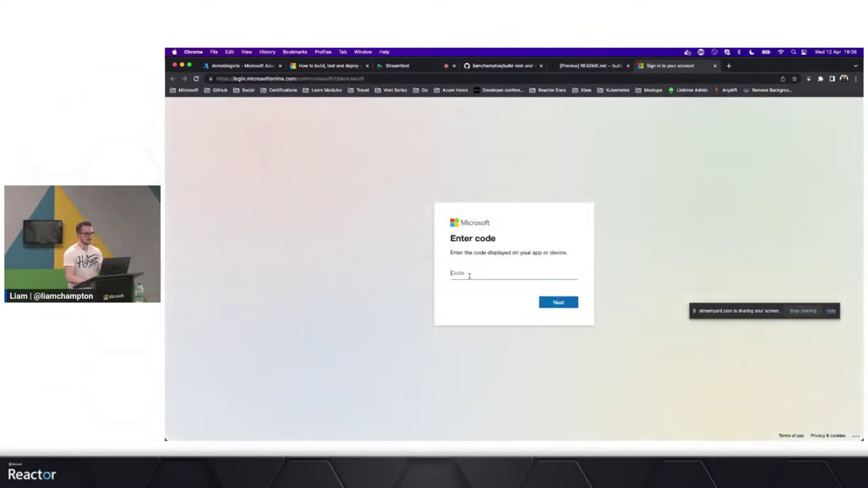
{"action": "type", "text": "CLMS52RRS"}
{"action": "left_click", "coordinate": [558, 303]}
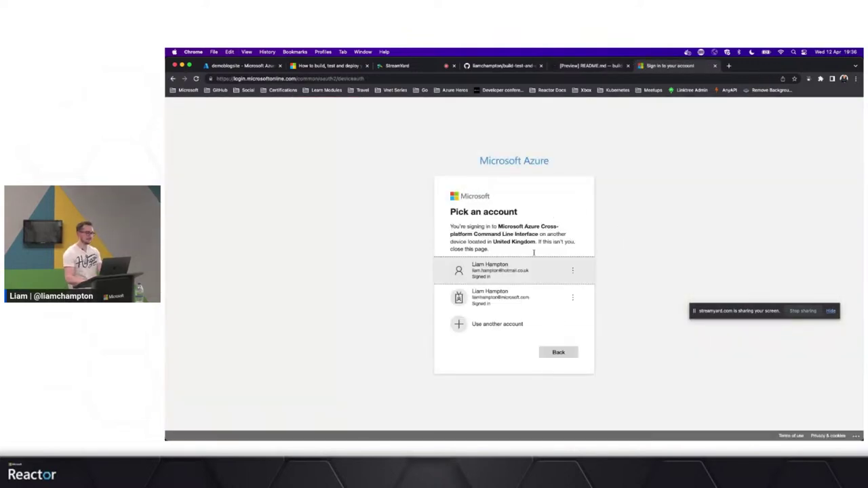
Step: Approve the Azure CLI sign-in with the first listed account and close the sign-in page
{"action": "left_click", "coordinate": [515, 277]}
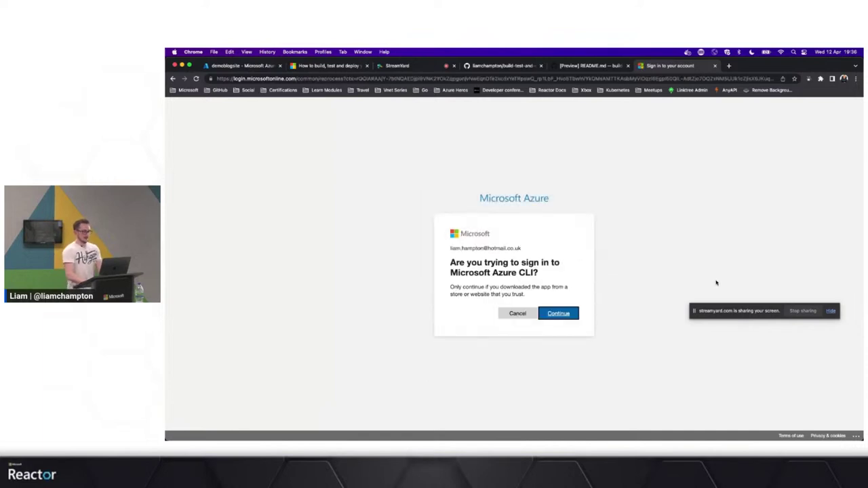
{"action": "left_click", "coordinate": [566, 317]}
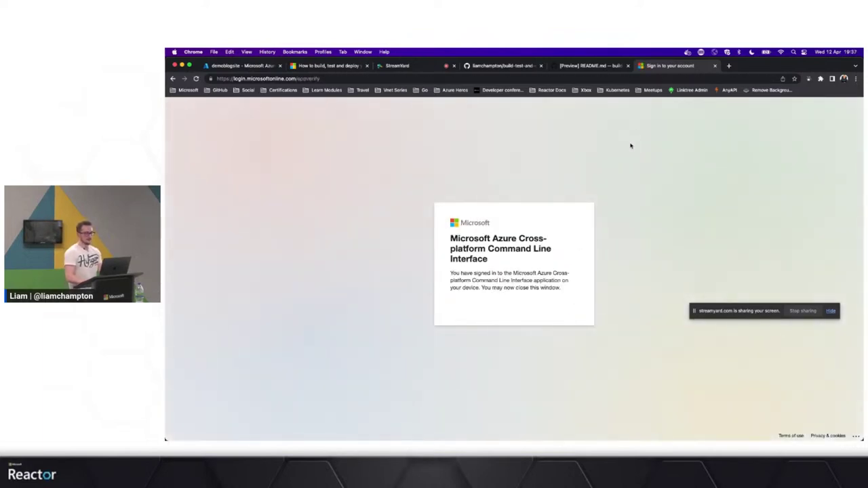
{"action": "left_click", "coordinate": [716, 66]}
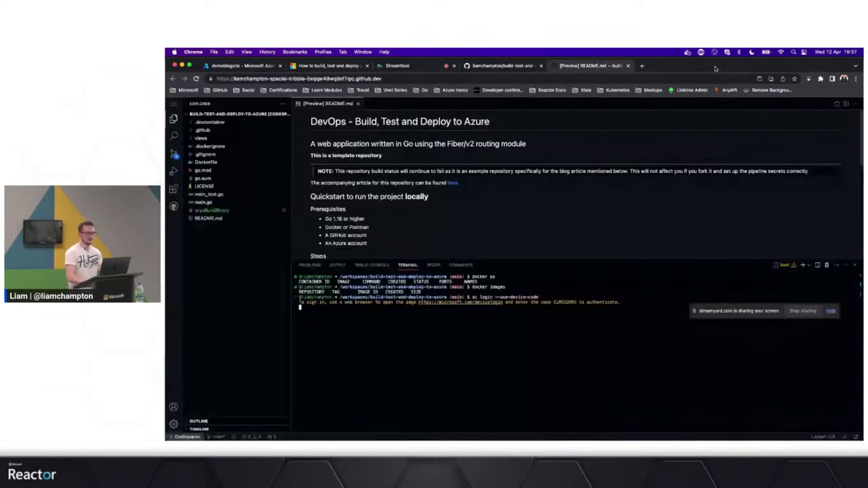
Step: Copy the registry login command from the notes and run "az acr login --name demoblogsiteregistry" in the Codespaces terminal
{"action": "key", "text": "super+Tab"}
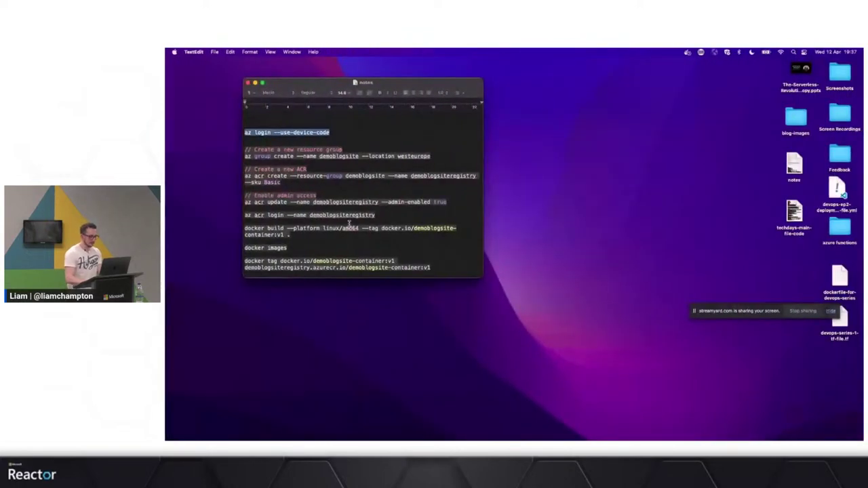
{"action": "scroll", "coordinate": [350, 224], "scroll_direction": "down", "scroll_amount": 1}
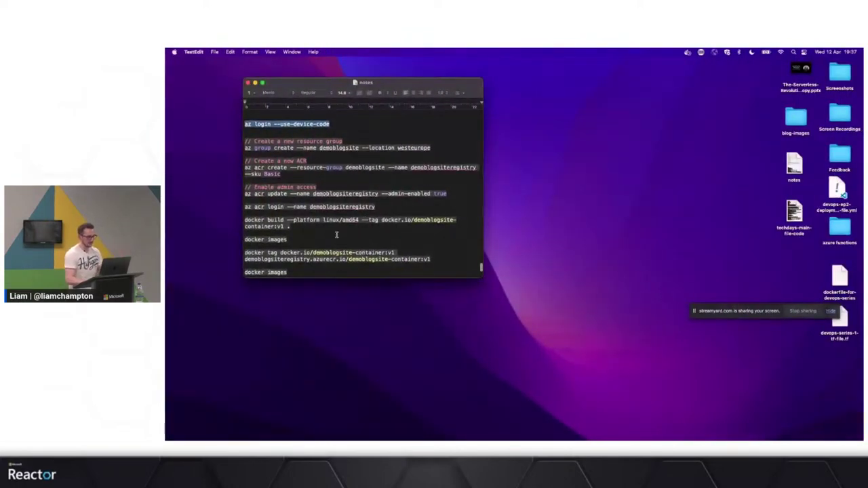
{"action": "left_click_drag", "start_coordinate": [375, 207], "coordinate": [243, 207]}
{"action": "key", "text": "super+c"}
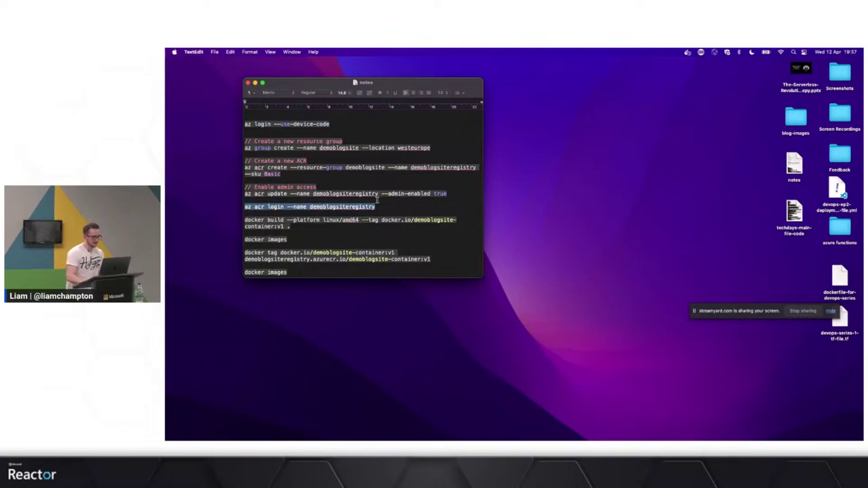
{"action": "key", "text": "ctrl+Left"}
{"action": "key", "text": "super+v"}
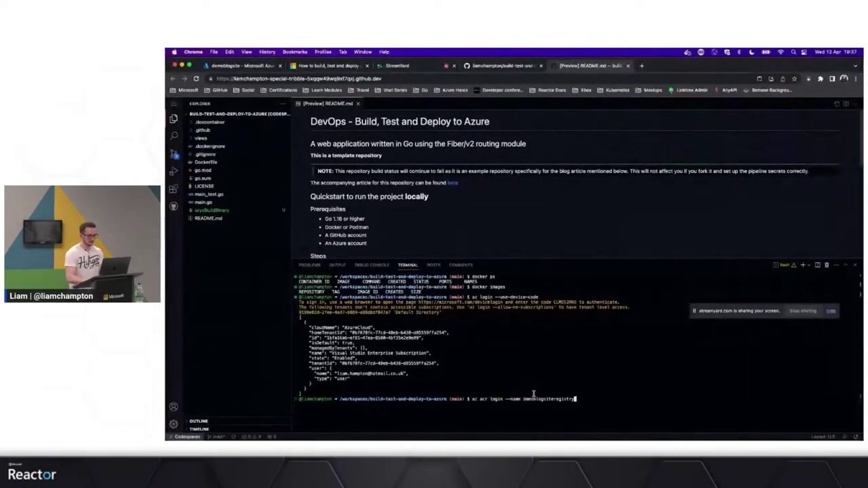
{"action": "key", "text": "Return"}
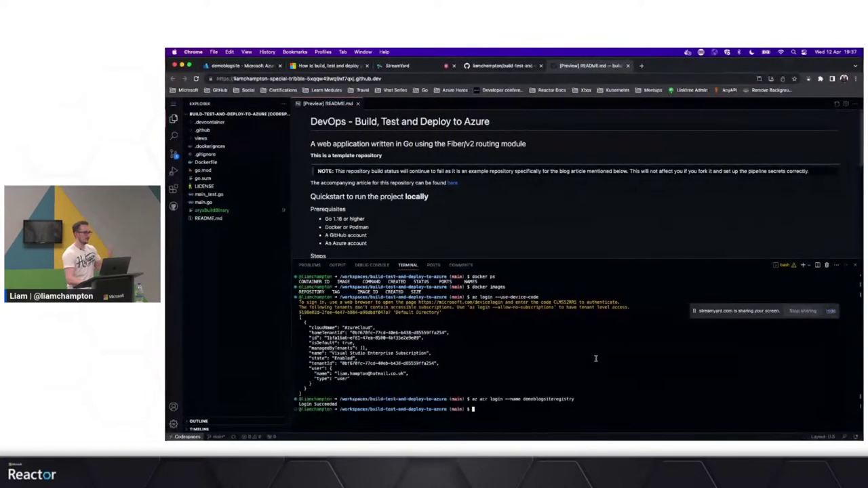
Step: Copy the build command from the notes, clear the terminal and run "docker build --platform linux/amd64 --tag docker.io/demoblogsite-container:v1 ."
{"action": "key", "text": "ctrl+Right"}
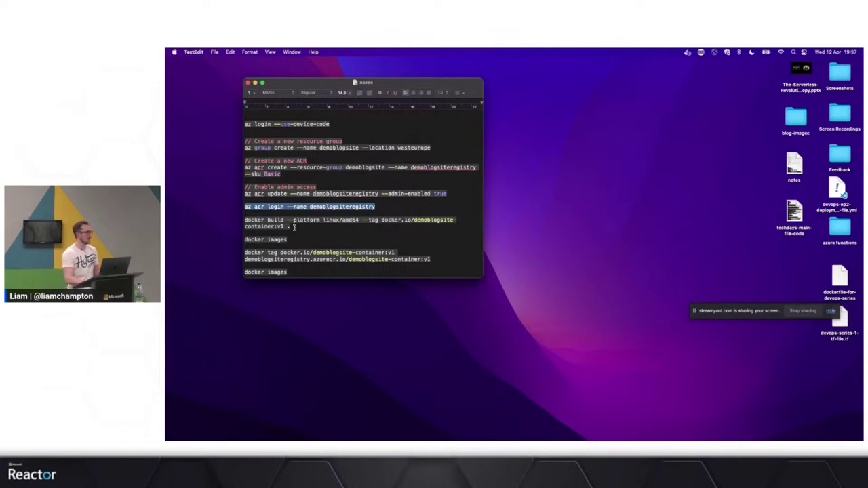
{"action": "left_click_drag", "start_coordinate": [292, 227], "coordinate": [244, 220]}
{"action": "key", "text": "super+c"}
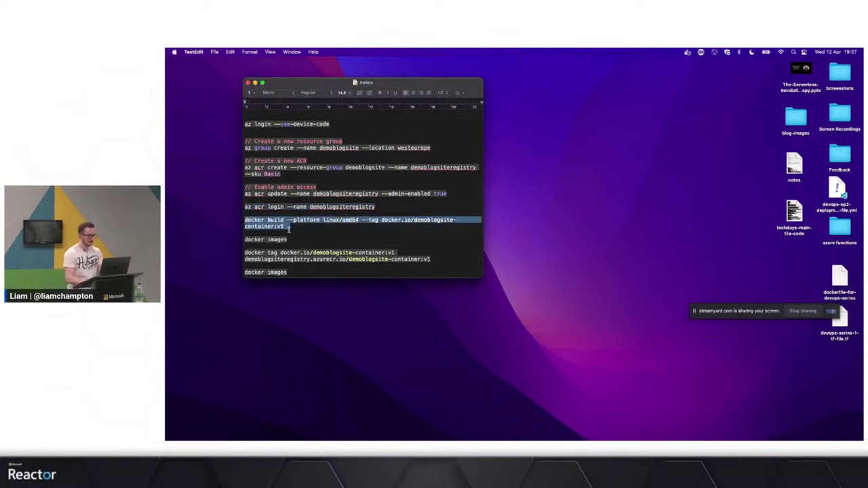
{"action": "key", "text": "ctrl+Left"}
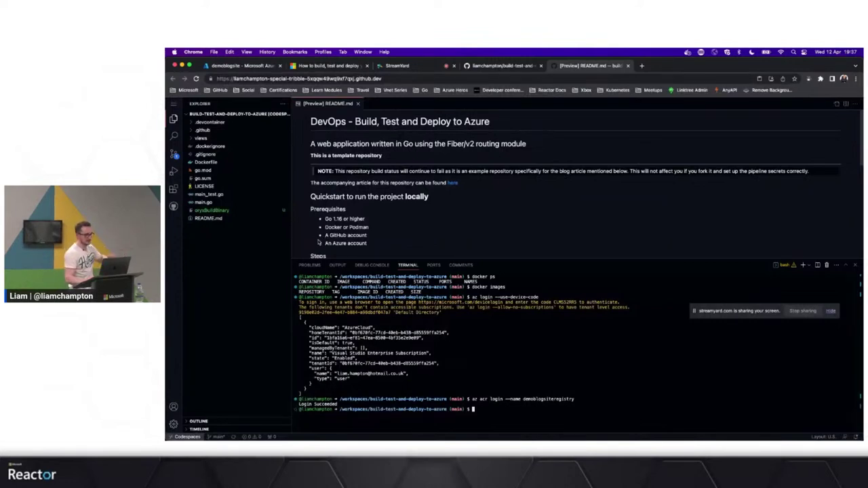
{"action": "type", "text": "clear"}
{"action": "key", "text": "Return"}
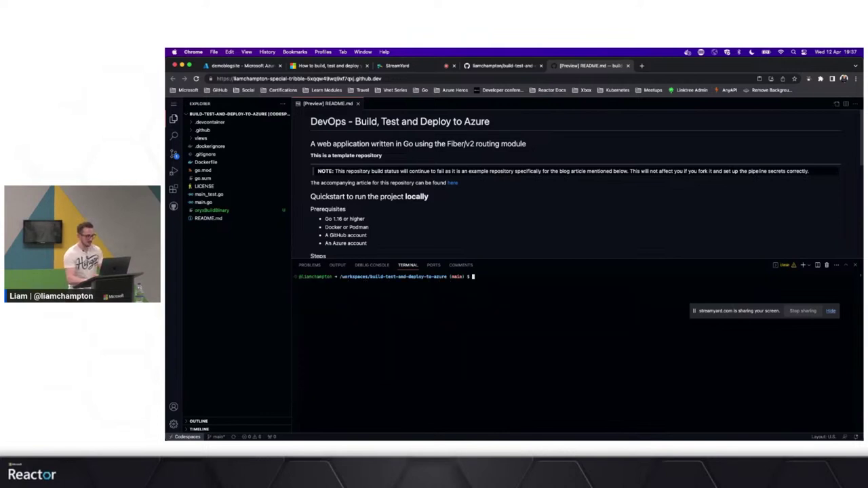
{"action": "key", "text": "super+v"}
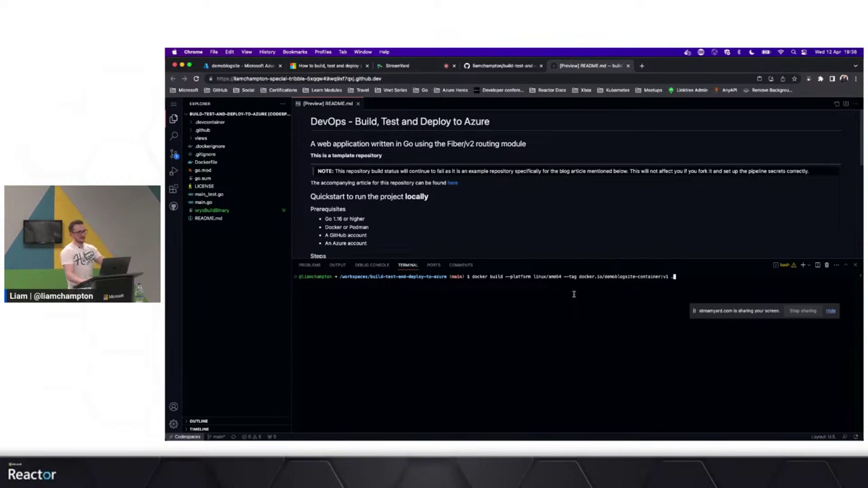
{"action": "key", "text": "Return"}
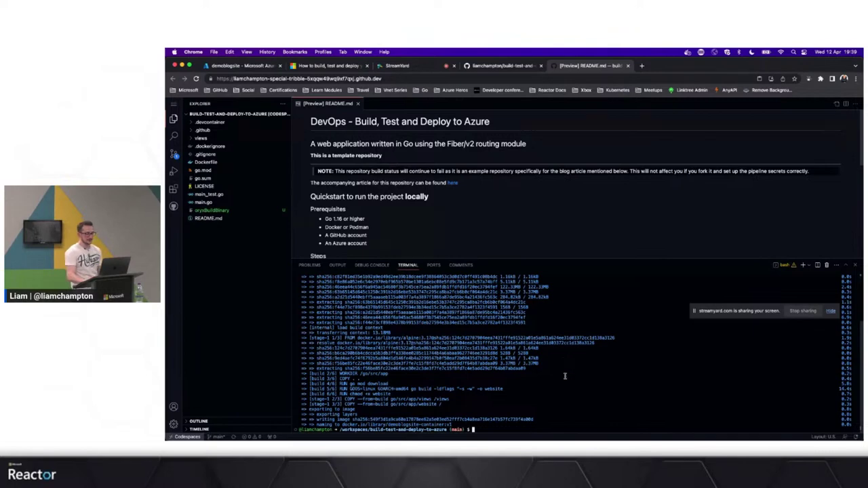
Step: Clear the terminal and list the local Docker images with "docker images"
{"action": "type", "text": "clear"}
{"action": "key", "text": "Return"}
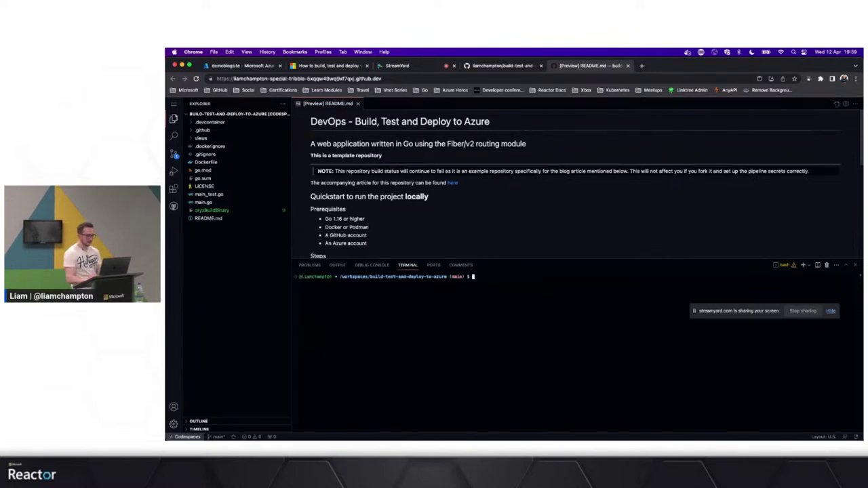
{"action": "type", "text": "docker images"}
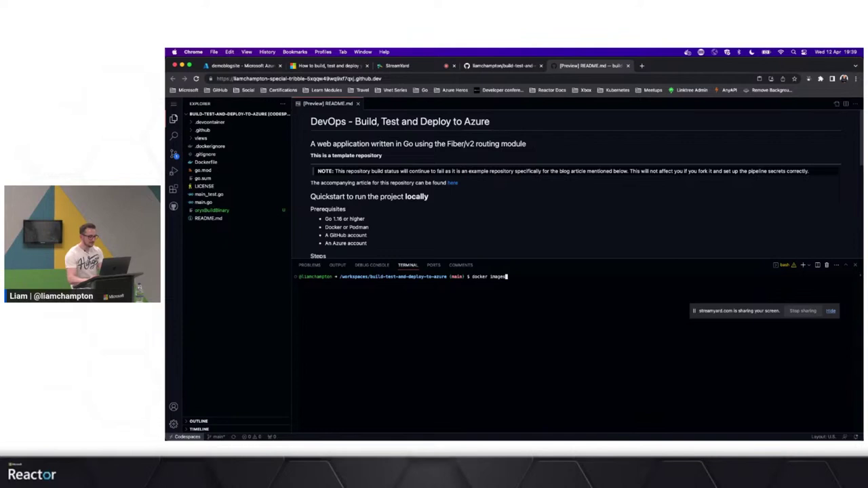
{"action": "key", "text": "Return"}
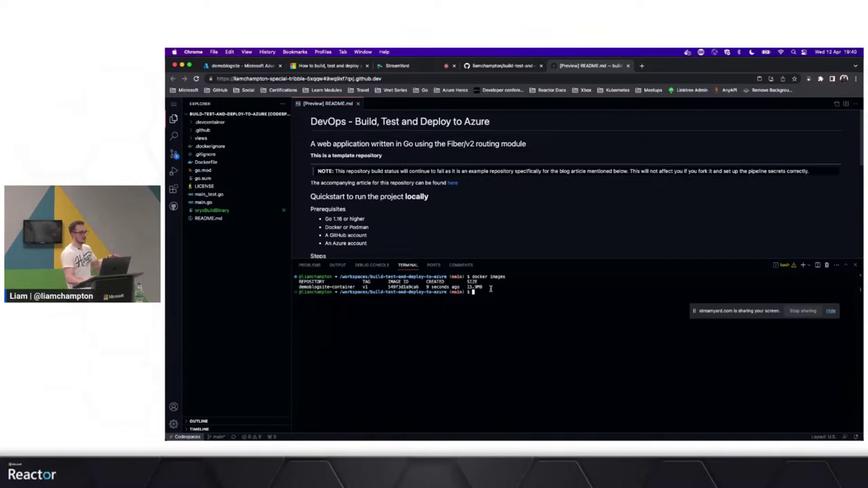
Step: Using the command in the notes, tag docker.io/demoblogsite-container:v1 as demoblogsiteregistry.azurecr.io/demoblogsite-container:v1 in the terminal
{"action": "key", "text": "ctrl+Right"}
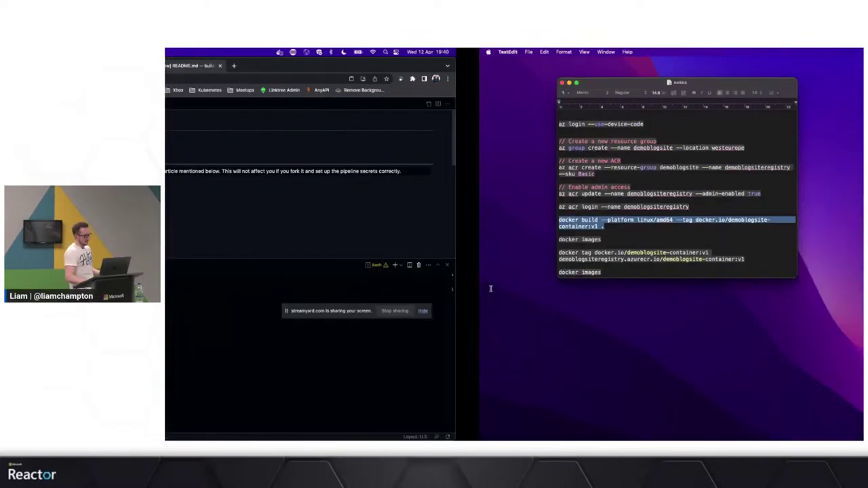
{"action": "scroll", "coordinate": [402, 237], "scroll_direction": "down", "scroll_amount": 3}
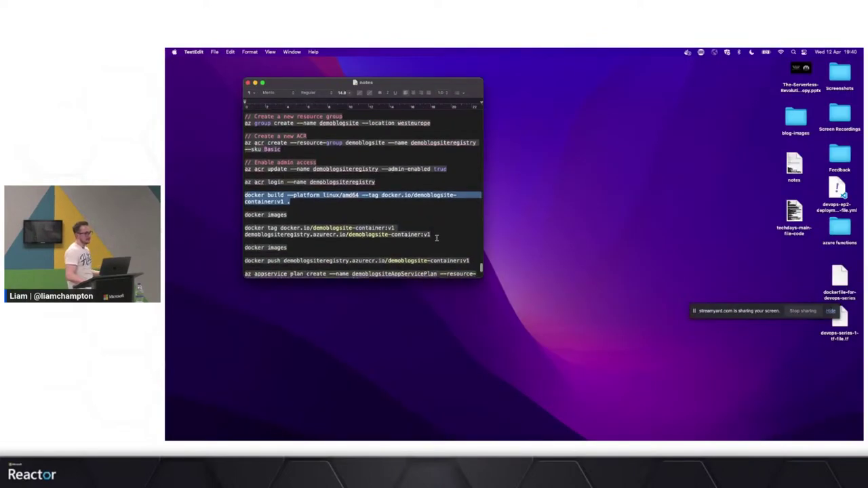
{"action": "left_click_drag", "start_coordinate": [433, 236], "coordinate": [243, 229]}
{"action": "key", "text": "super+c"}
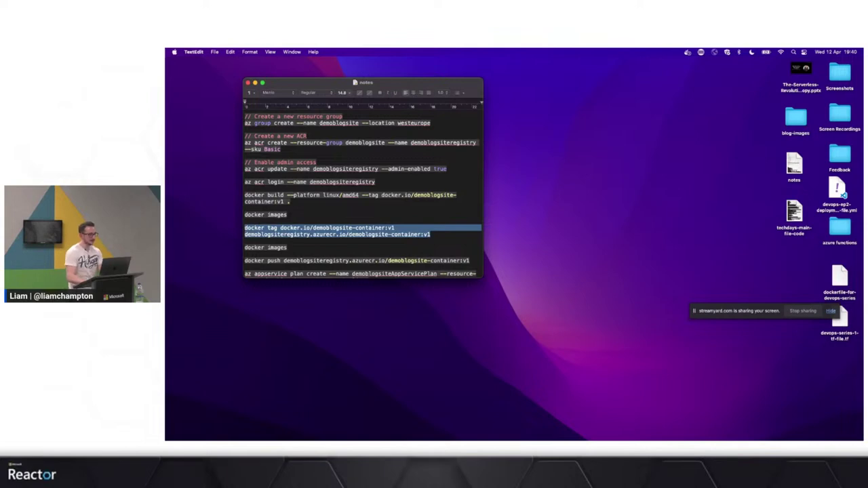
{"action": "key", "text": "ctrl+Left"}
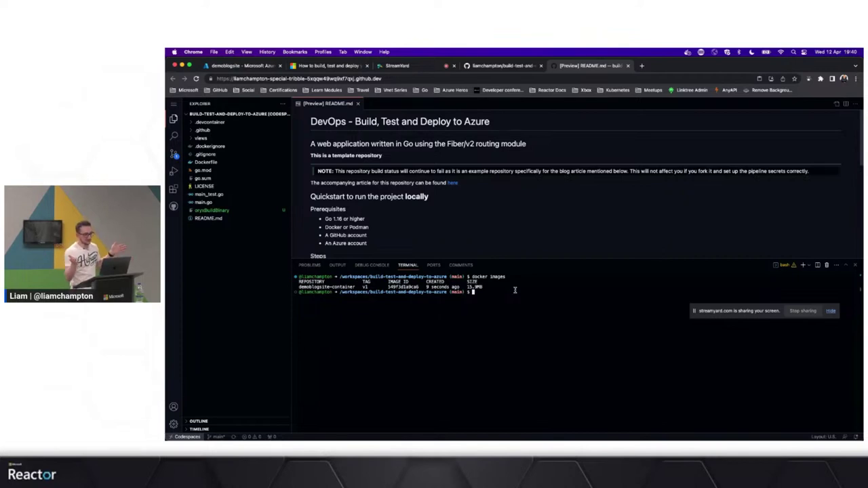
{"action": "key", "text": "super+v"}
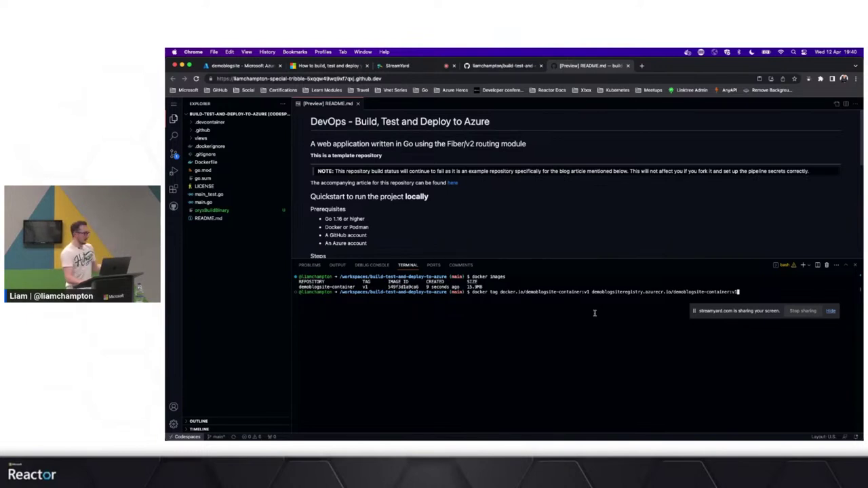
{"action": "key", "text": "Return"}
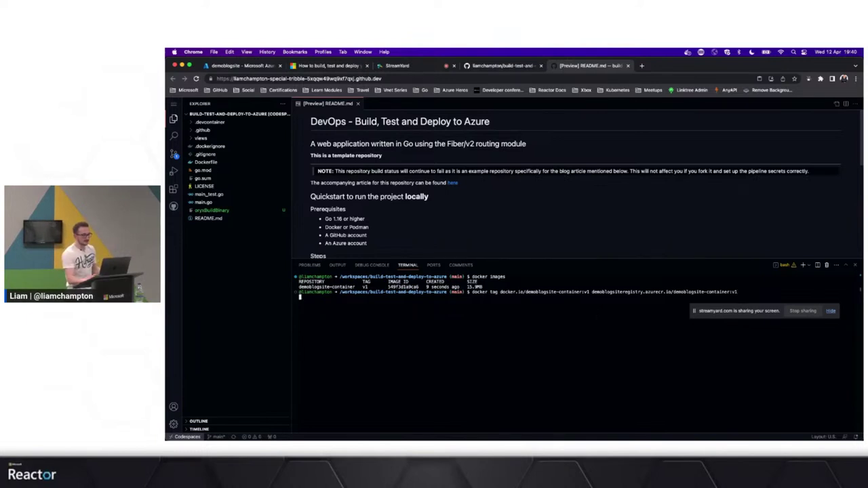
Step: List the Docker images again to check the registry-tagged copy
{"action": "type", "text": "docker image"}
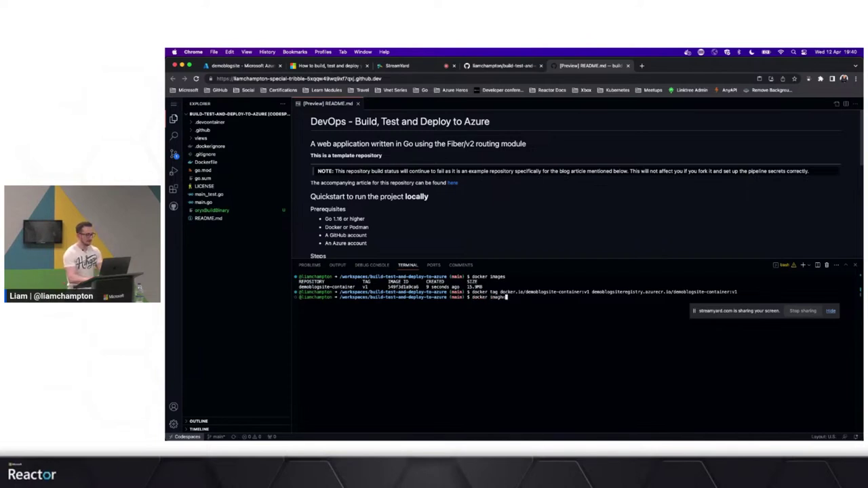
{"action": "type", "text": "s"}
{"action": "key", "text": "Return"}
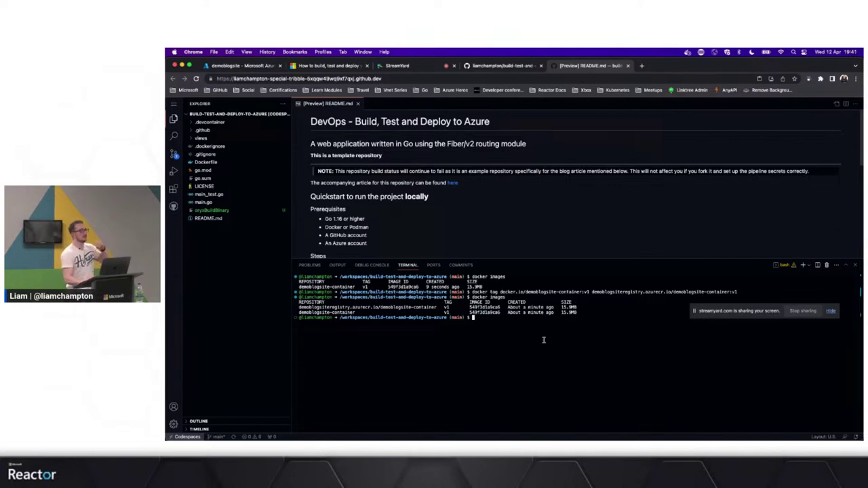
Step: Copy the push command from the notes and run "docker push demoblogsiteregistry.azurecr.io/demoblogsite-container:v1" in the terminal
{"action": "key", "text": "ctrl+Right"}
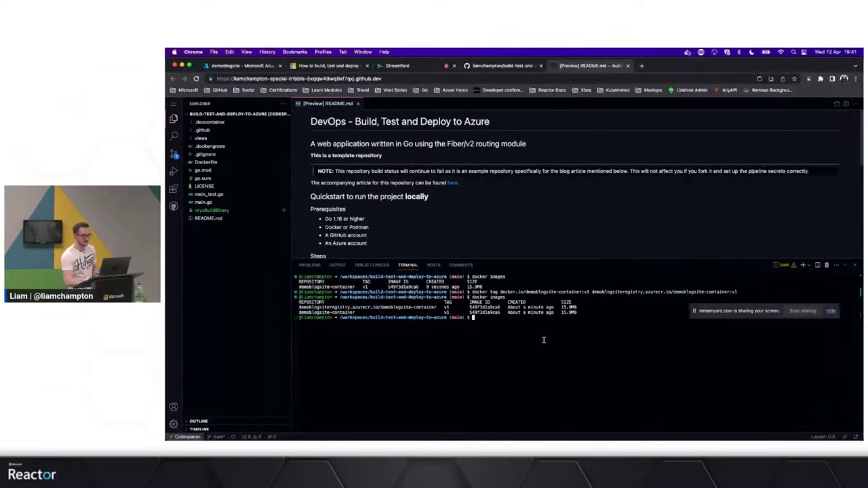
{"action": "key", "text": "ctrl+Right"}
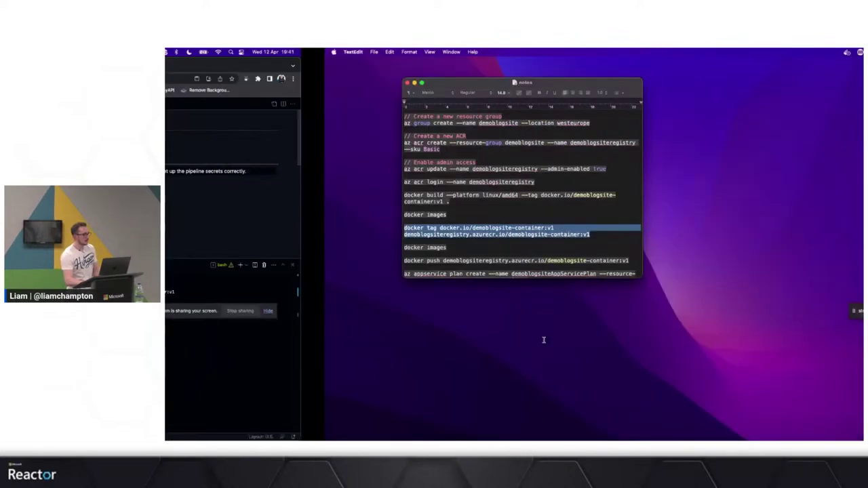
{"action": "scroll", "coordinate": [314, 248], "scroll_direction": "down", "scroll_amount": 3}
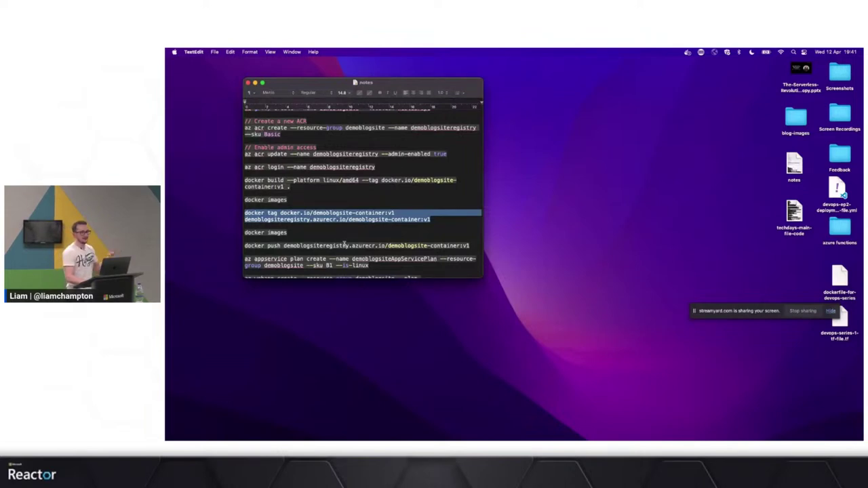
{"action": "double_click", "coordinate": [345, 244]}
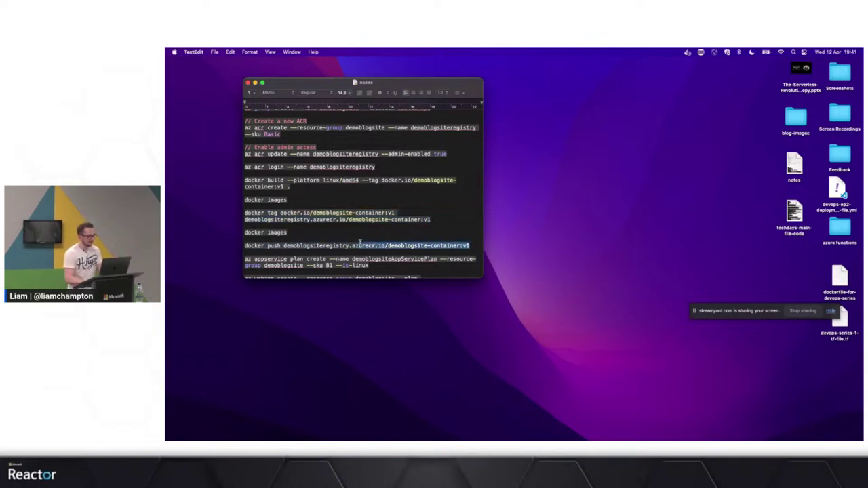
{"action": "left_click_drag", "start_coordinate": [469, 245], "coordinate": [244, 246]}
{"action": "key", "text": "super+c"}
{"action": "key", "text": "super+Tab"}
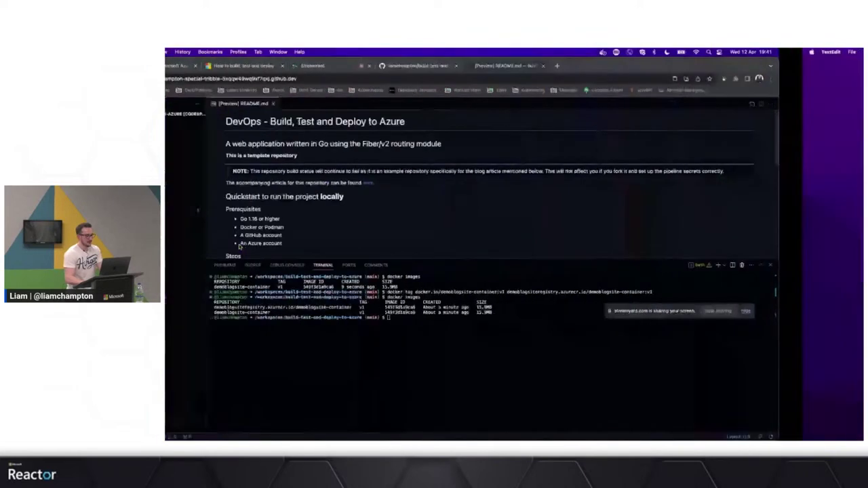
{"action": "key", "text": "super+v"}
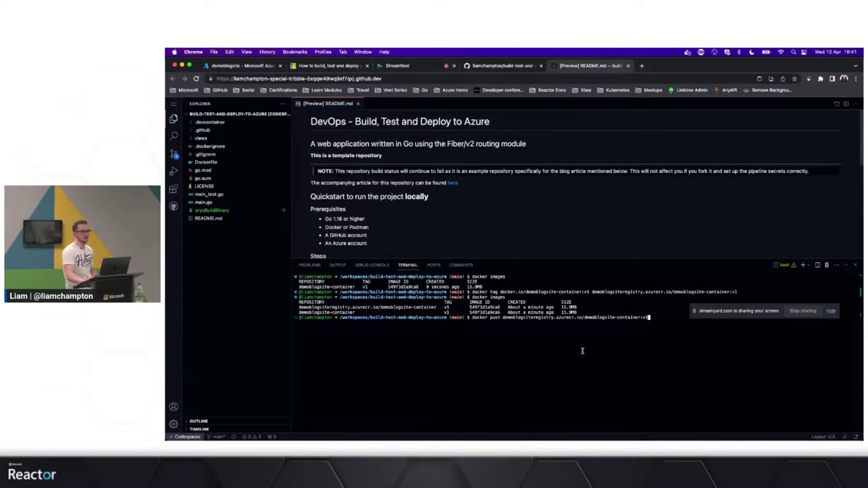
{"action": "key", "text": "Return"}
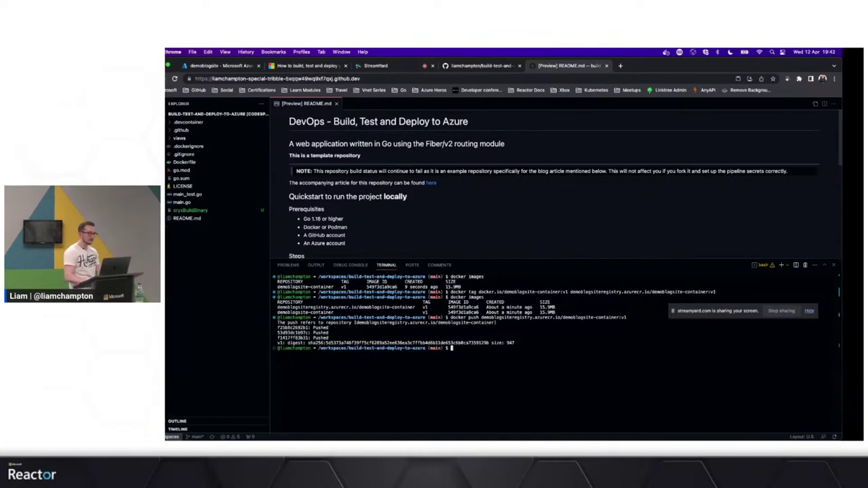
Step: Check the remaining commands in the notes and read the blog article's section on the built and pushed image in ACR
{"action": "key", "text": "ctrl+Right"}
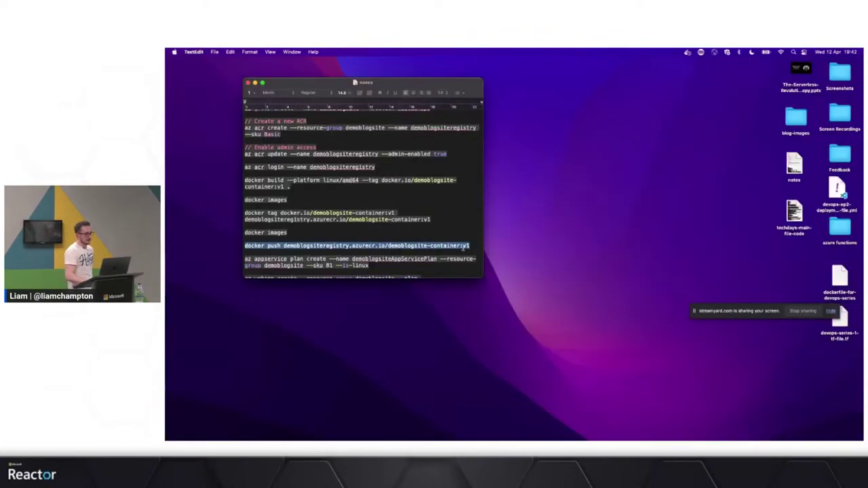
{"action": "scroll", "coordinate": [414, 217], "scroll_direction": "down", "scroll_amount": 2}
{"action": "key", "text": "ctrl+Left"}
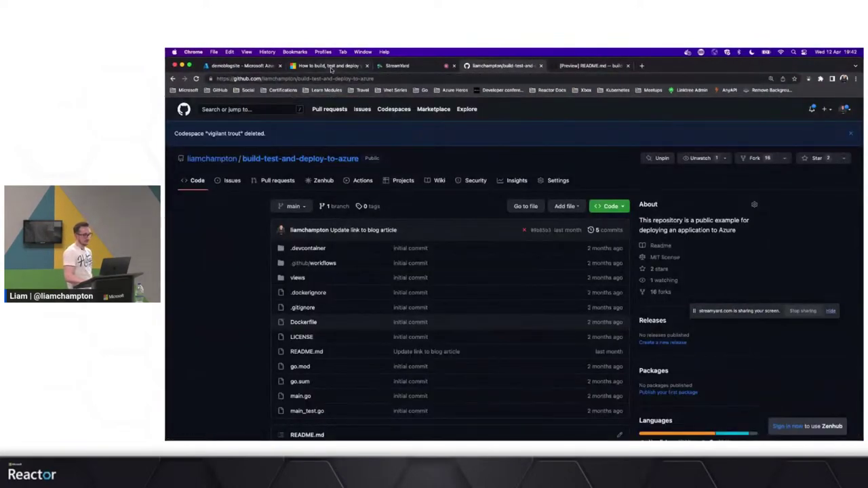
{"action": "left_click", "coordinate": [329, 65]}
{"action": "scroll", "coordinate": [370, 296], "scroll_direction": "down", "scroll_amount": 3}
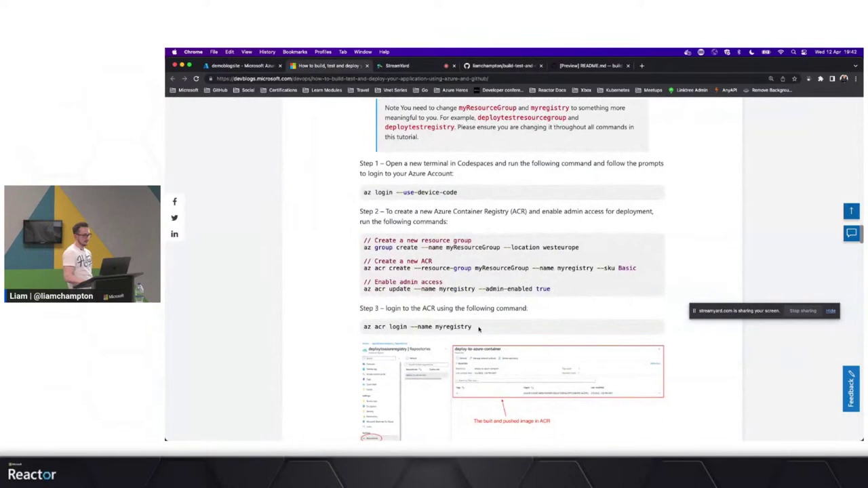
{"action": "scroll", "coordinate": [479, 328], "scroll_direction": "down", "scroll_amount": 2}
{"action": "scroll", "coordinate": [488, 288], "scroll_direction": "down", "scroll_amount": 5}
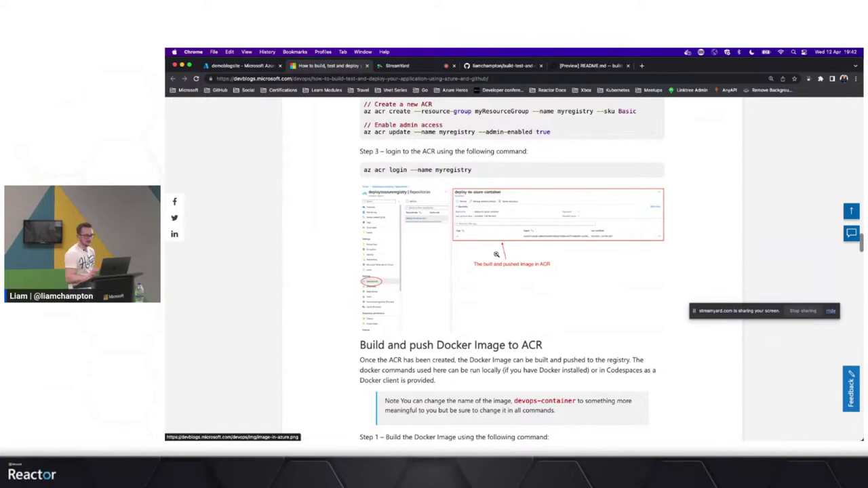
{"action": "scroll", "coordinate": [496, 254], "scroll_direction": "down", "scroll_amount": 1}
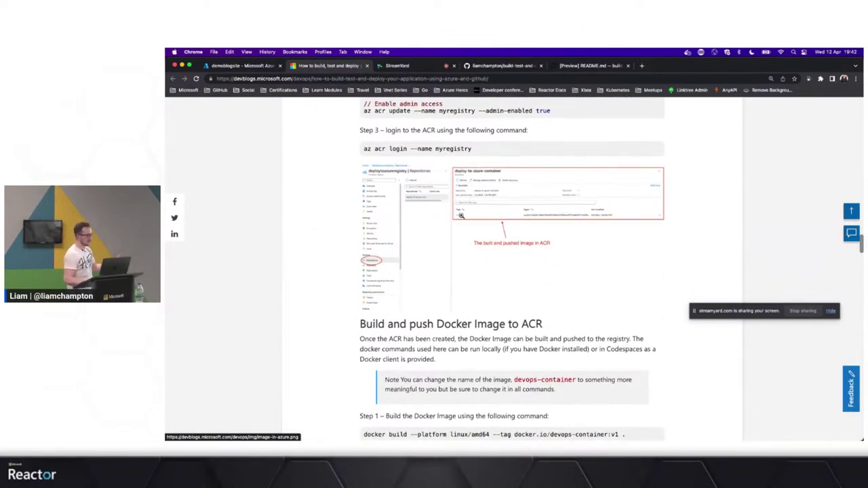
Step: In the Azure portal, open the demoblogsiteregistry repositories and inspect the manifest of the demoblogsite-container v1 tag
{"action": "left_click", "coordinate": [241, 67]}
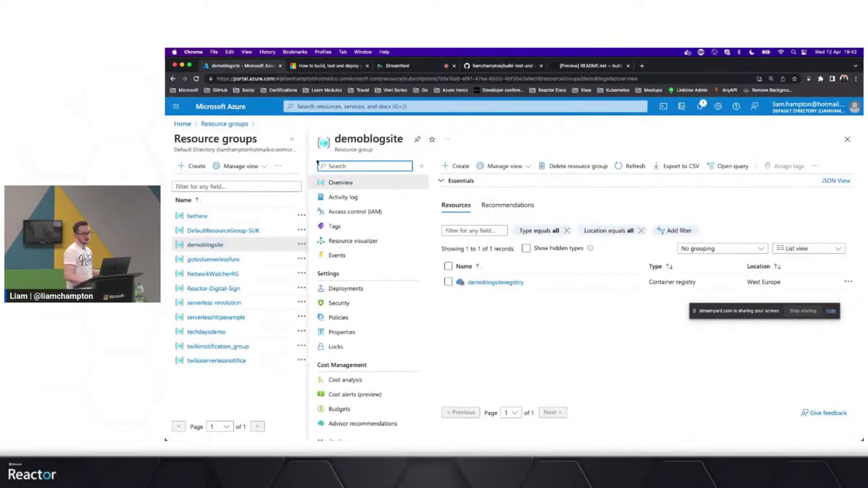
{"action": "left_click", "coordinate": [496, 283]}
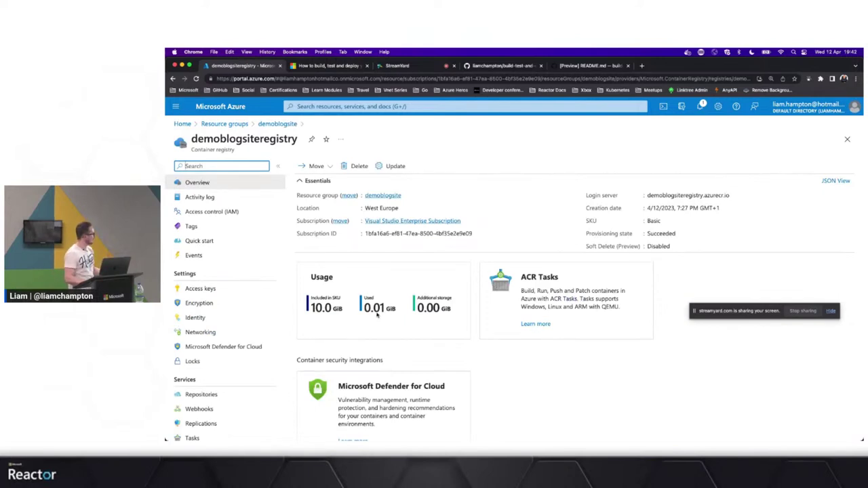
{"action": "left_click", "coordinate": [211, 397]}
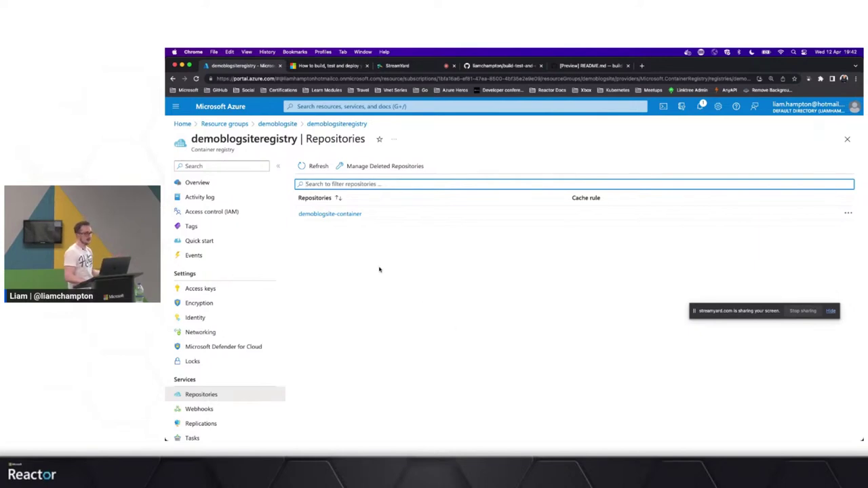
{"action": "left_click", "coordinate": [333, 215]}
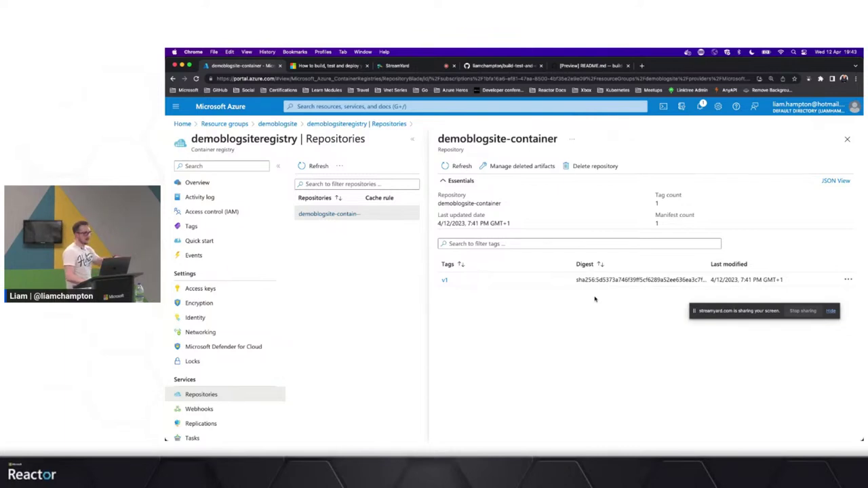
{"action": "left_click", "coordinate": [445, 282]}
{"action": "scroll", "coordinate": [547, 325], "scroll_direction": "down", "scroll_amount": 2}
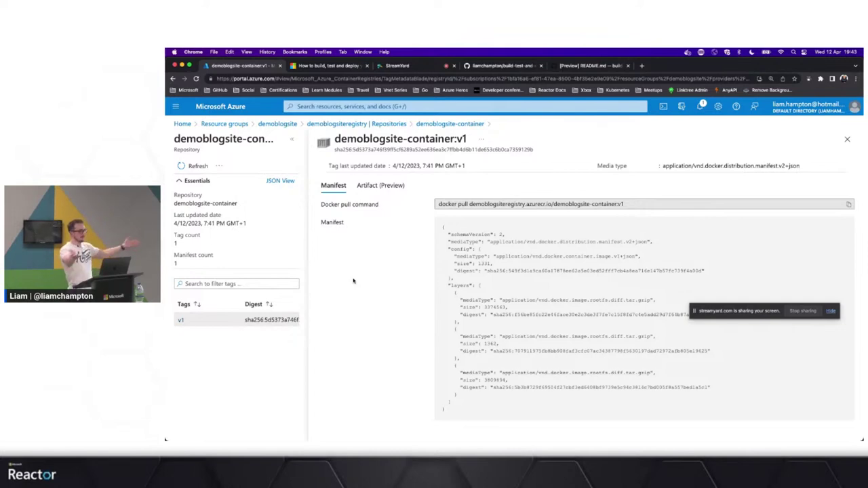
Step: Copy from the notes and run "az appservice plan create --name demoblogsiteAppServicePlan --resource-group demoblogsite --sku B1 --is-linux" in the Codespaces terminal, and review its output
{"action": "key", "text": "ctrl+Right"}
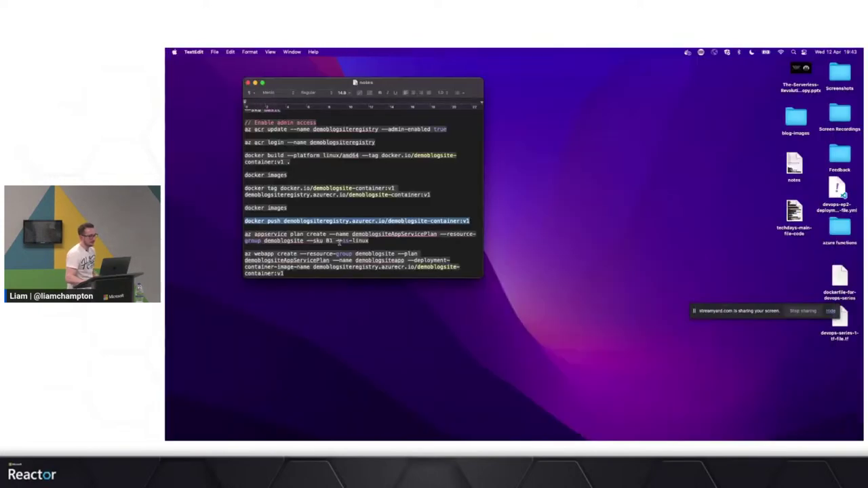
{"action": "left_click_drag", "start_coordinate": [377, 241], "coordinate": [245, 235]}
{"action": "key", "text": "ctrl+Left"}
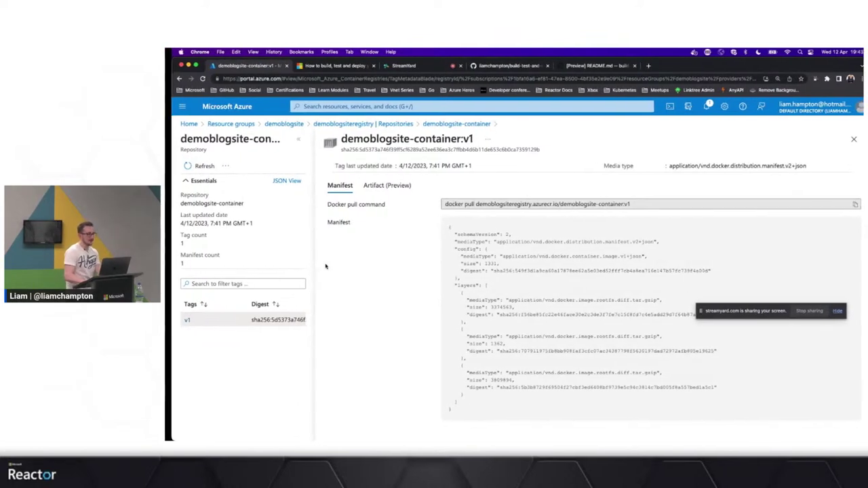
{"action": "left_click", "coordinate": [508, 66]}
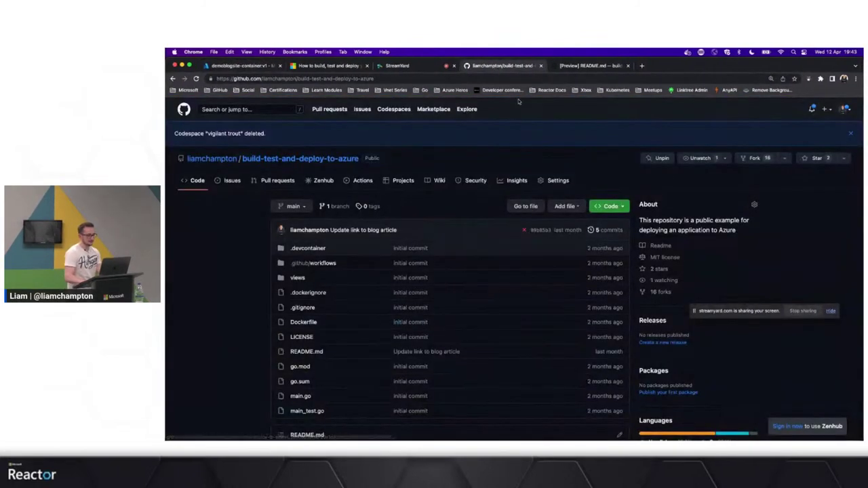
{"action": "key", "text": "ctrl+Tab"}
{"action": "type", "text": "demoblogsiteAppServicePlan --resource-group demoblogsite --sku B1 --is-linux"}
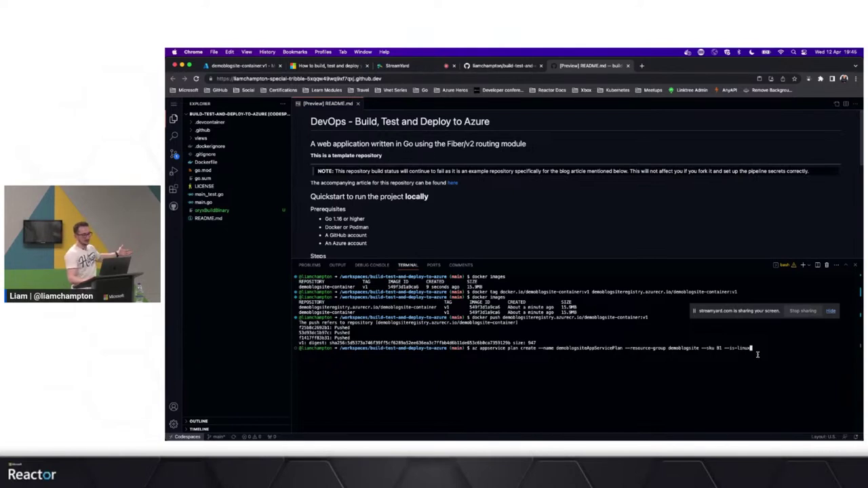
{"action": "key", "text": "Return"}
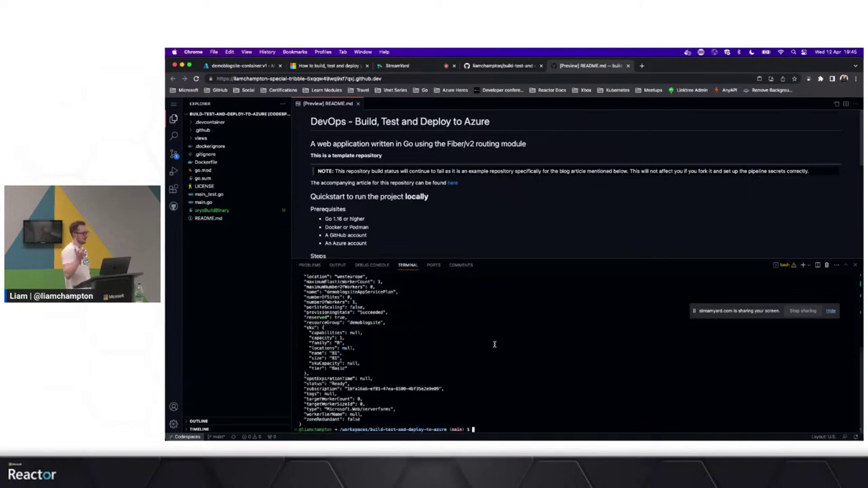
{"action": "scroll", "coordinate": [495, 345], "scroll_direction": "up", "scroll_amount": 5}
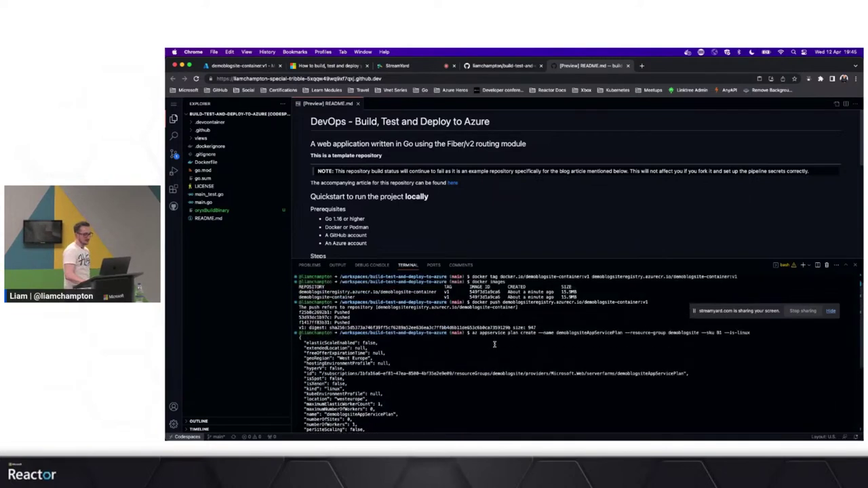
{"action": "scroll", "coordinate": [495, 344], "scroll_direction": "down", "scroll_amount": 2}
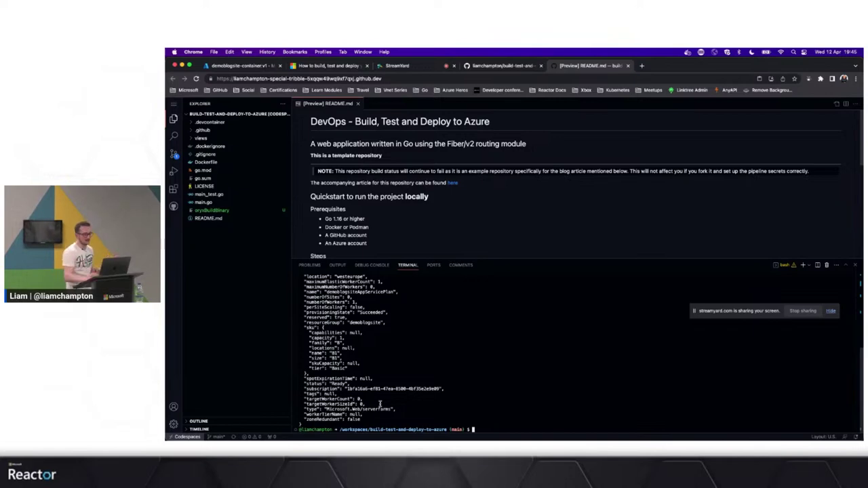
Step: Copy from the notes and run "az webapp create --resource-group demoblogsite --plan demoblogsiteAppServicePlan --name demoblogsiteapp --deployment-container-image-name demoblogsiteregistry.azurecr.io/demoblogsite-container:v1" in the Codespaces terminal
{"action": "key", "text": "ctrl+Right"}
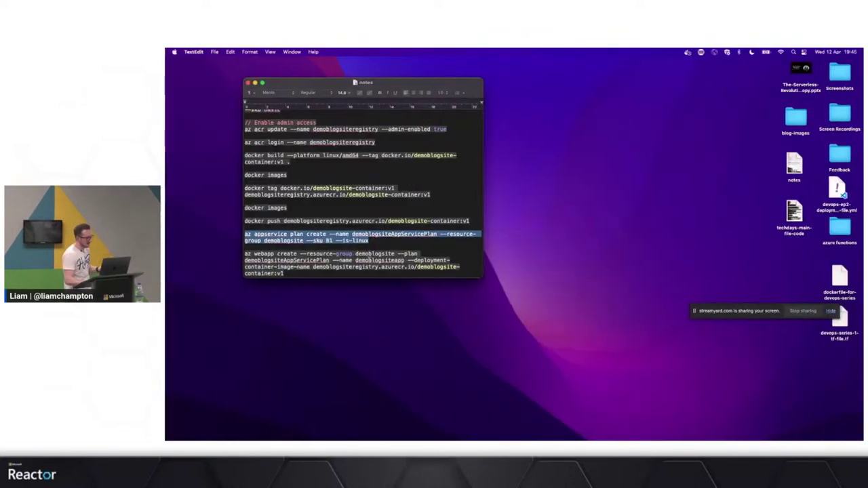
{"action": "scroll", "coordinate": [344, 273], "scroll_direction": "down", "scroll_amount": 2}
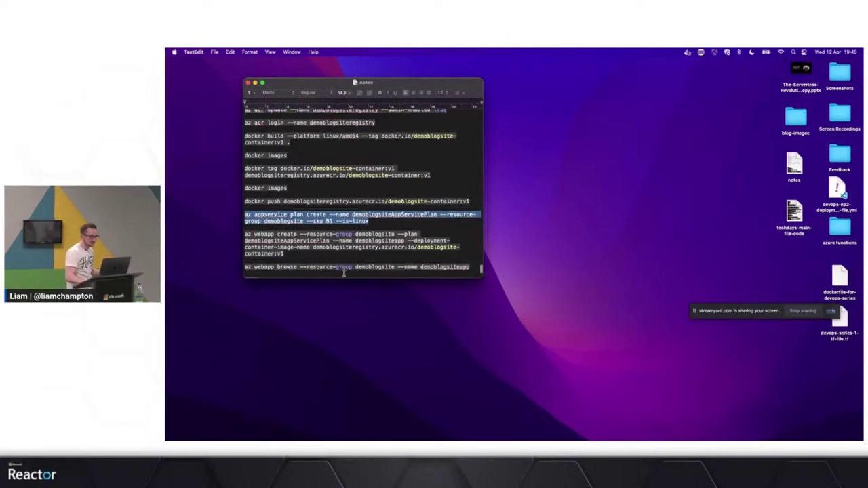
{"action": "left_click_drag", "start_coordinate": [291, 251], "coordinate": [246, 234]}
{"action": "key", "text": "super+c"}
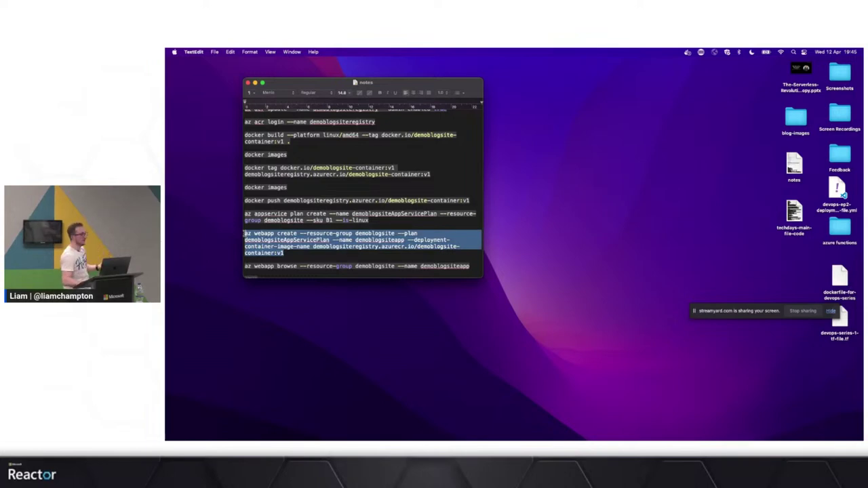
{"action": "key", "text": "ctrl+Left"}
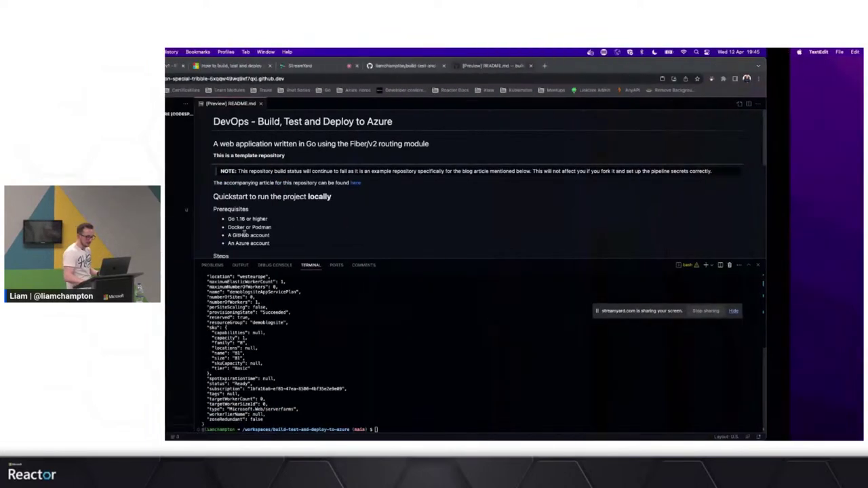
{"action": "key", "text": "super+v"}
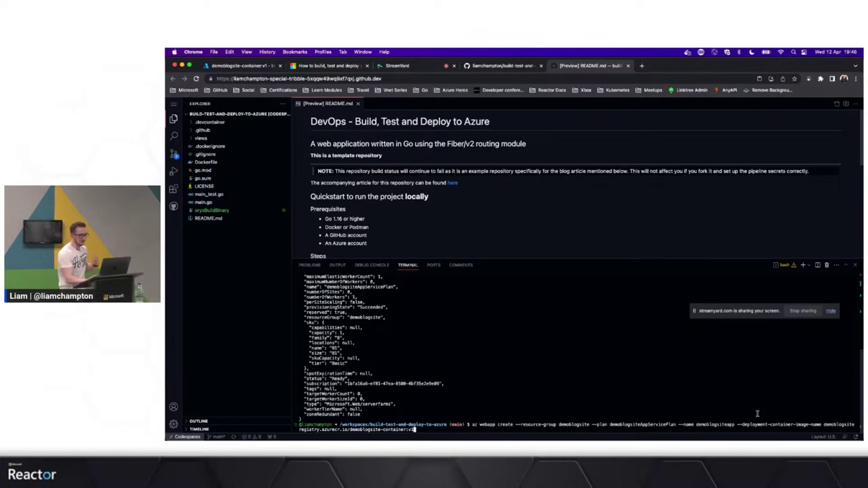
{"action": "key", "text": "Return"}
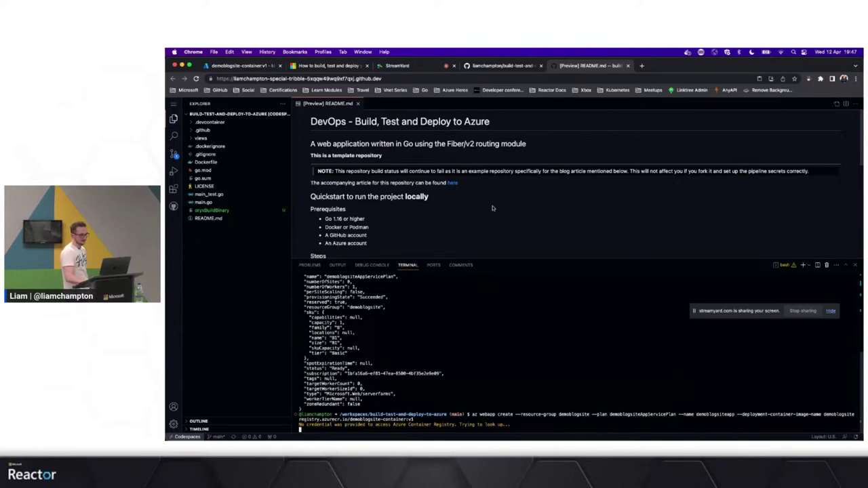
Step: Read the blog article's steps for deploying the application to Azure App Services, including the notes on errors and startup time
{"action": "left_click", "coordinate": [329, 65]}
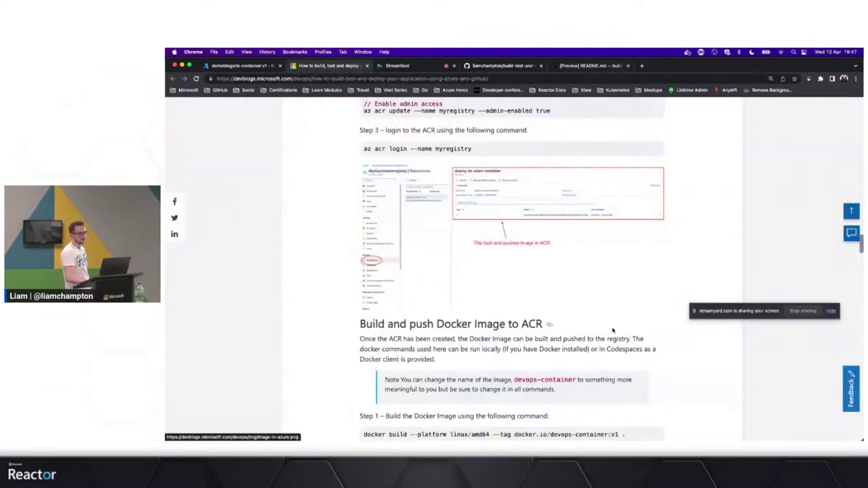
{"action": "scroll", "coordinate": [543, 278], "scroll_direction": "down", "scroll_amount": 8}
{"action": "scroll", "coordinate": [613, 331], "scroll_direction": "down", "scroll_amount": 4}
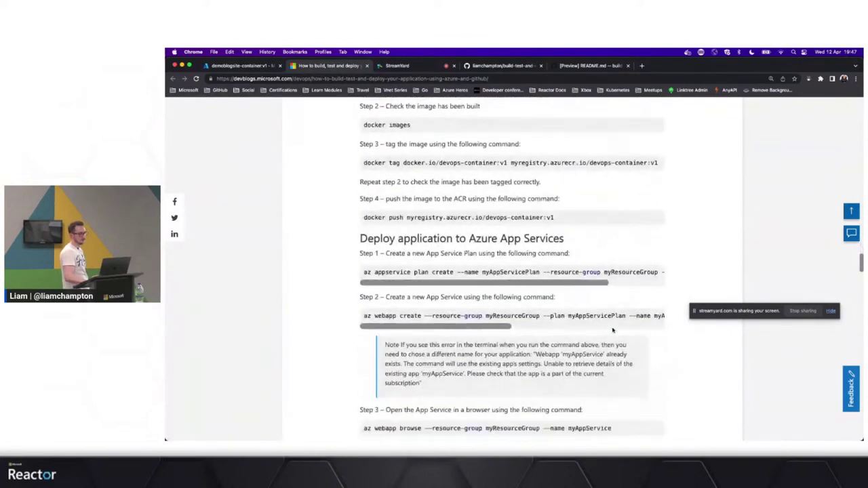
{"action": "scroll", "coordinate": [657, 335], "scroll_direction": "down", "scroll_amount": 3}
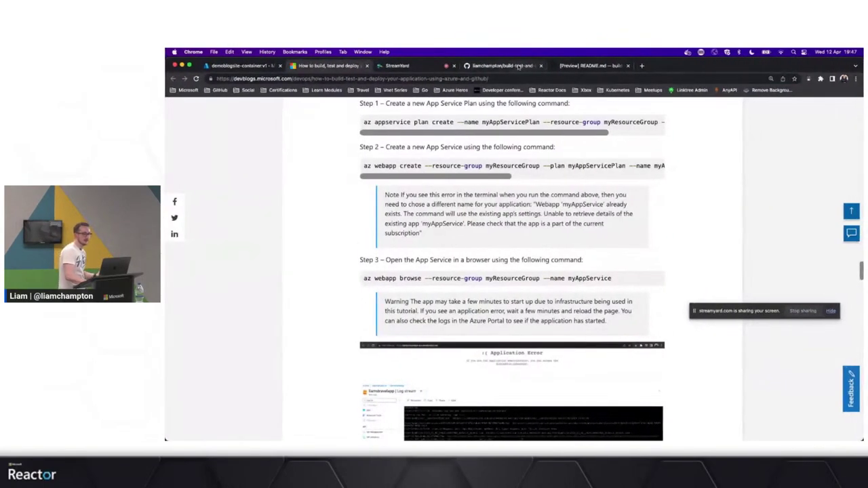
Step: Review the JSON output of the web app creation in the Codespaces terminal
{"action": "left_click", "coordinate": [575, 66]}
{"action": "scroll", "coordinate": [483, 354], "scroll_direction": "up", "scroll_amount": 10}
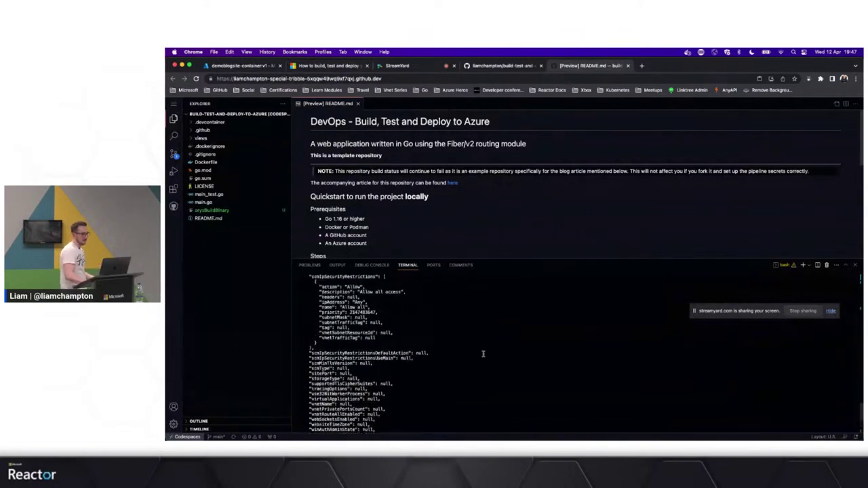
{"action": "scroll", "coordinate": [483, 354], "scroll_direction": "up", "scroll_amount": 8}
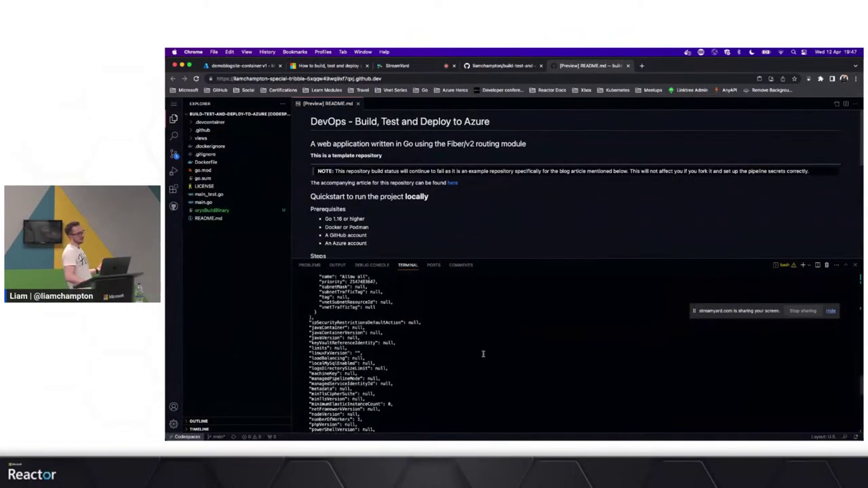
{"action": "scroll", "coordinate": [483, 353], "scroll_direction": "up", "scroll_amount": 10}
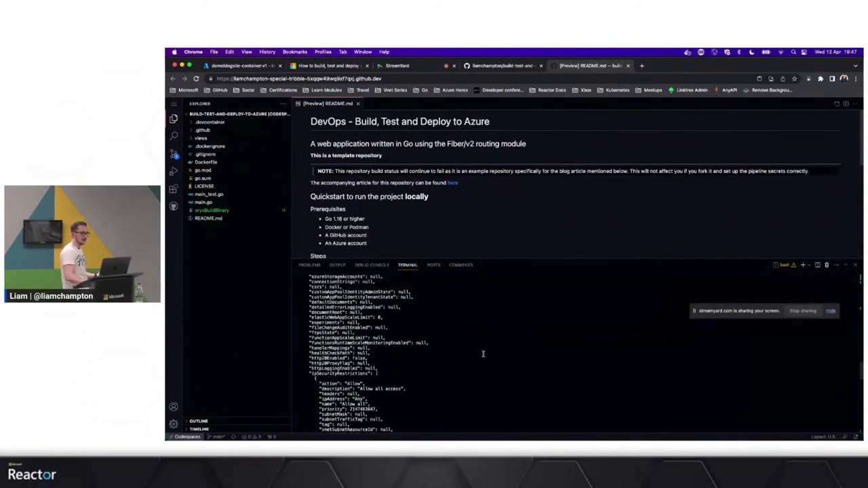
{"action": "scroll", "coordinate": [483, 354], "scroll_direction": "up", "scroll_amount": 8}
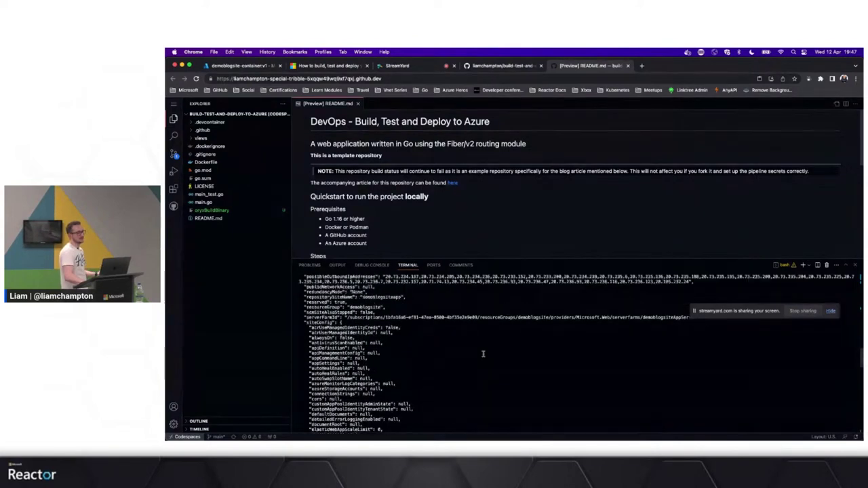
{"action": "scroll", "coordinate": [483, 353], "scroll_direction": "up", "scroll_amount": 8}
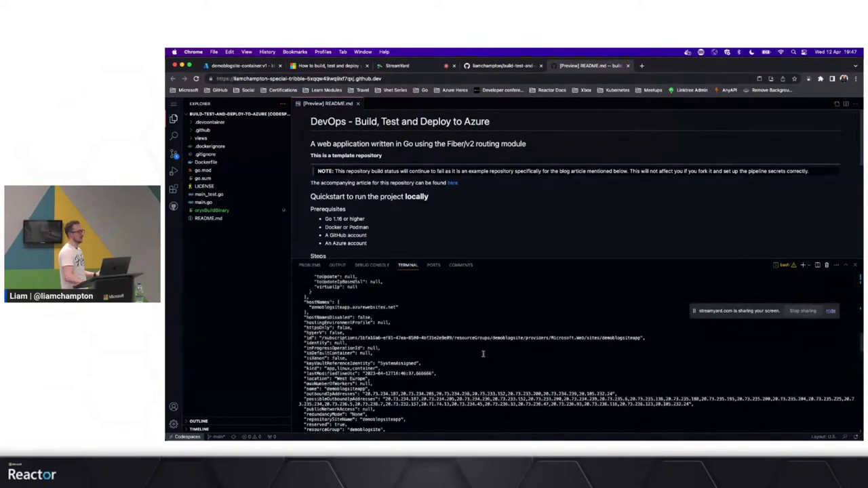
{"action": "scroll", "coordinate": [484, 353], "scroll_direction": "up", "scroll_amount": 1}
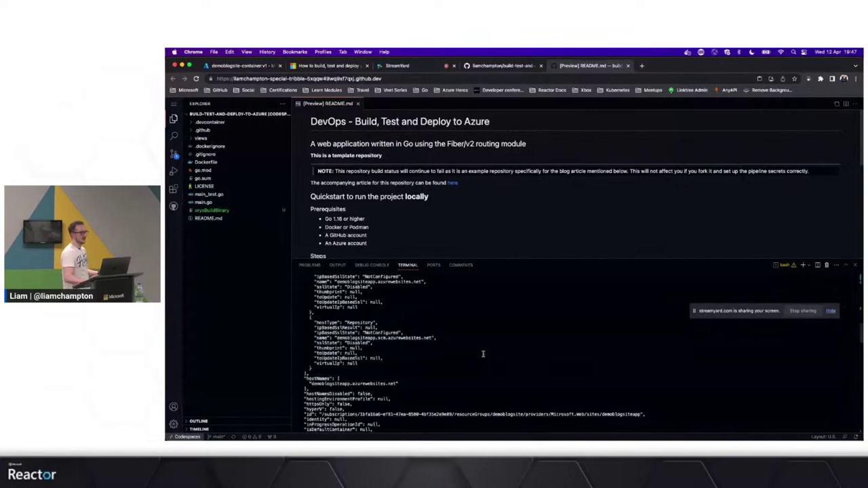
{"action": "scroll", "coordinate": [483, 353], "scroll_direction": "down", "scroll_amount": 15}
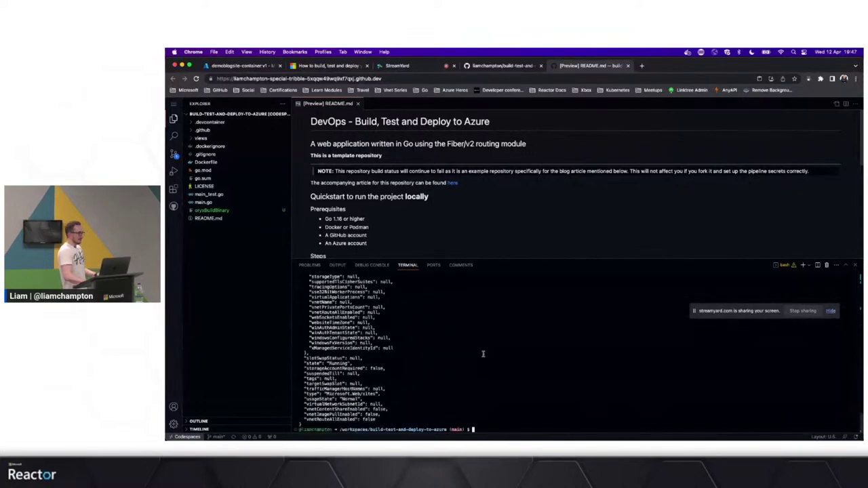
Step: Switch to the Azure portal and open the demoblogsiteapp web app's overview from the App Services list
{"action": "left_click", "coordinate": [262, 68]}
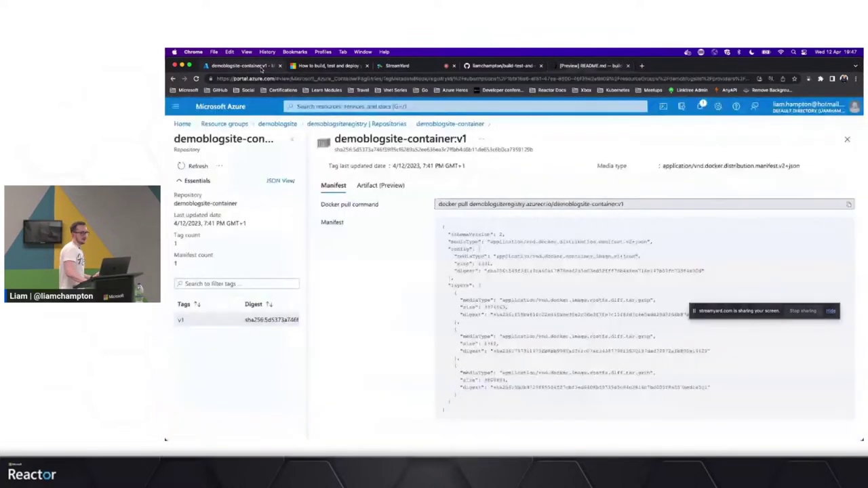
{"action": "left_click", "coordinate": [236, 108]}
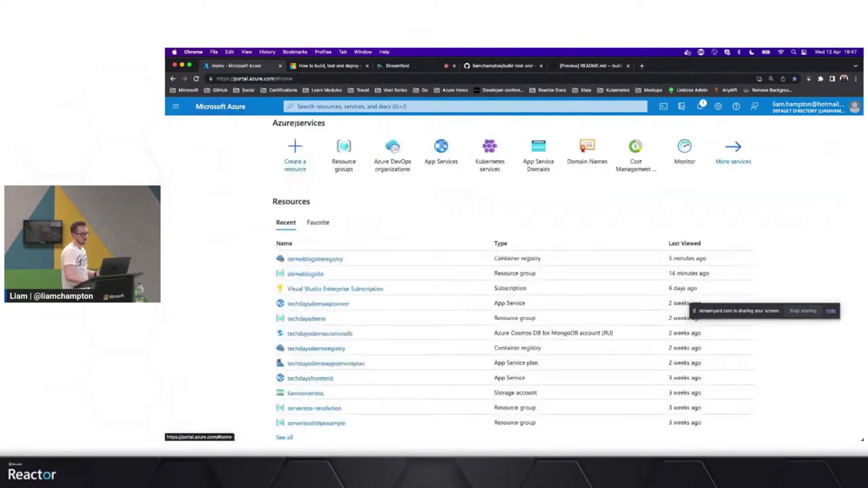
{"action": "left_click", "coordinate": [441, 162]}
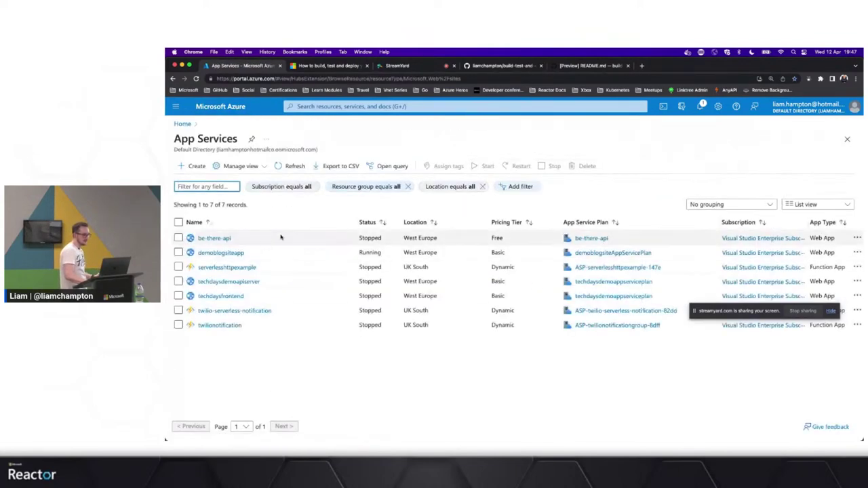
{"action": "left_click", "coordinate": [232, 253]}
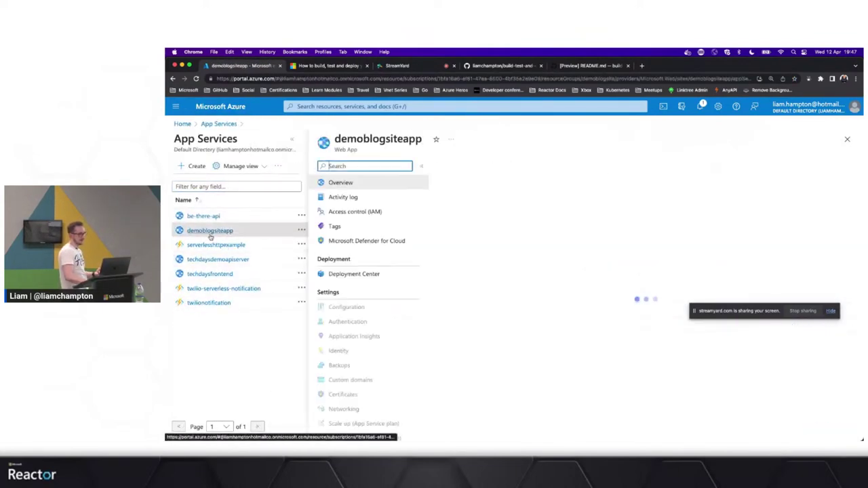
{"action": "left_click", "coordinate": [294, 140]}
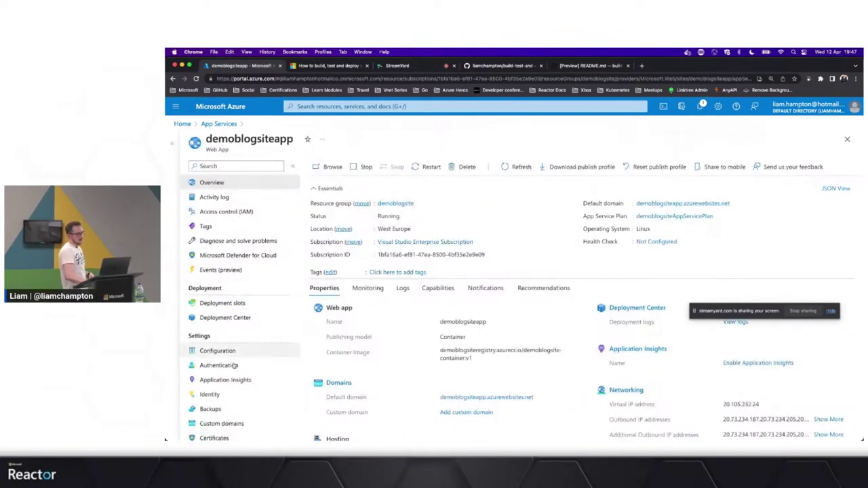
Step: Look at the log stream option on the demoblogsiteapp overview and review the web app's application settings under Configuration
{"action": "scroll", "coordinate": [234, 356], "scroll_direction": "down", "scroll_amount": 3}
{"action": "left_click", "coordinate": [244, 275]}
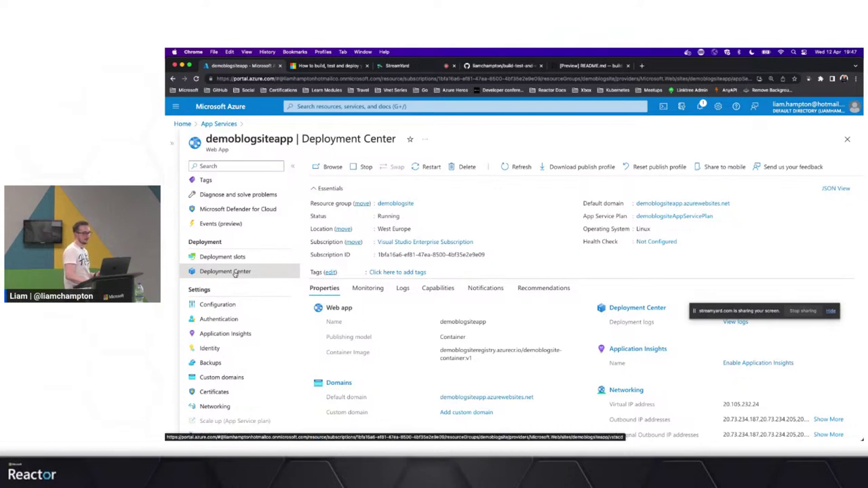
{"action": "scroll", "coordinate": [235, 273], "scroll_direction": "down", "scroll_amount": 1}
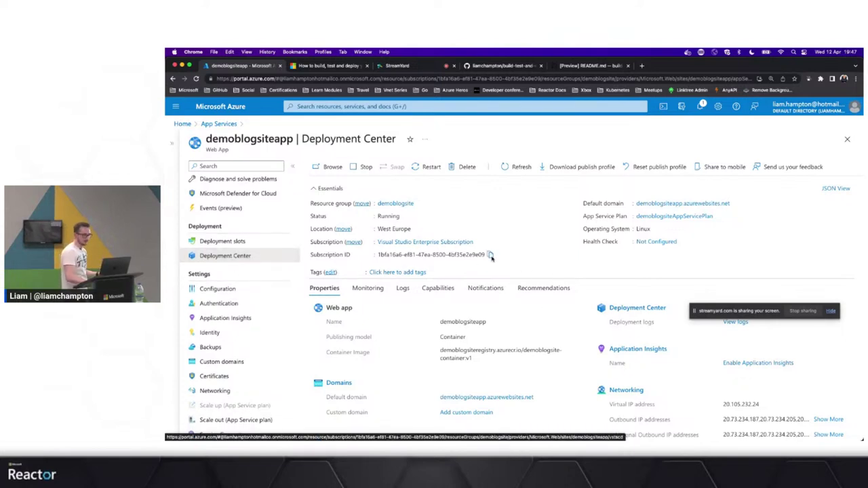
{"action": "left_click", "coordinate": [403, 288]}
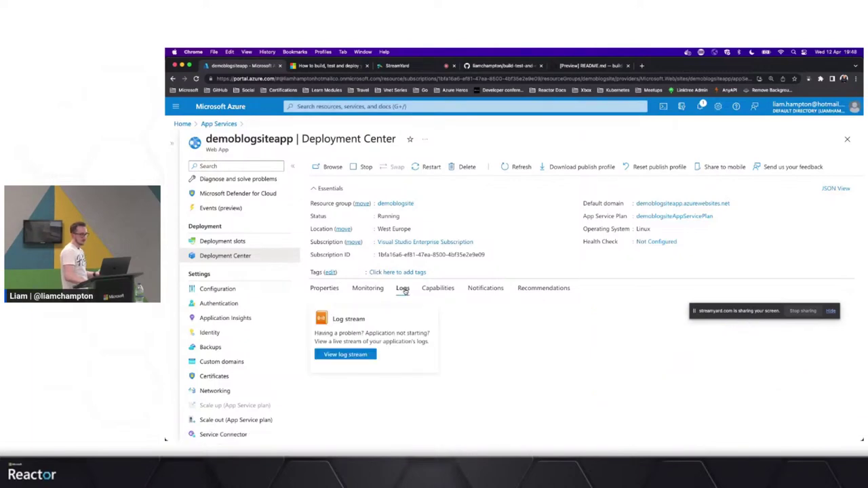
{"action": "left_click", "coordinate": [230, 286]}
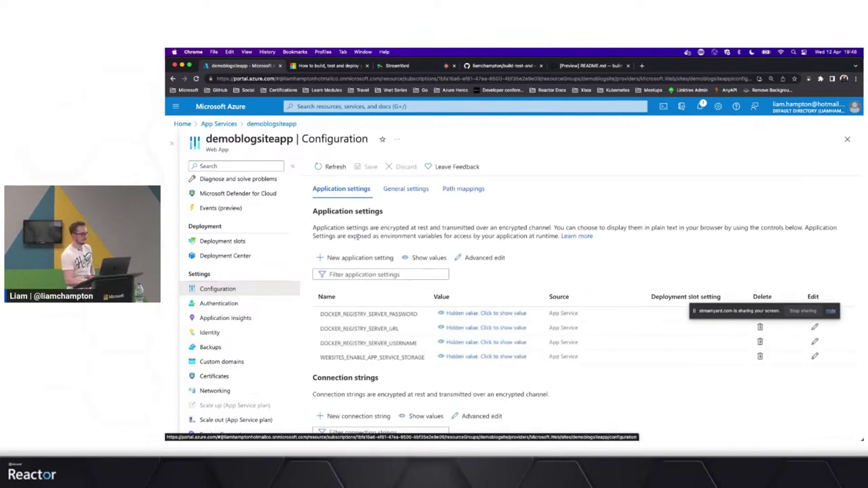
{"action": "scroll", "coordinate": [359, 236], "scroll_direction": "down", "scroll_amount": 1}
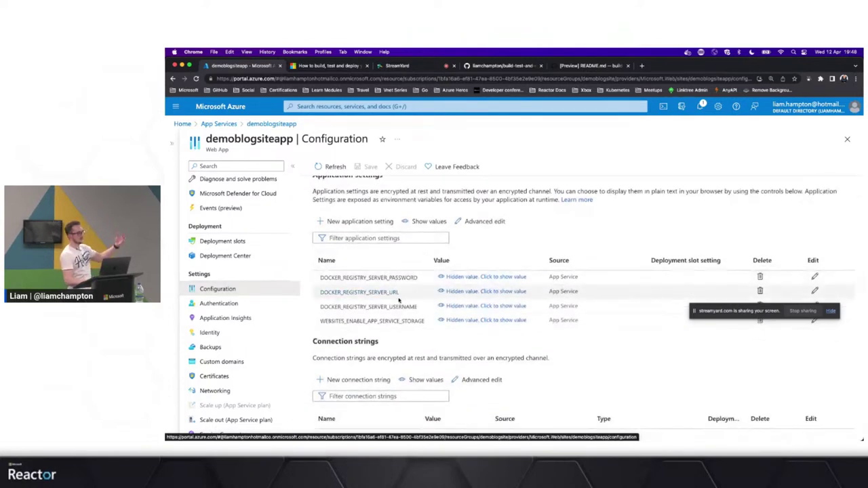
Step: Review the web app's Deployment Center source and registry settings, and check the container provisioning logs
{"action": "left_click", "coordinate": [399, 286]}
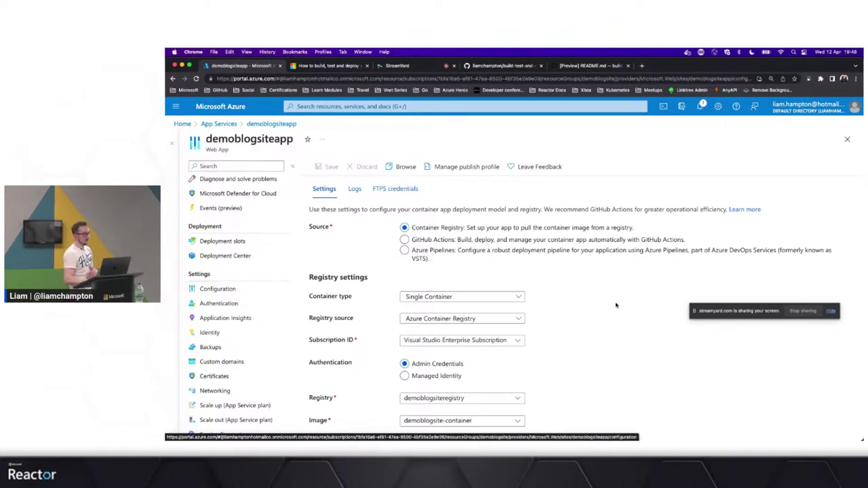
{"action": "scroll", "coordinate": [616, 305], "scroll_direction": "down", "scroll_amount": 2}
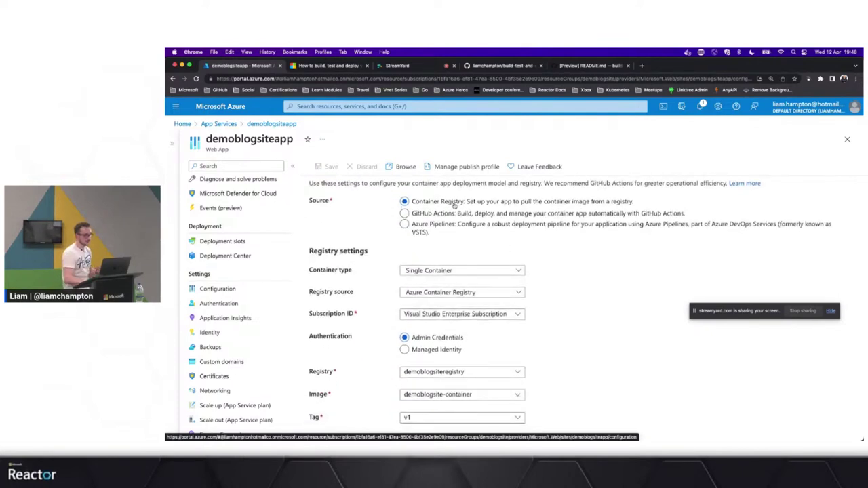
{"action": "scroll", "coordinate": [596, 318], "scroll_direction": "down", "scroll_amount": 3}
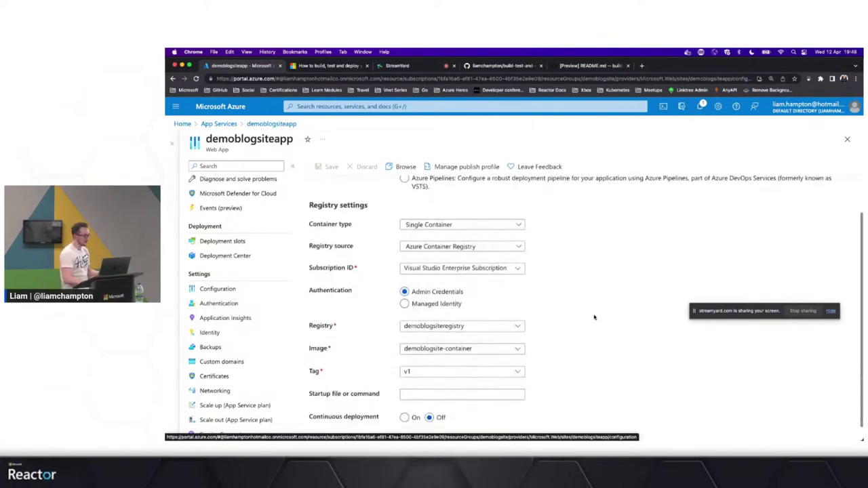
{"action": "scroll", "coordinate": [594, 317], "scroll_direction": "down", "scroll_amount": 1}
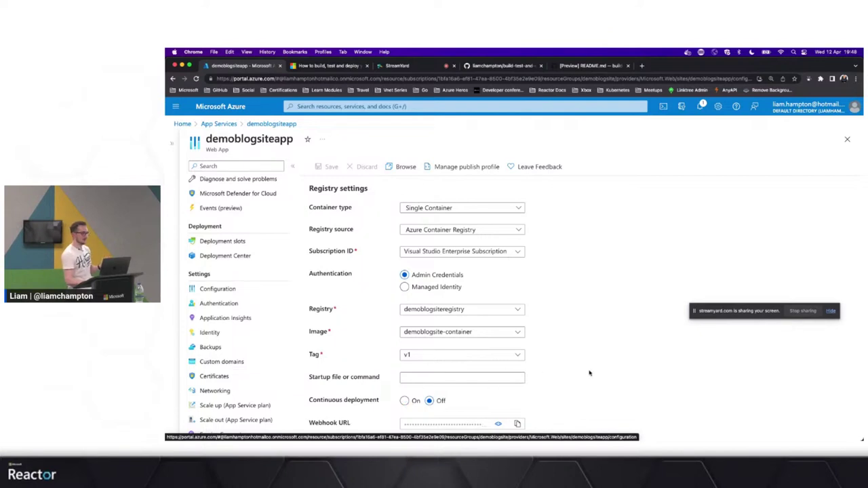
{"action": "scroll", "coordinate": [590, 373], "scroll_direction": "up", "scroll_amount": 3}
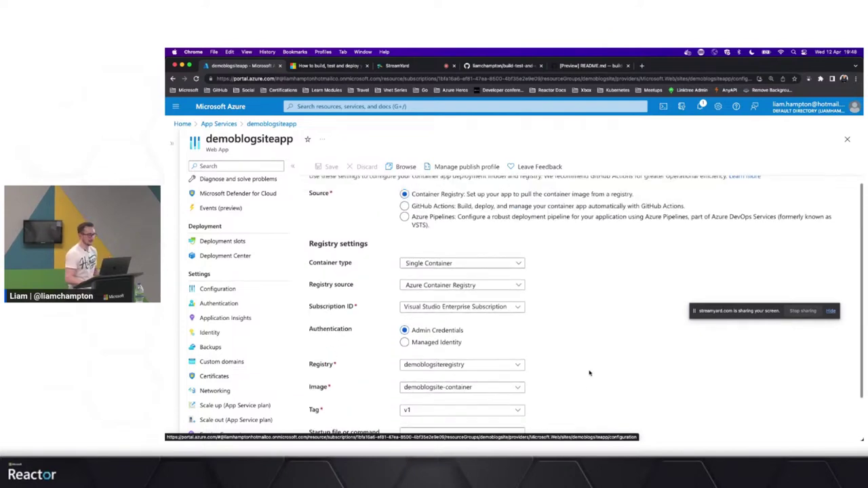
{"action": "left_click", "coordinate": [355, 189]}
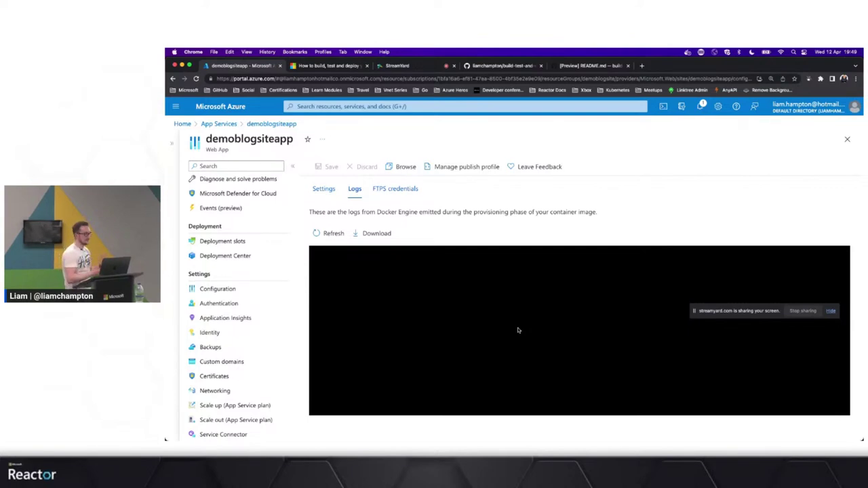
{"action": "left_click", "coordinate": [333, 194]}
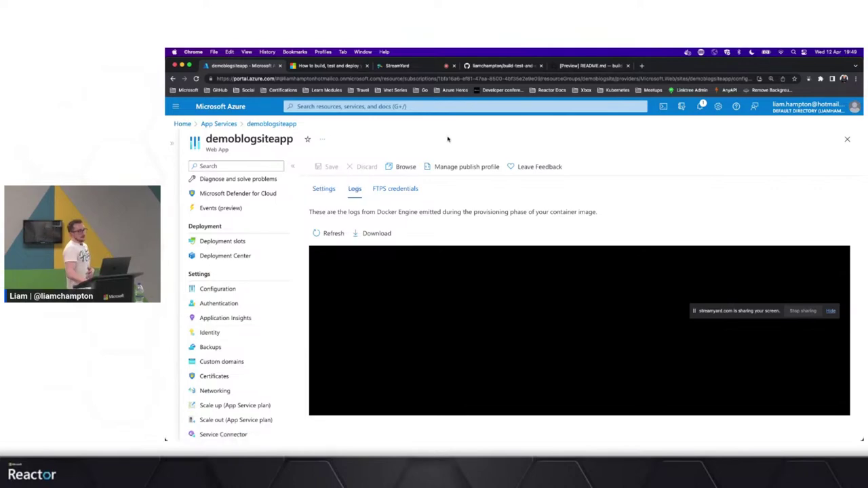
Step: Copy the command "az webapp browse --resource-group demoblogsite --name demoblogsiteapp" from the notes and return to the browser
{"action": "key", "text": "ctrl+Right"}
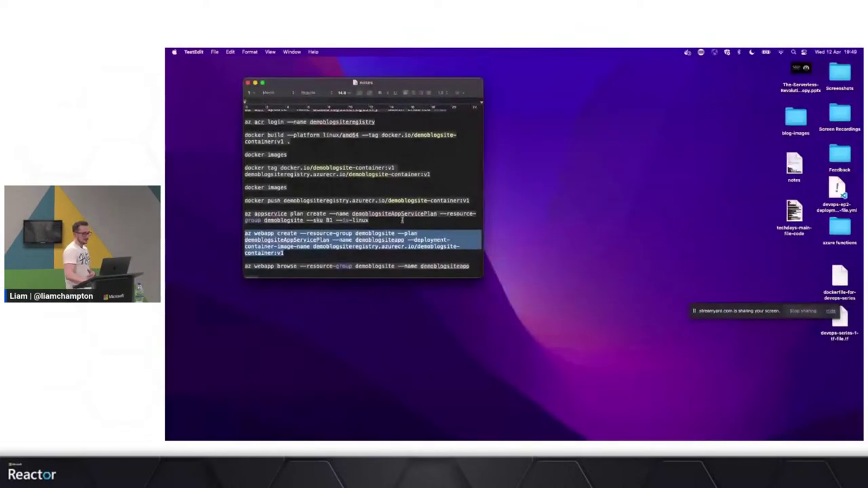
{"action": "left_click", "coordinate": [373, 270]}
{"action": "left_click_drag", "start_coordinate": [472, 266], "coordinate": [241, 266]}
{"action": "key", "text": "super+c"}
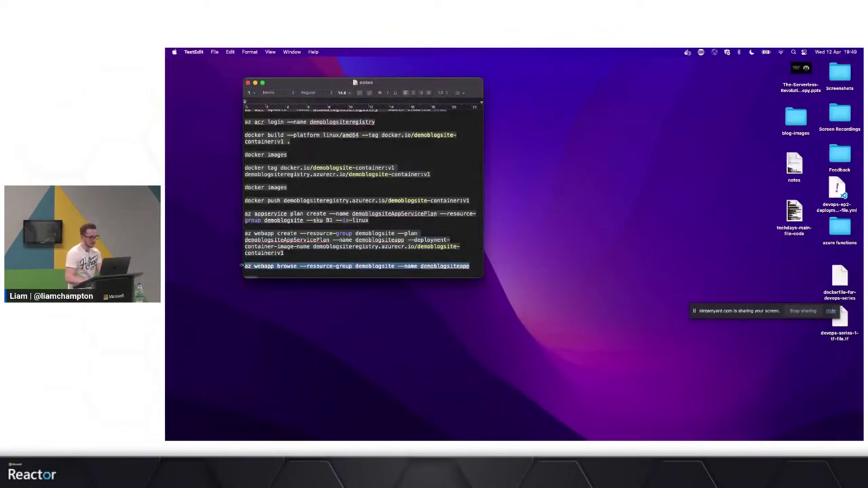
{"action": "key", "text": "ctrl+Left"}
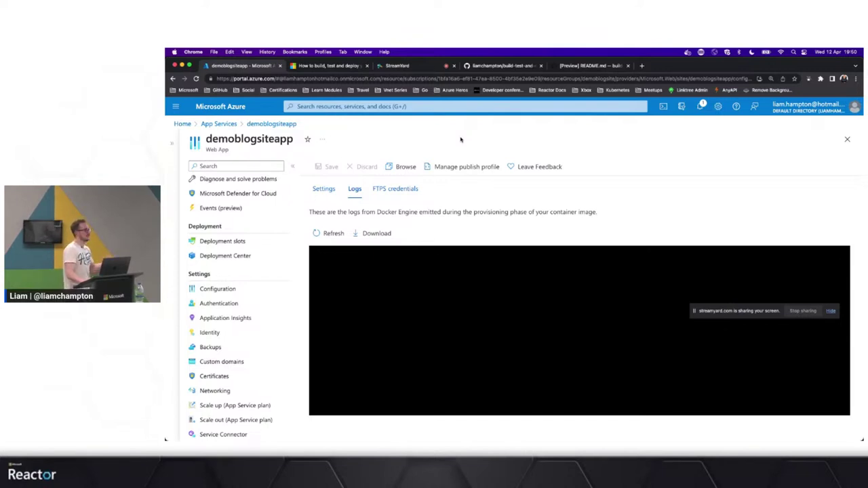
Step: Clear the Codespaces terminal, run the copied "az webapp browse" command, and allow the external demoblogsiteapp website to open
{"action": "scroll", "coordinate": [230, 219], "scroll_direction": "up", "scroll_amount": 3}
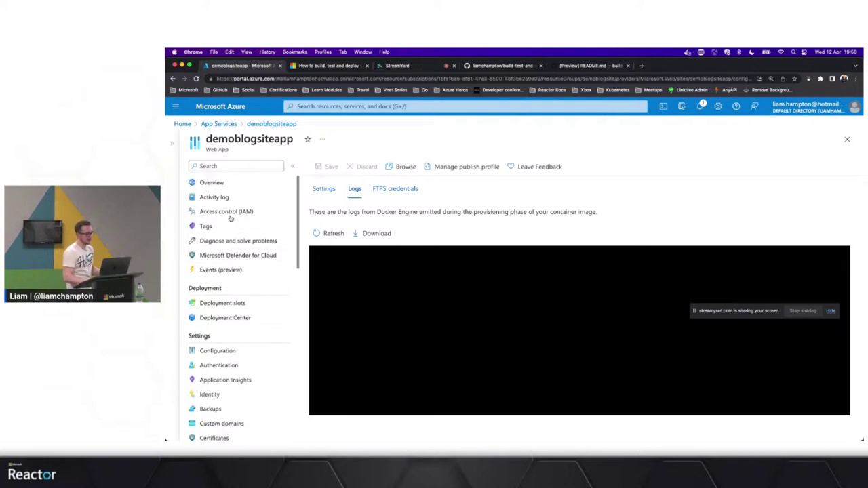
{"action": "left_click", "coordinate": [212, 182]}
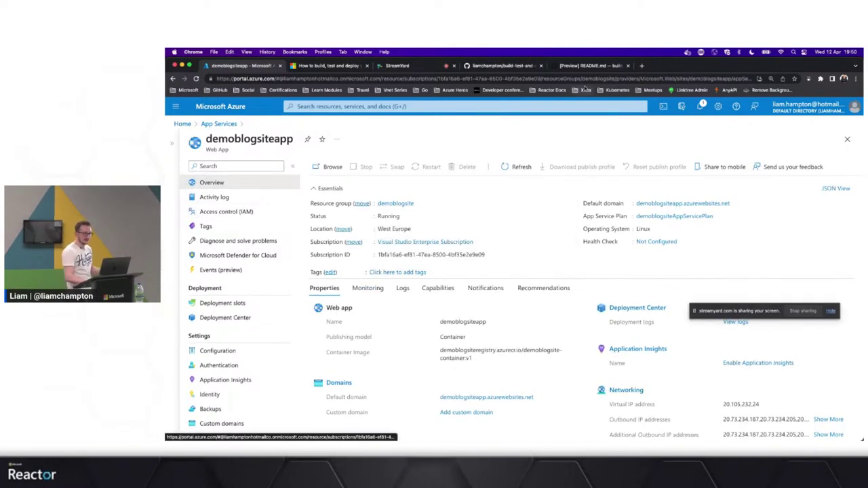
{"action": "left_click", "coordinate": [588, 66]}
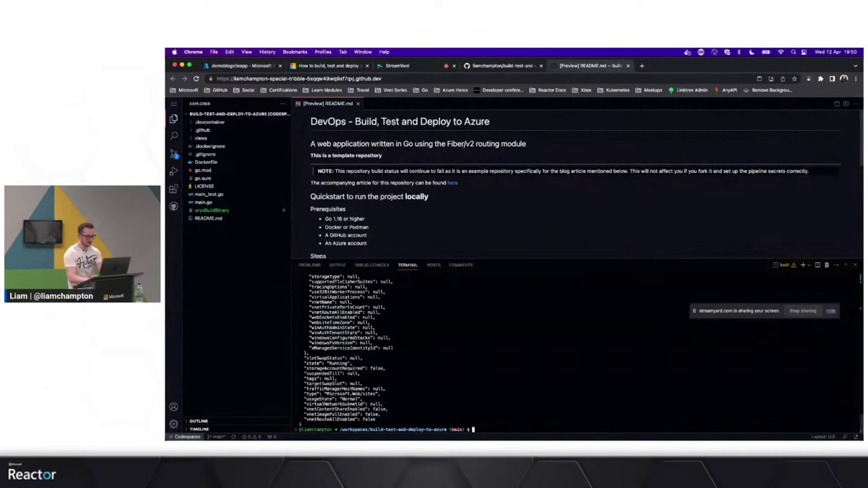
{"action": "type", "text": "clear"}
{"action": "key", "text": "Return"}
{"action": "key", "text": "super+v"}
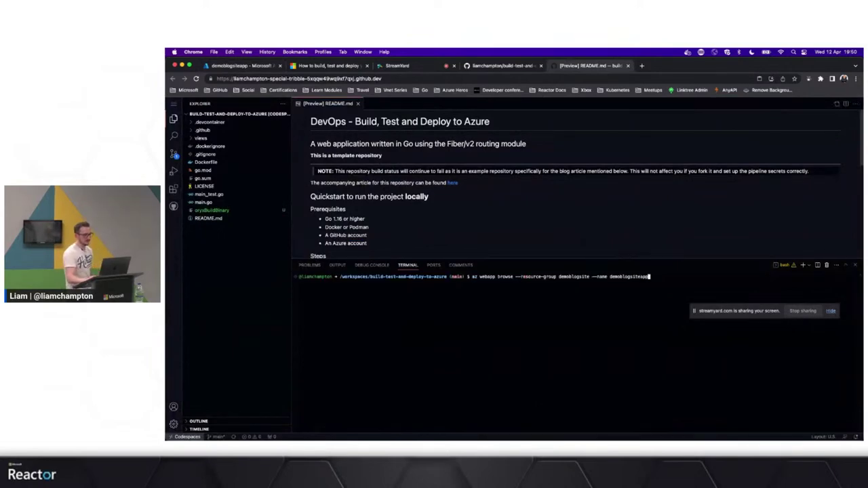
{"action": "key", "text": "Return"}
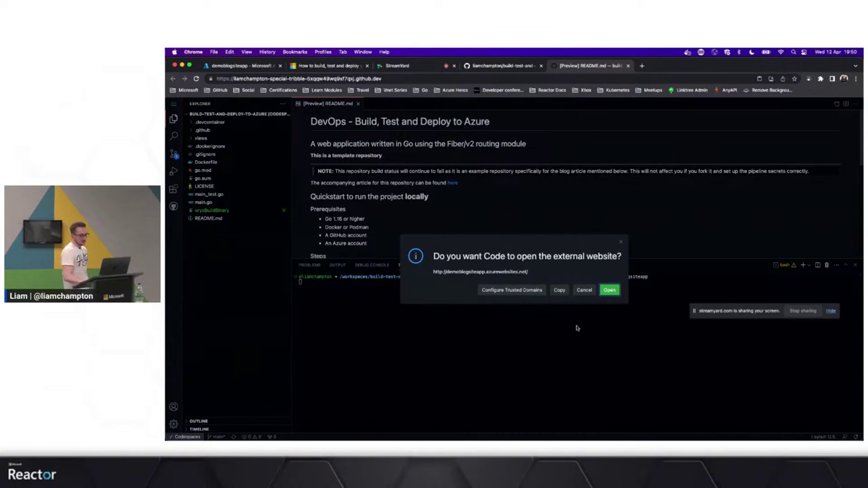
{"action": "left_click", "coordinate": [610, 292]}
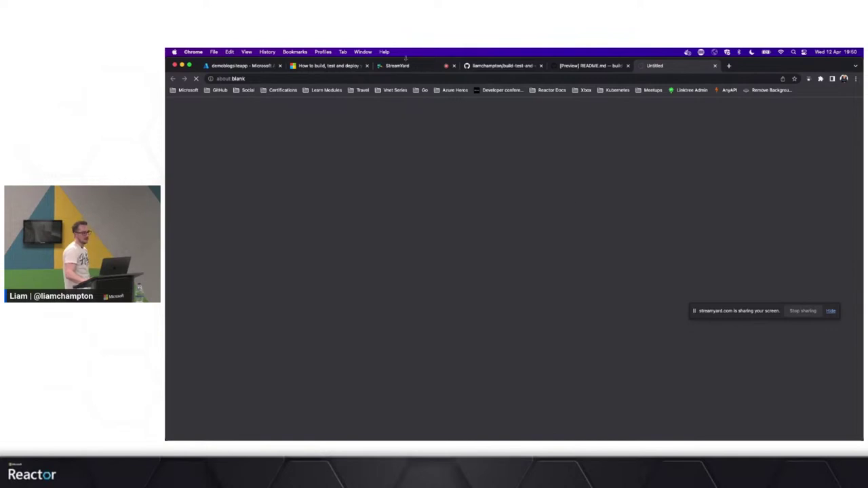
Step: Read the blog article's Step 3 on opening the App Service, including the startup warning and the log stream screenshot
{"action": "left_click", "coordinate": [331, 69]}
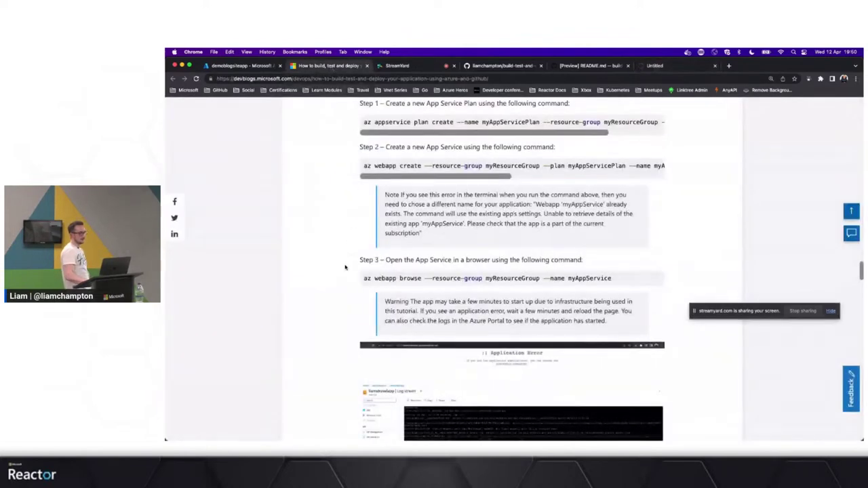
{"action": "scroll", "coordinate": [340, 299], "scroll_direction": "down", "scroll_amount": 2}
{"action": "scroll", "coordinate": [340, 306], "scroll_direction": "down", "scroll_amount": 3}
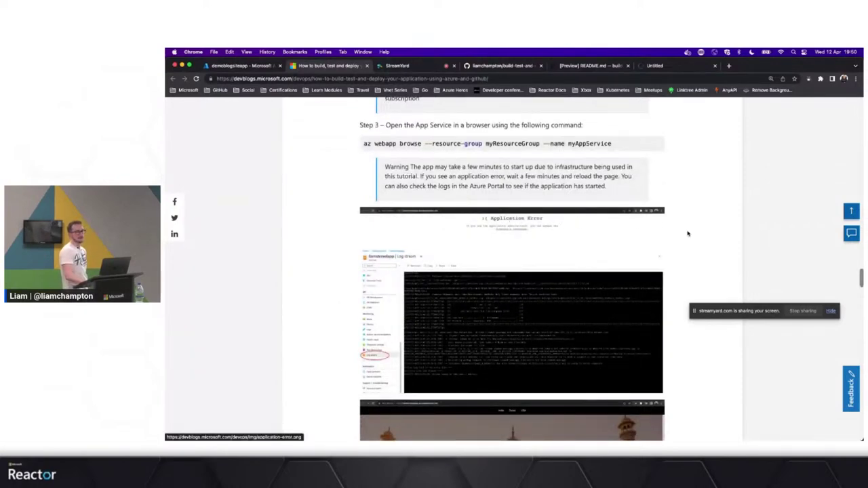
{"action": "scroll", "coordinate": [746, 235], "scroll_direction": "down", "scroll_amount": 1}
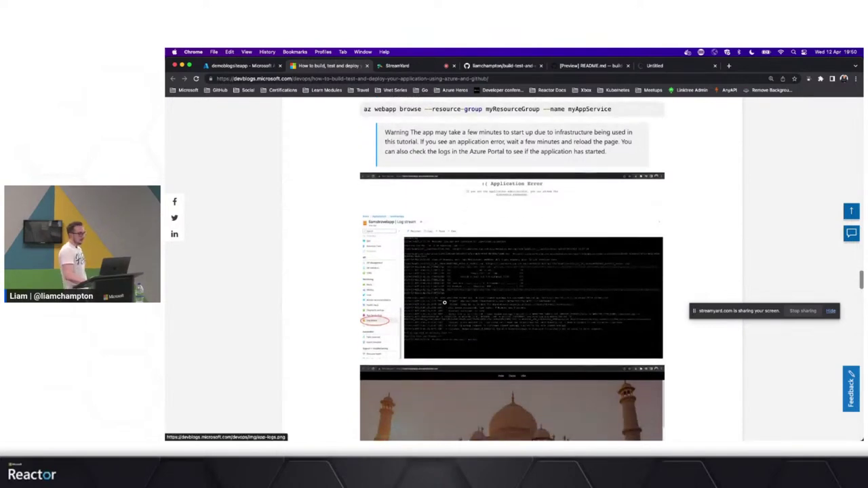
Step: Open demoblogsiteapp's log stream in the Azure portal, read the startup output, and move the screen-sharing bar off the log lines
{"action": "key", "text": "super+1"}
{"action": "scroll", "coordinate": [222, 389], "scroll_direction": "down", "scroll_amount": 3}
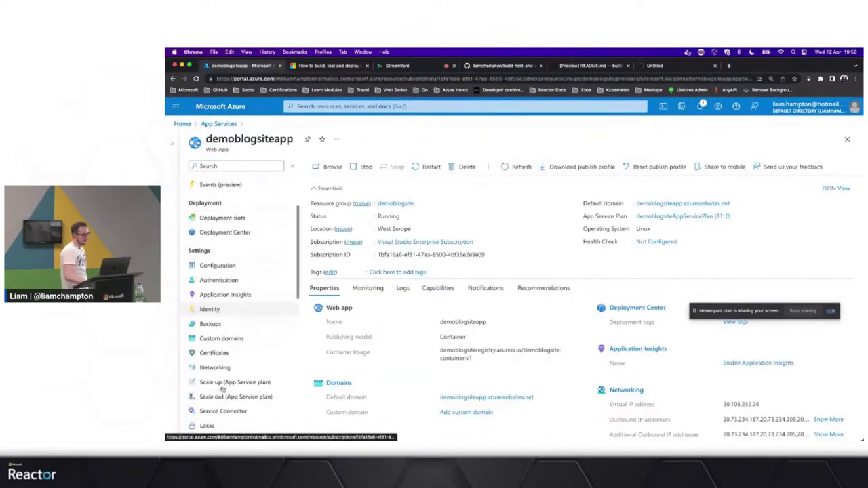
{"action": "scroll", "coordinate": [222, 389], "scroll_direction": "down", "scroll_amount": 7}
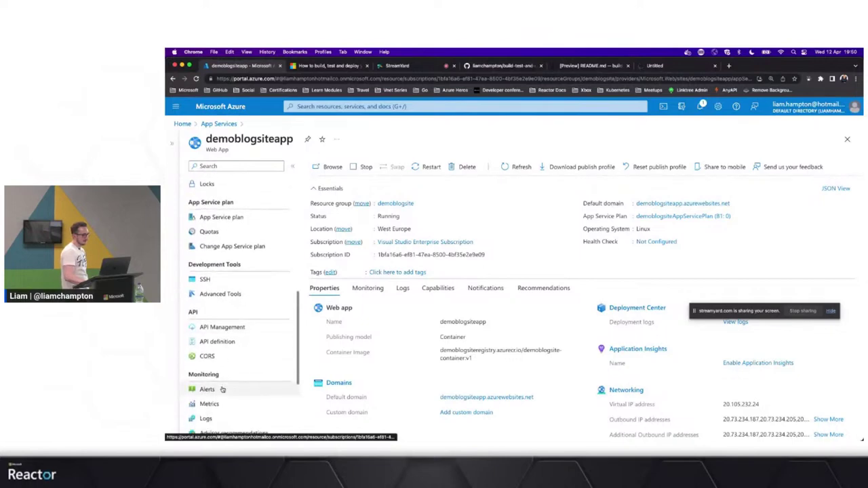
{"action": "scroll", "coordinate": [222, 388], "scroll_direction": "down", "scroll_amount": 4}
{"action": "left_click", "coordinate": [221, 378]}
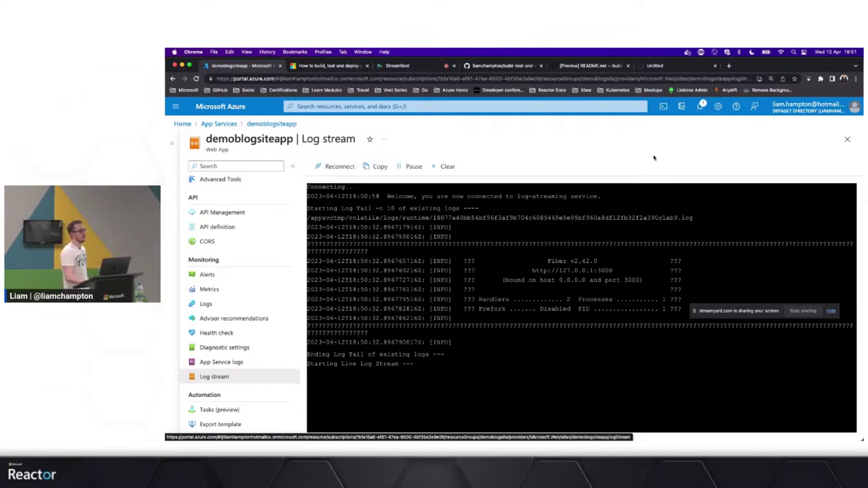
{"action": "left_click", "coordinate": [740, 315]}
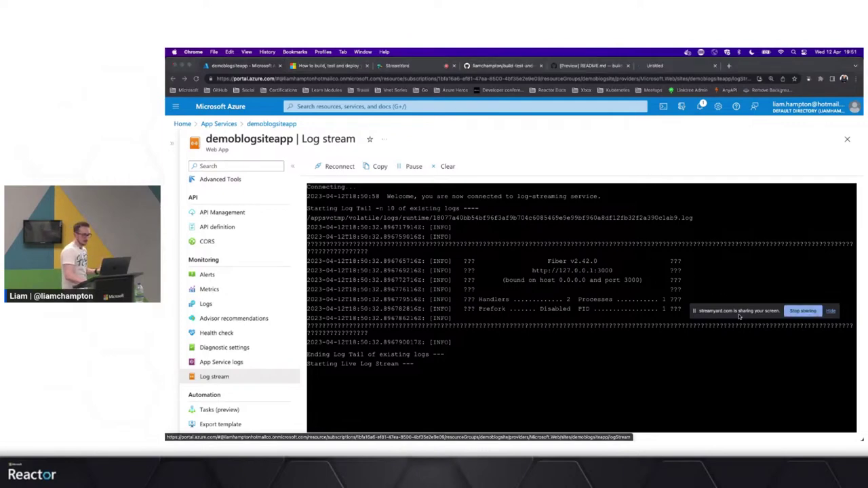
{"action": "left_click_drag", "start_coordinate": [740, 315], "coordinate": [737, 358]}
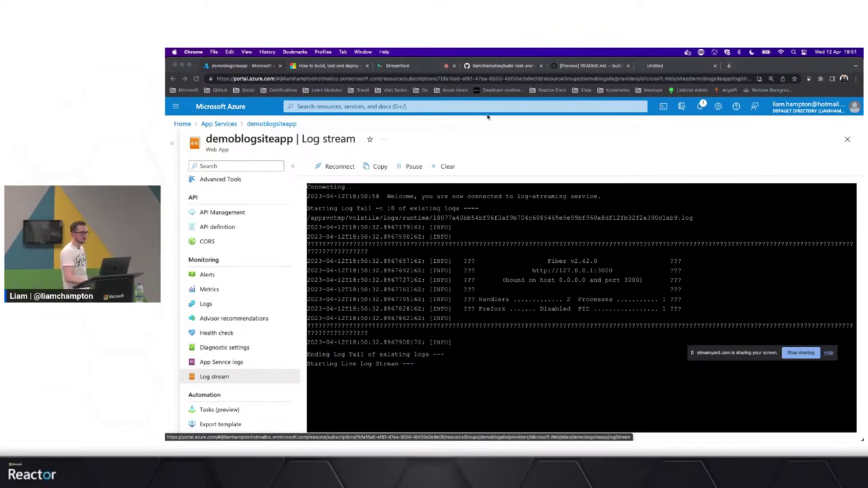
Step: Review the blog article's screenshot of the running travel blog and check whether the demoblogsiteapp website has loaded
{"action": "left_click", "coordinate": [350, 70]}
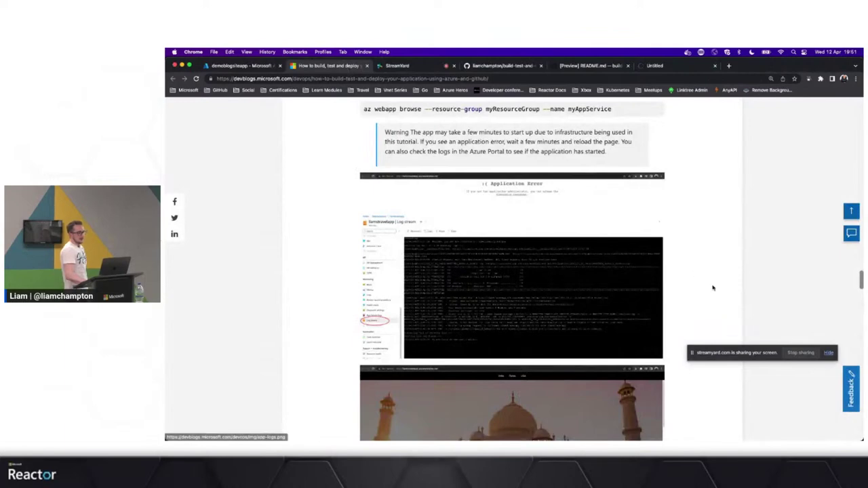
{"action": "scroll", "coordinate": [711, 287], "scroll_direction": "down", "scroll_amount": 3}
{"action": "scroll", "coordinate": [703, 293], "scroll_direction": "down", "scroll_amount": 1}
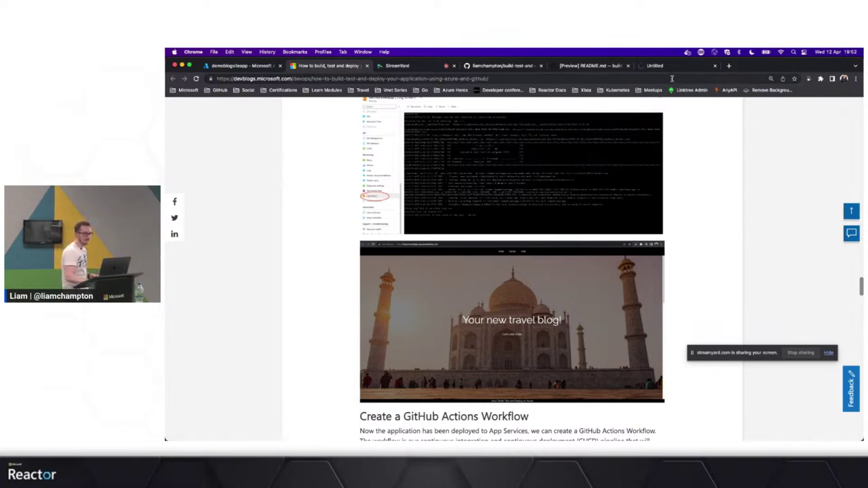
{"action": "left_click", "coordinate": [655, 66]}
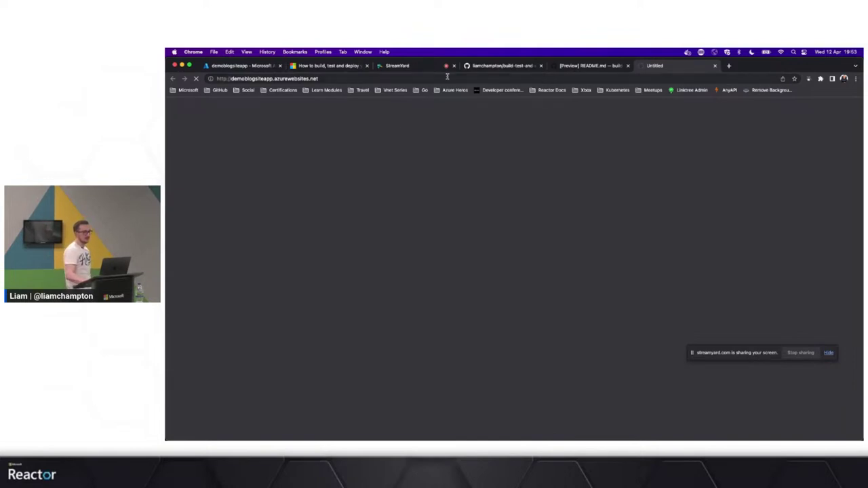
Step: Read the article's "Create a GitHub Actions Workflow" section, including the deployment.yml screenshot and the full workflow code
{"action": "left_click", "coordinate": [339, 65]}
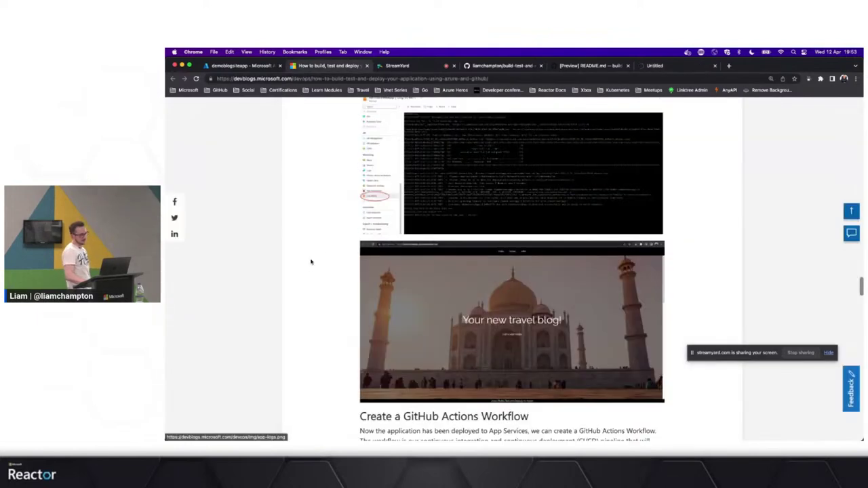
{"action": "scroll", "coordinate": [309, 266], "scroll_direction": "down", "scroll_amount": 3}
{"action": "scroll", "coordinate": [309, 266], "scroll_direction": "down", "scroll_amount": 5}
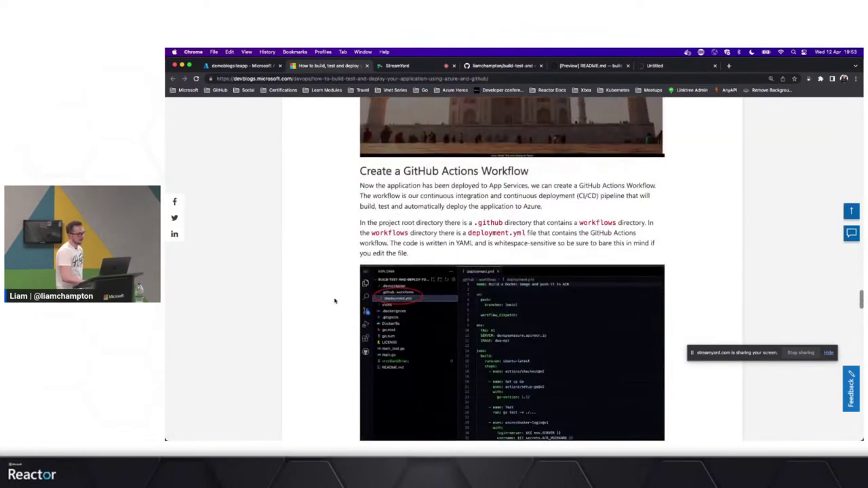
{"action": "scroll", "coordinate": [334, 301], "scroll_direction": "down", "scroll_amount": 2}
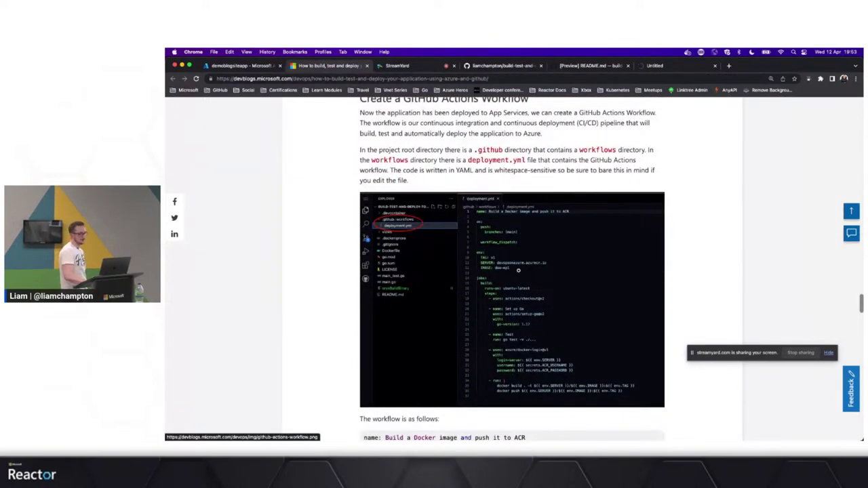
{"action": "scroll", "coordinate": [587, 354], "scroll_direction": "down", "scroll_amount": 1}
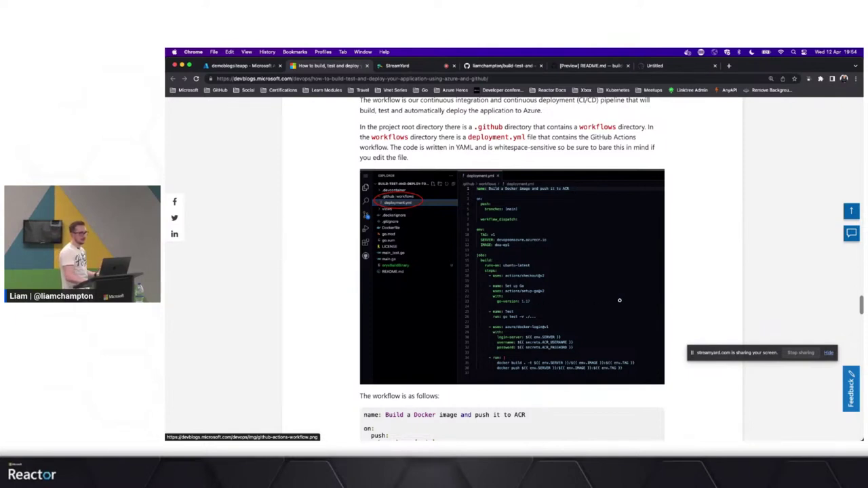
{"action": "scroll", "coordinate": [671, 270], "scroll_direction": "down", "scroll_amount": 2}
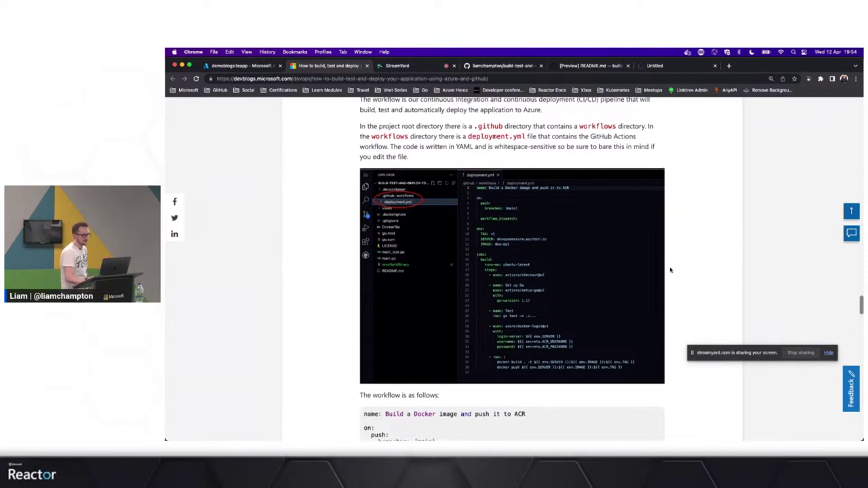
{"action": "scroll", "coordinate": [670, 270], "scroll_direction": "down", "scroll_amount": 10}
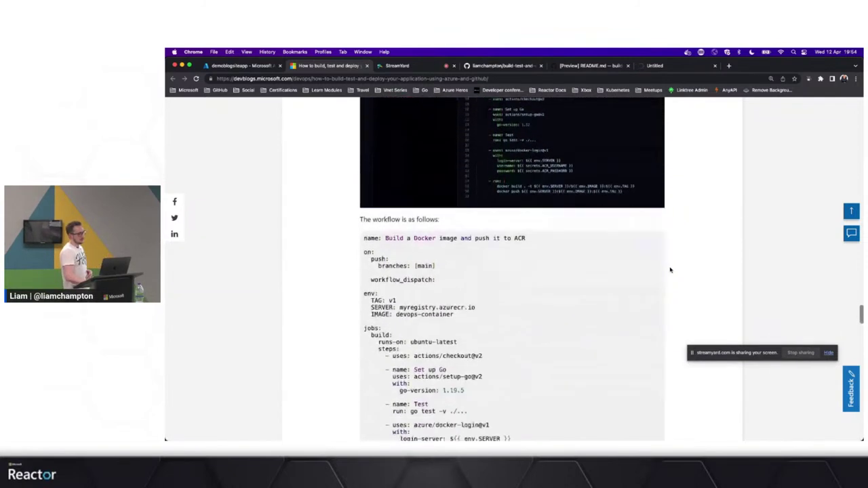
{"action": "scroll", "coordinate": [670, 270], "scroll_direction": "down", "scroll_amount": 3}
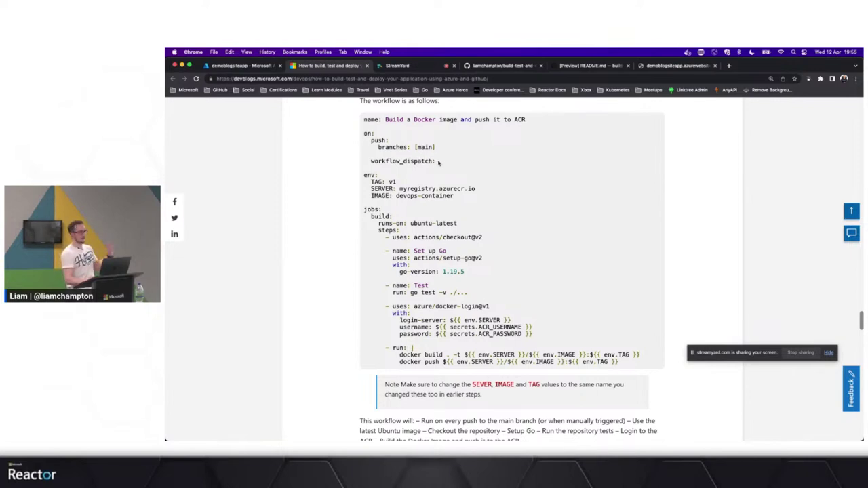
Step: Reload the deployed demoblogsiteapp website and look through its India, Dubai and USA sections
{"action": "left_click", "coordinate": [675, 66]}
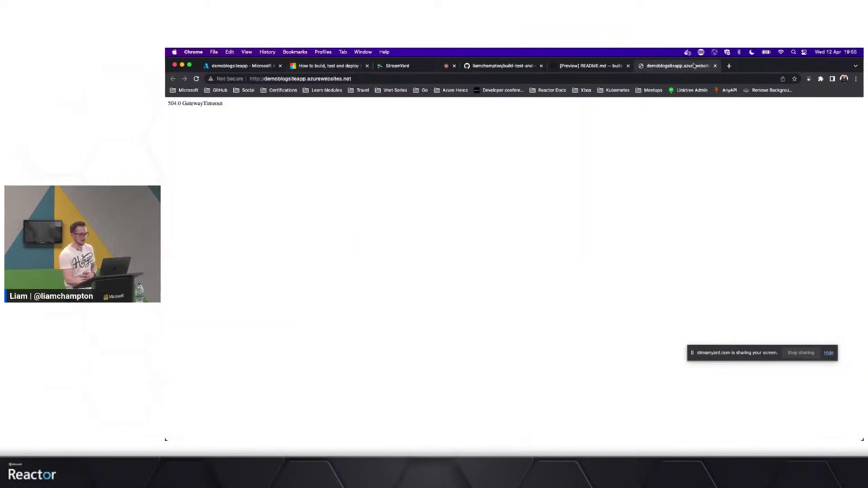
{"action": "left_click", "coordinate": [196, 79]}
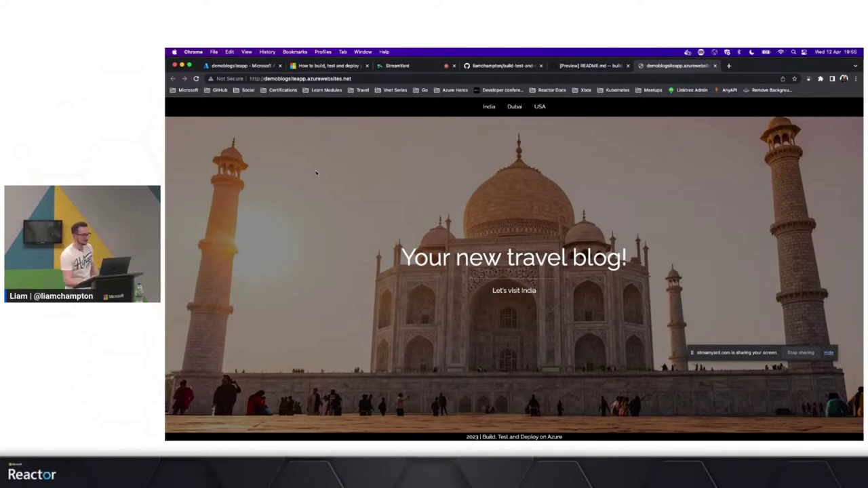
{"action": "left_click", "coordinate": [323, 67]}
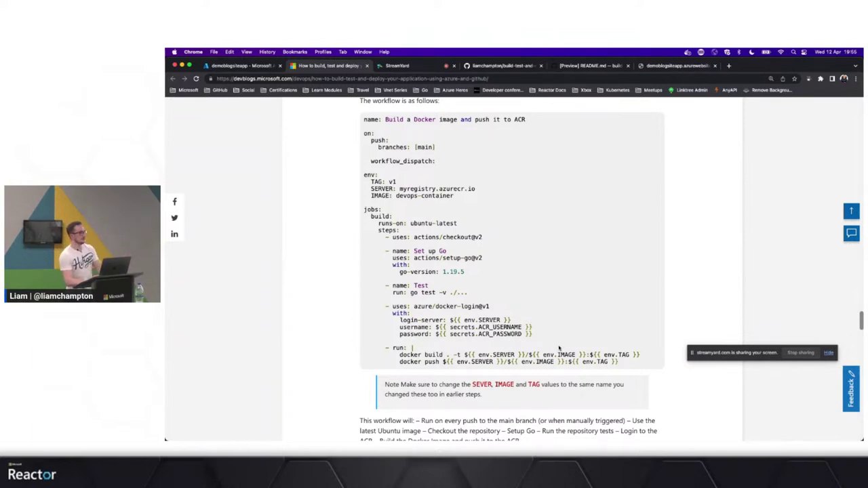
{"action": "left_click", "coordinate": [706, 67]}
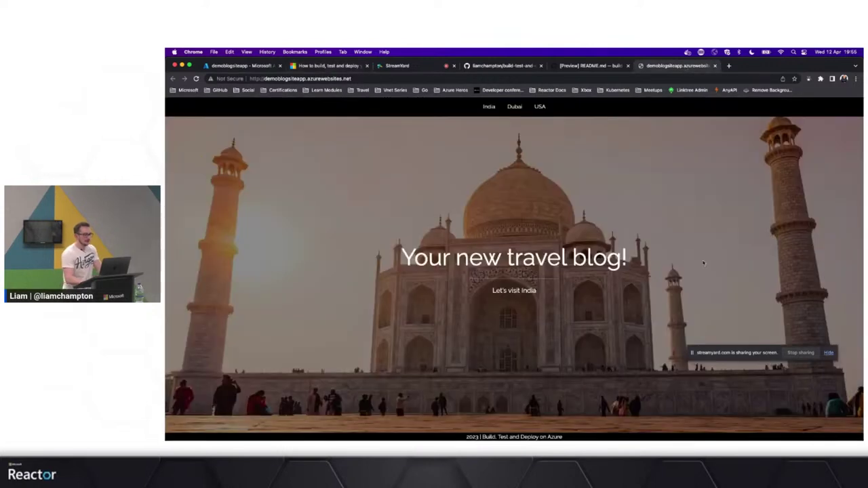
{"action": "scroll", "coordinate": [707, 273], "scroll_direction": "down", "scroll_amount": 5}
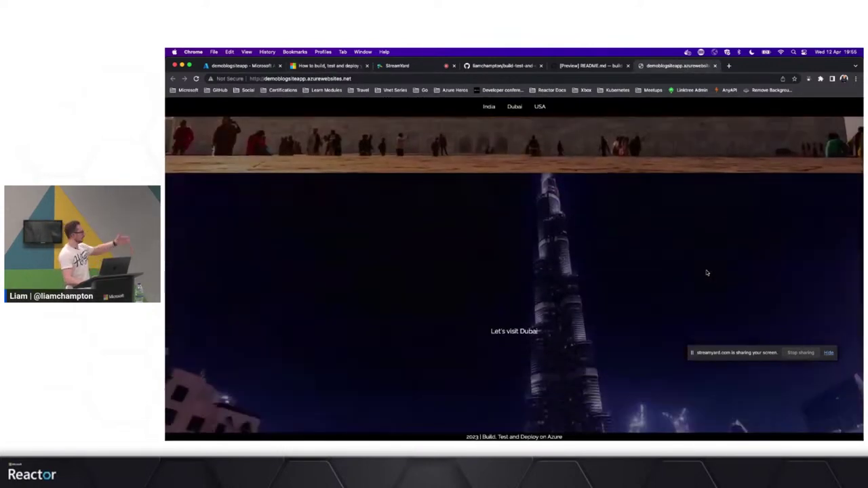
{"action": "scroll", "coordinate": [707, 273], "scroll_direction": "down", "scroll_amount": 3}
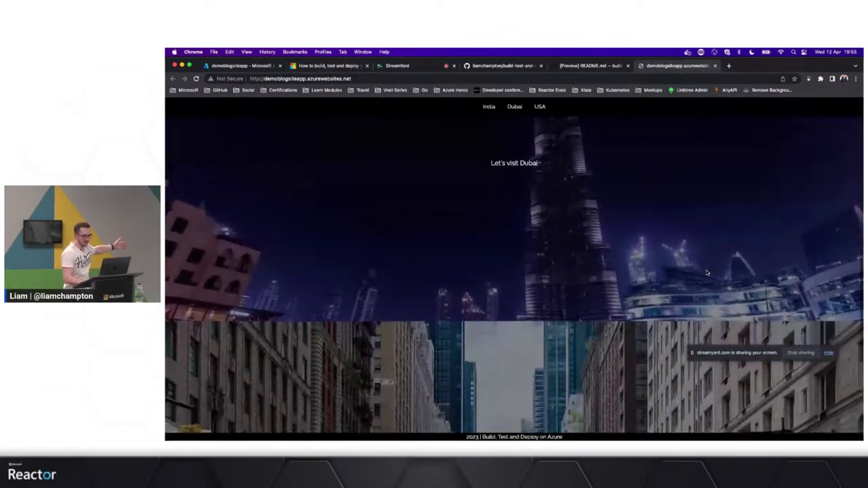
{"action": "scroll", "coordinate": [707, 273], "scroll_direction": "down", "scroll_amount": 2}
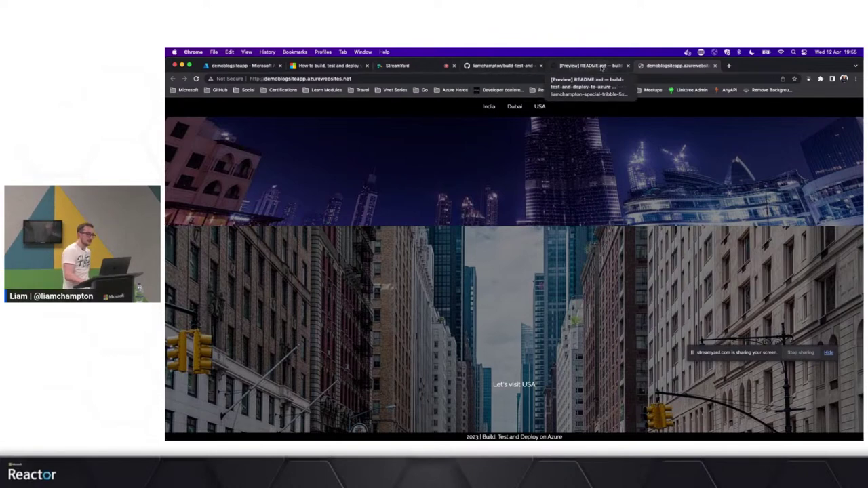
Step: Return to the codespace, shrink the terminal area, and open deployment.yml from the .github/workflows folder
{"action": "left_click", "coordinate": [601, 66]}
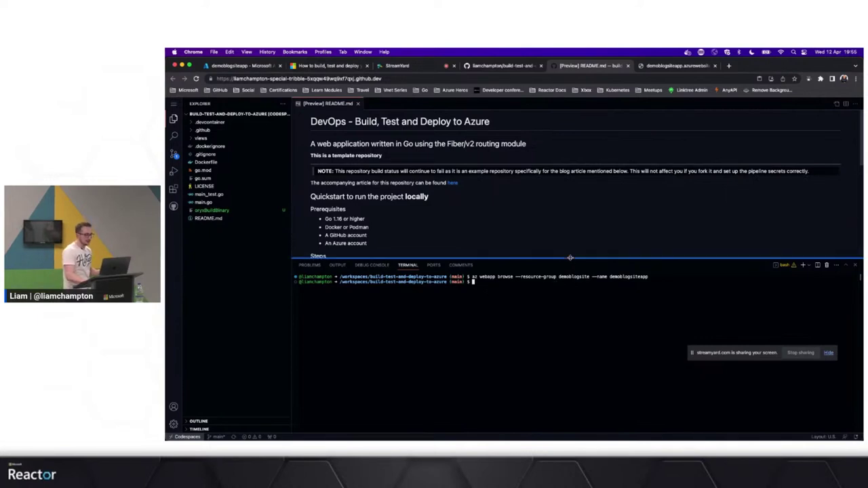
{"action": "left_click_drag", "start_coordinate": [572, 259], "coordinate": [570, 305]}
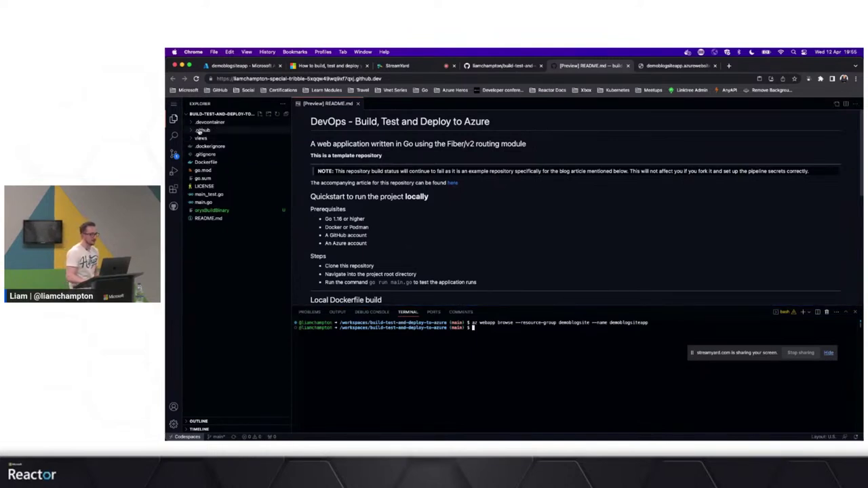
{"action": "left_click", "coordinate": [202, 130]}
{"action": "left_click", "coordinate": [215, 138]}
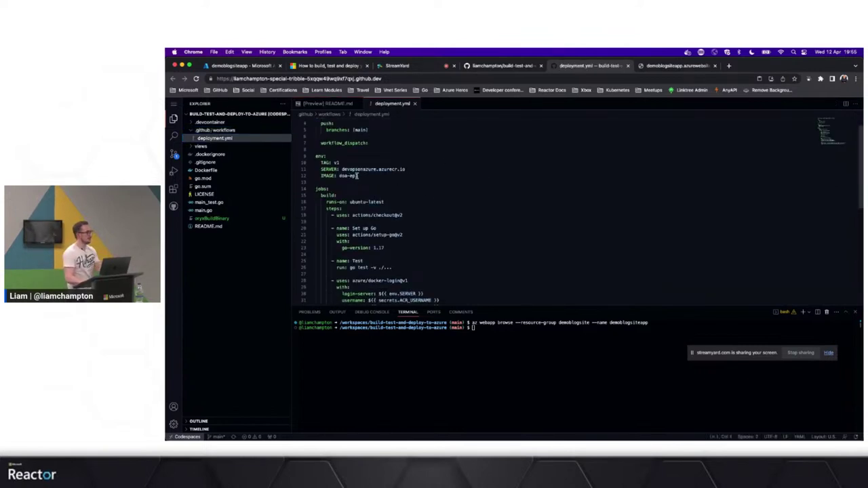
Step: Copy the image name "demoblogsite-container" from the docker build command in the TextEdit notes and return to the workflow file
{"action": "key", "text": "ctrl+Right"}
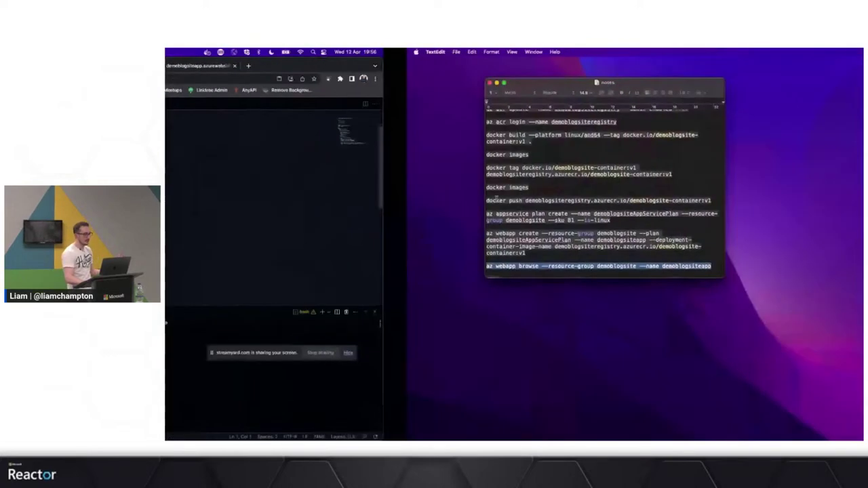
{"action": "left_click", "coordinate": [392, 189]}
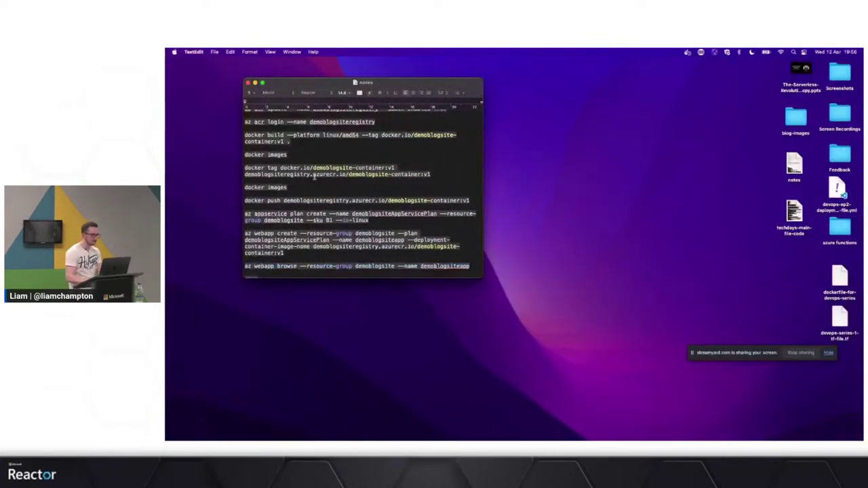
{"action": "scroll", "coordinate": [344, 178], "scroll_direction": "up", "scroll_amount": 5}
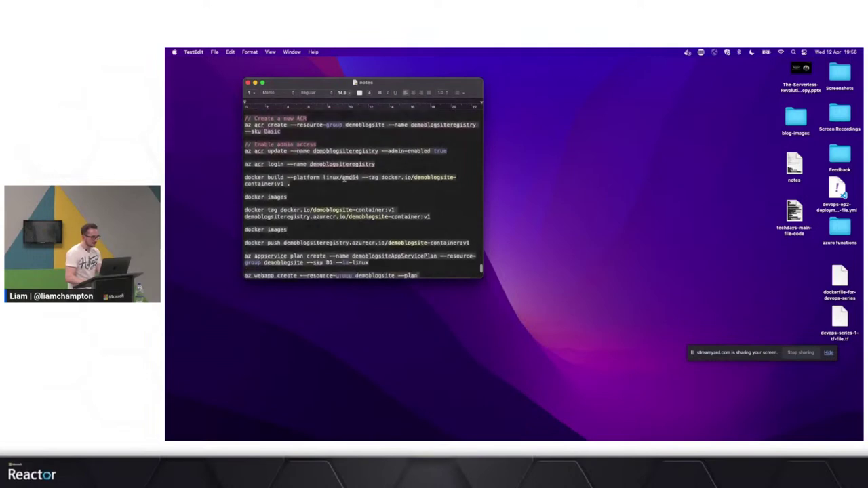
{"action": "scroll", "coordinate": [344, 178], "scroll_direction": "up", "scroll_amount": 3}
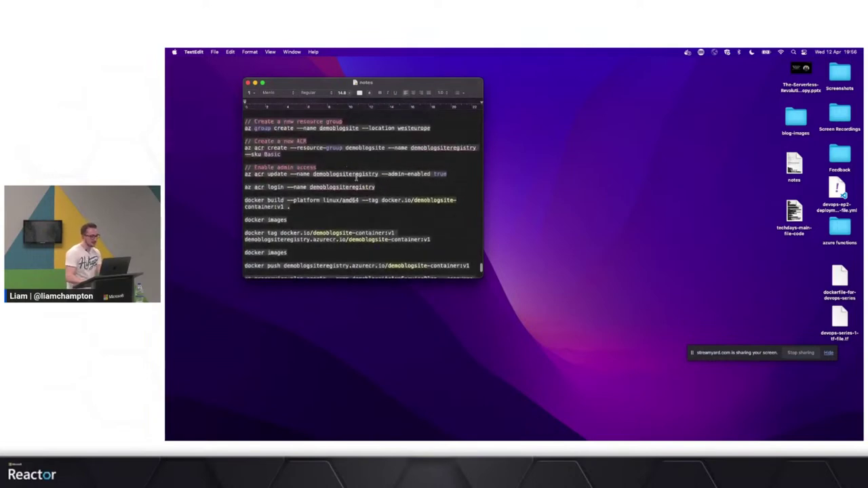
{"action": "scroll", "coordinate": [402, 220], "scroll_direction": "down", "scroll_amount": 1}
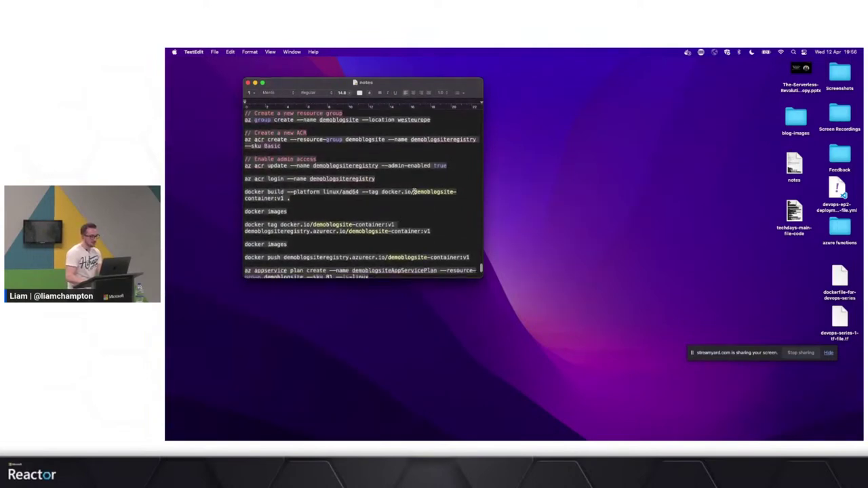
{"action": "double_click", "coordinate": [413, 192]}
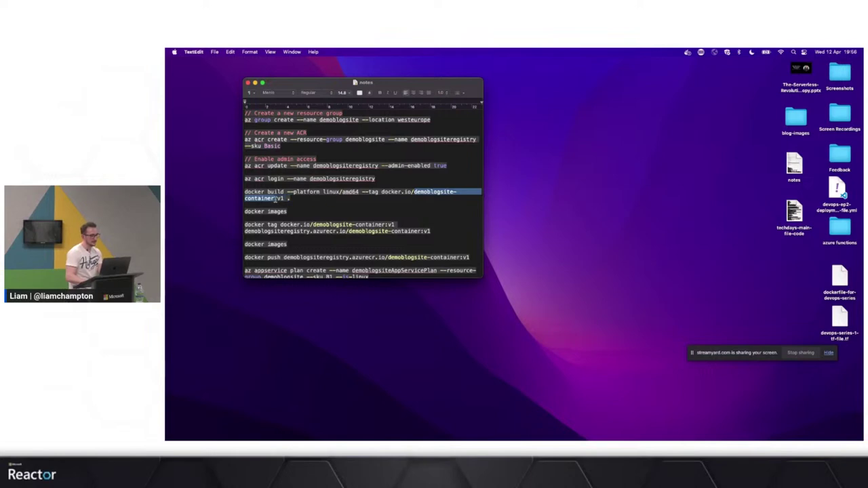
{"action": "key", "text": "super+c"}
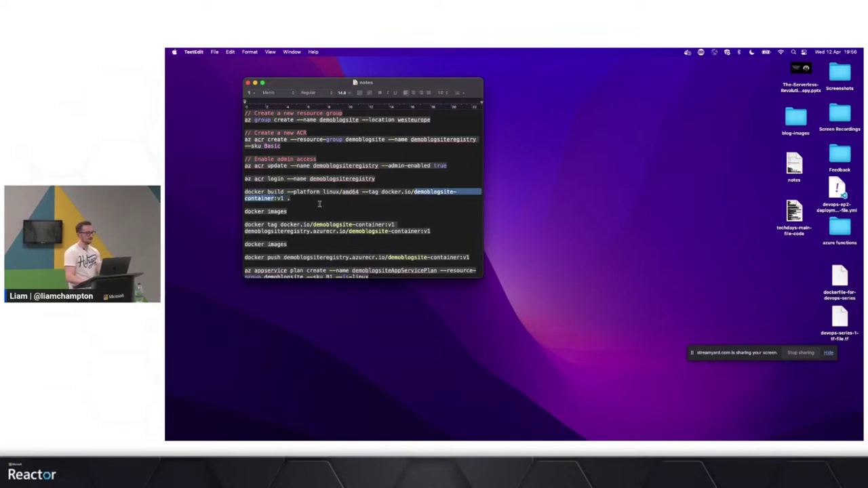
{"action": "key", "text": "ctrl+Left"}
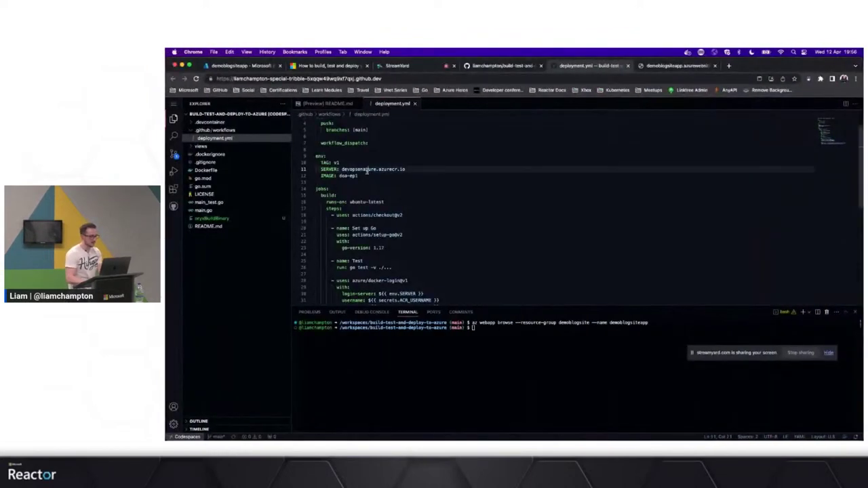
{"action": "double_click", "coordinate": [366, 170]}
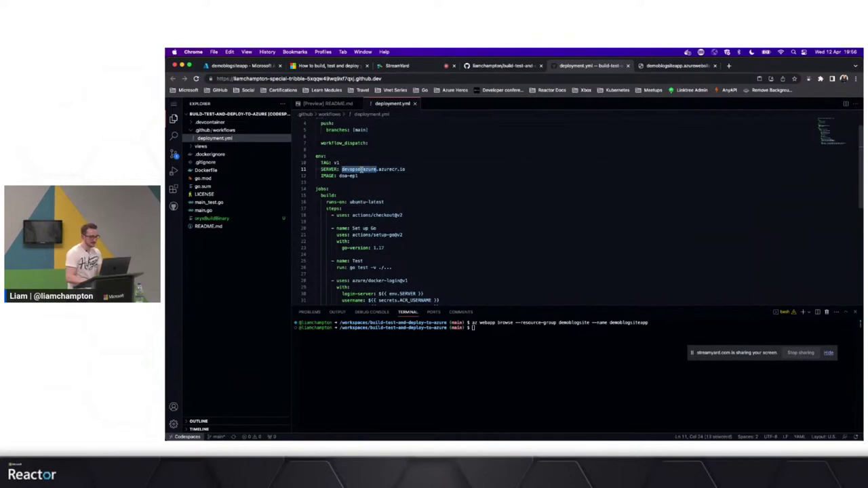
{"action": "key", "text": "super+v"}
{"action": "key", "text": "super+z"}
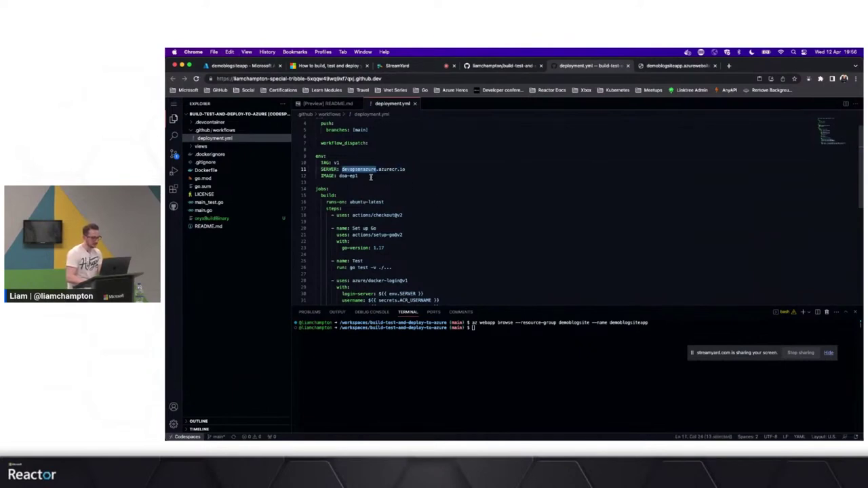
Step: Replace the IMAGE value in deployment.yml's env section with the copied "demoblogsite-container"
{"action": "left_click_drag", "start_coordinate": [369, 176], "coordinate": [339, 175]}
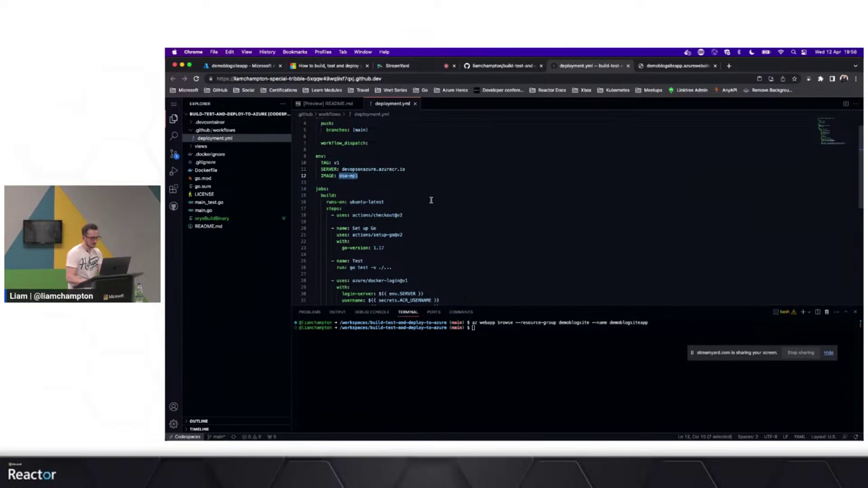
{"action": "key", "text": "super+v"}
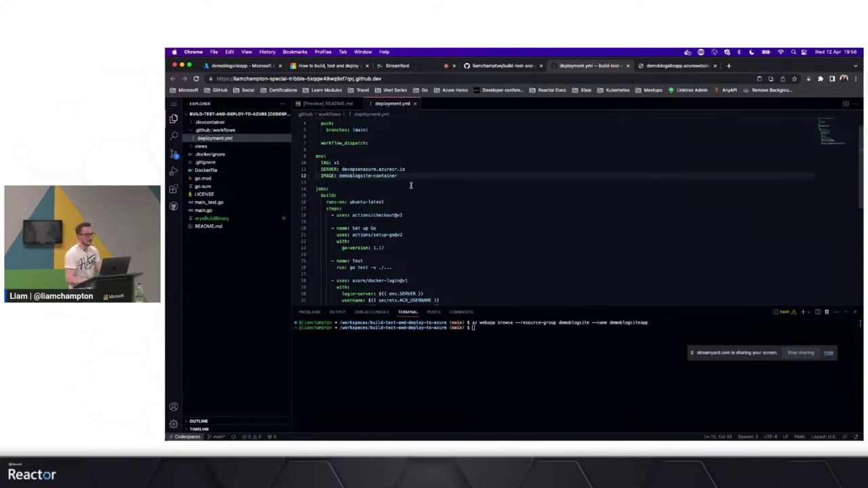
Step: Copy the registry name from the notes' az acr create command and set SERVER in deployment.yml to demoblogsiteregistry.azurecr.io
{"action": "key", "text": "ctrl+Right"}
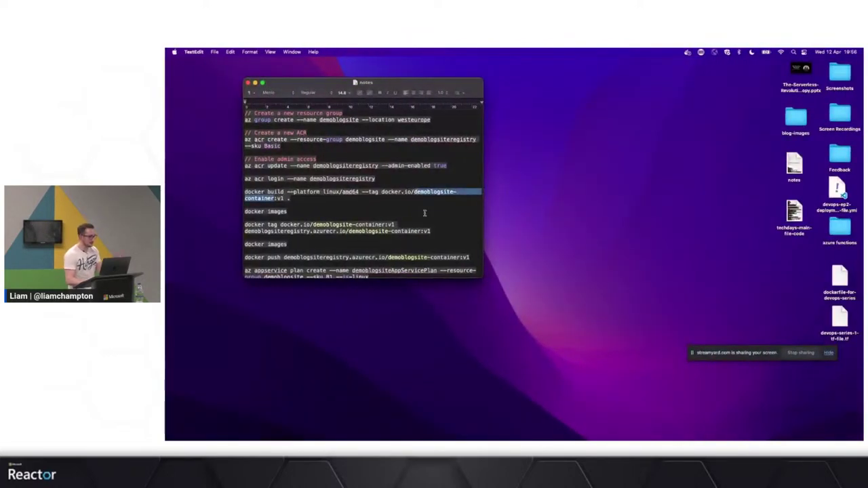
{"action": "scroll", "coordinate": [424, 214], "scroll_direction": "down", "scroll_amount": 3}
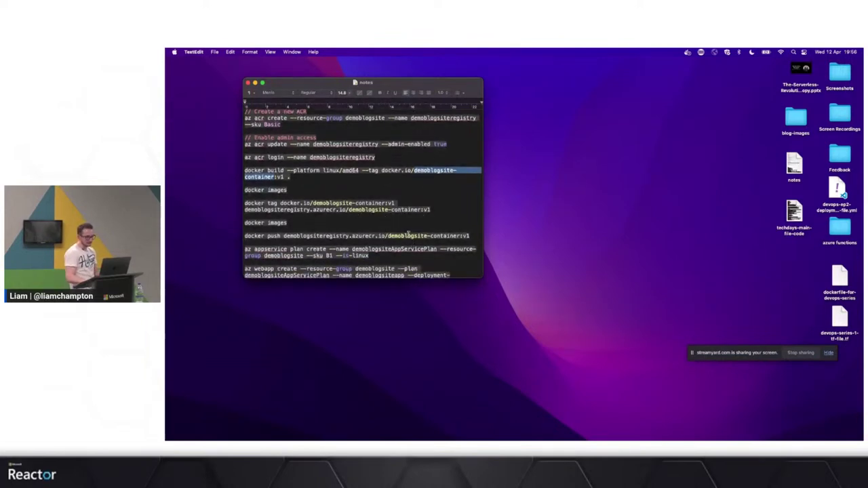
{"action": "scroll", "coordinate": [408, 234], "scroll_direction": "up", "scroll_amount": 4}
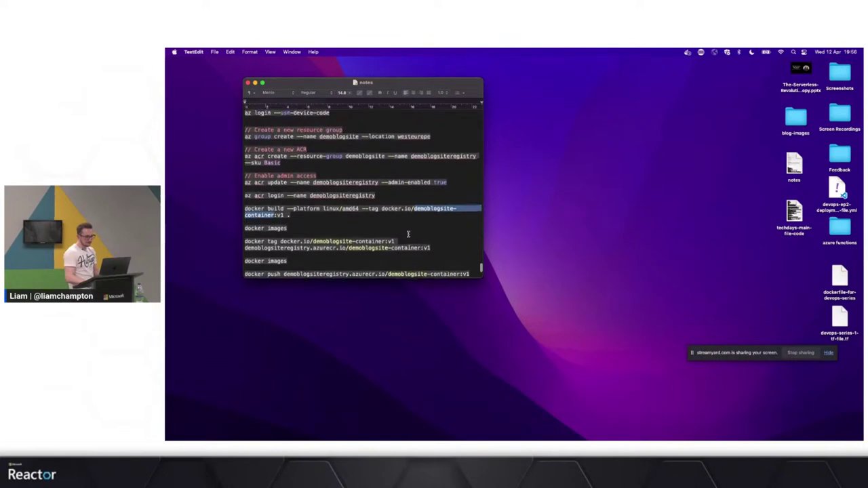
{"action": "double_click", "coordinate": [437, 164]}
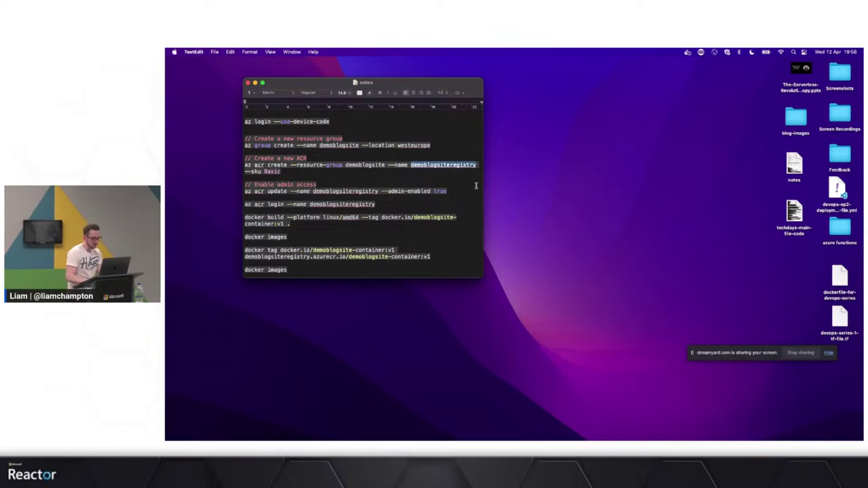
{"action": "key", "text": "super+Tab"}
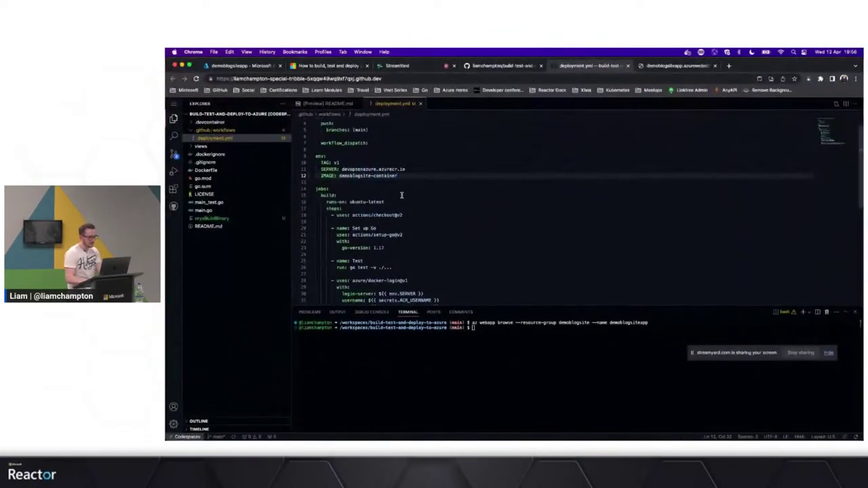
{"action": "double_click", "coordinate": [370, 169]}
{"action": "key", "text": "super+v"}
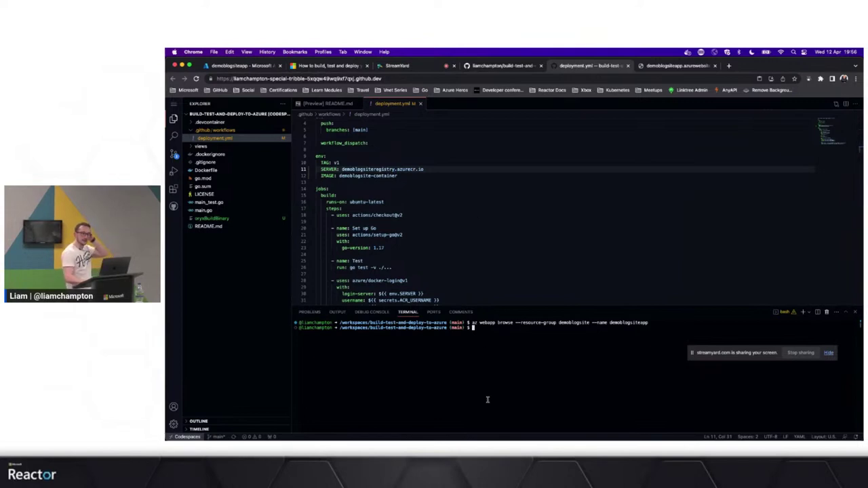
{"action": "key", "text": "ctrl+Right"}
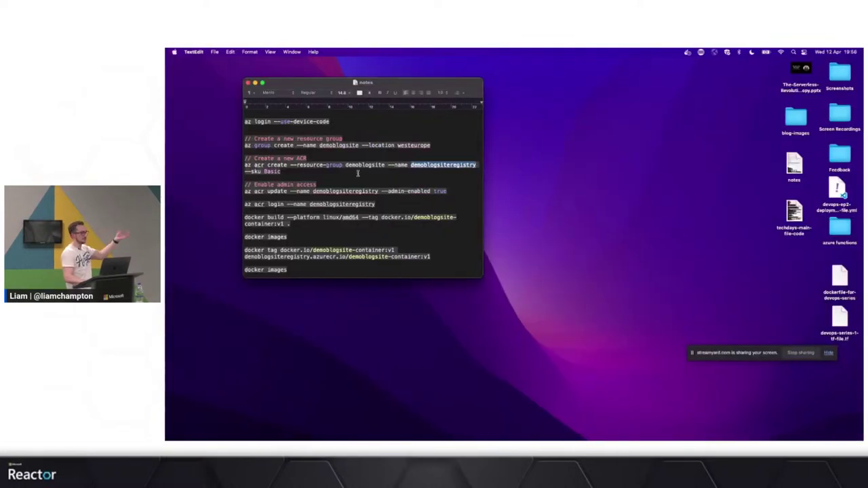
{"action": "key", "text": "ctrl+Left"}
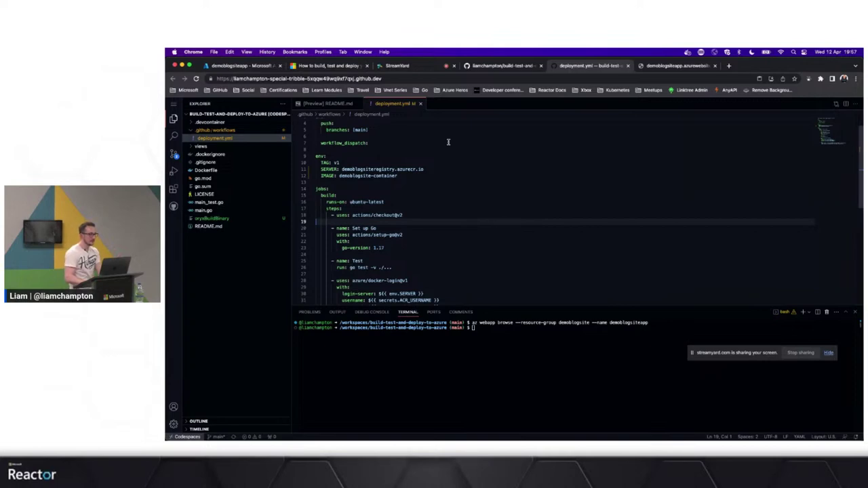
Step: Copy "az acr credential show --name demoblogsiteregistry" from the end of the notes and run it in the codespace terminal
{"action": "key", "text": "ctrl+Right"}
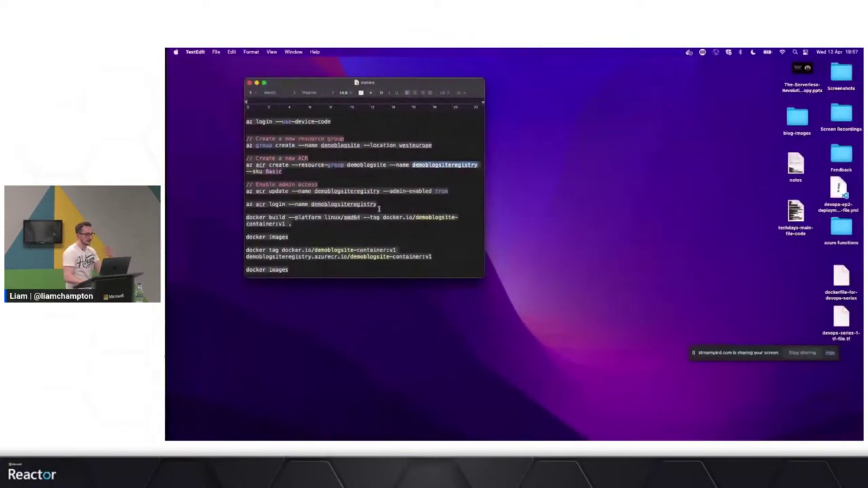
{"action": "scroll", "coordinate": [367, 241], "scroll_direction": "down", "scroll_amount": 10}
{"action": "scroll", "coordinate": [366, 241], "scroll_direction": "down", "scroll_amount": 4}
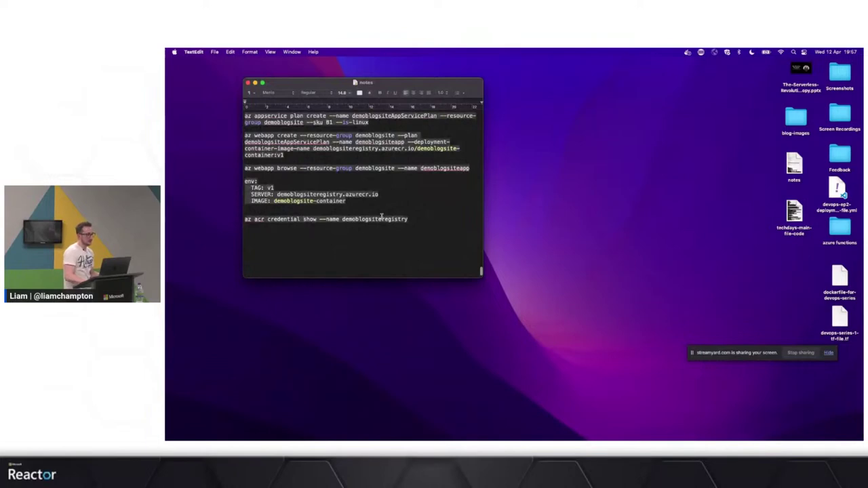
{"action": "left_click_drag", "start_coordinate": [409, 220], "coordinate": [243, 223]}
{"action": "key", "text": "super+c"}
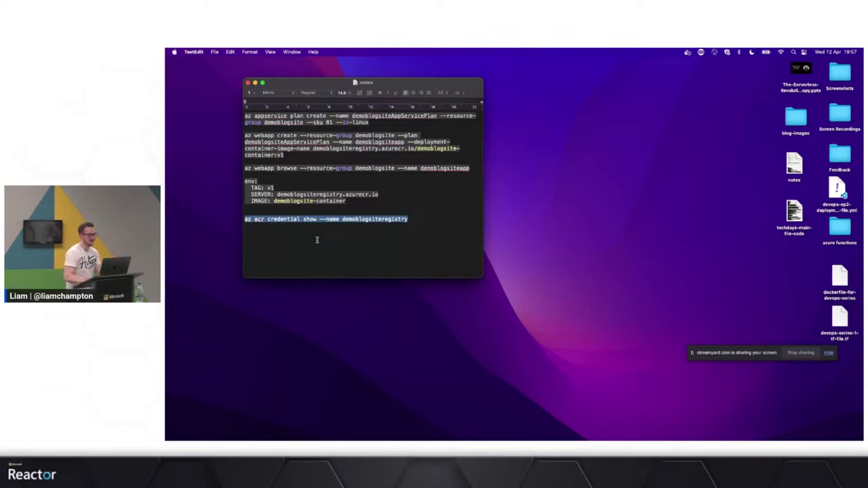
{"action": "key", "text": "ctrl+Right"}
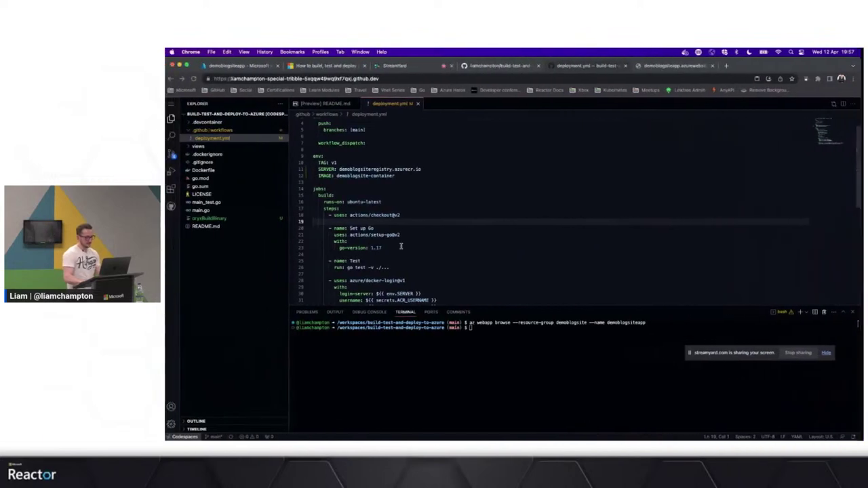
{"action": "left_click", "coordinate": [500, 336]}
{"action": "key", "text": "super+v"}
{"action": "key", "text": "Return"}
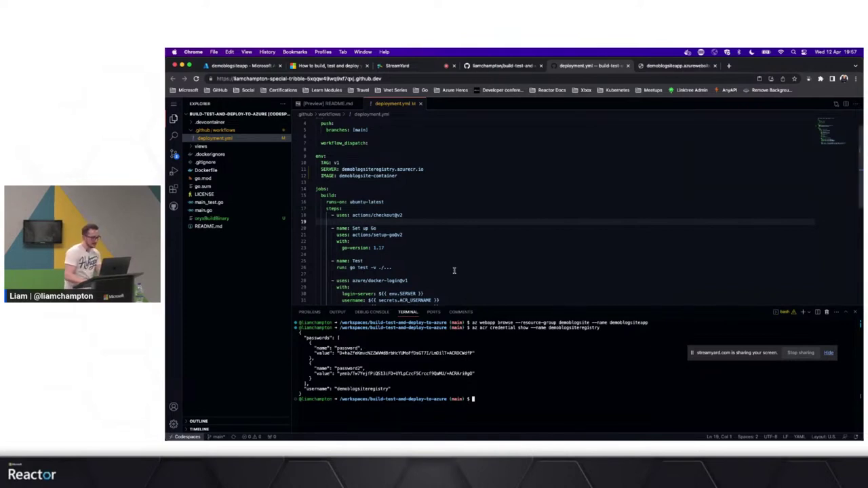
Step: Open the Actions secrets and variables page in the build-test-and-deploy-to-azure repository's settings on GitHub
{"action": "left_click", "coordinate": [505, 66]}
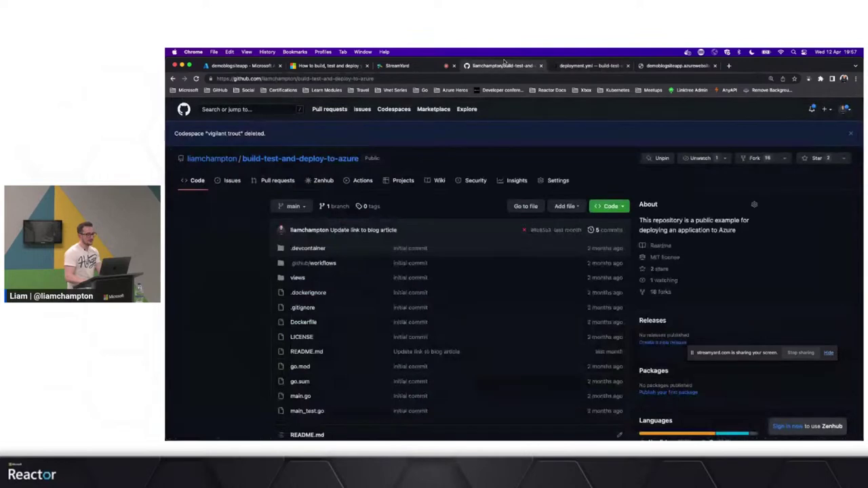
{"action": "left_click", "coordinate": [559, 180]}
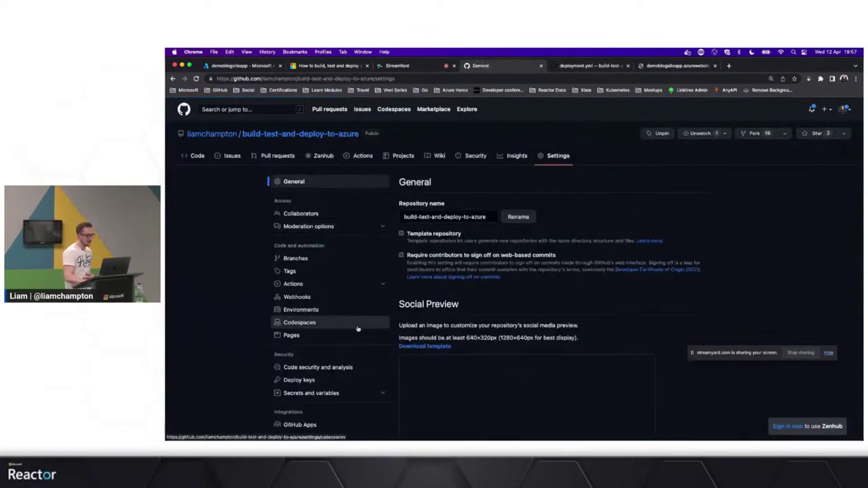
{"action": "scroll", "coordinate": [358, 329], "scroll_direction": "down", "scroll_amount": 3}
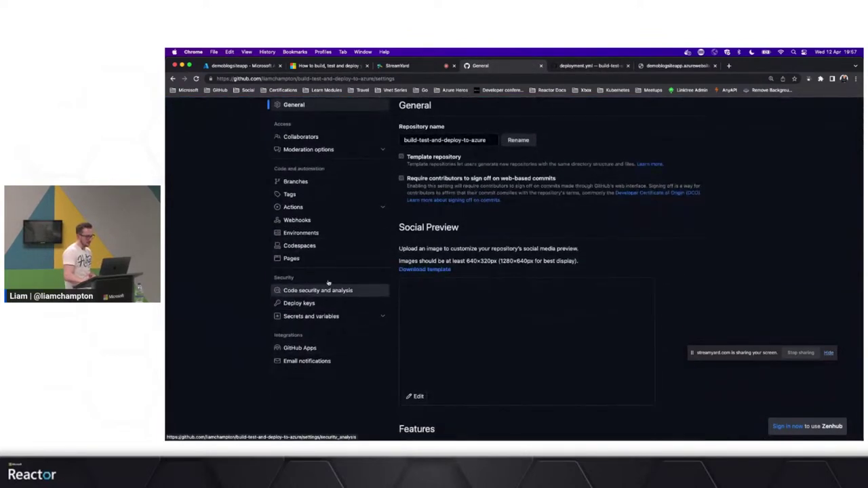
{"action": "left_click", "coordinate": [321, 208]}
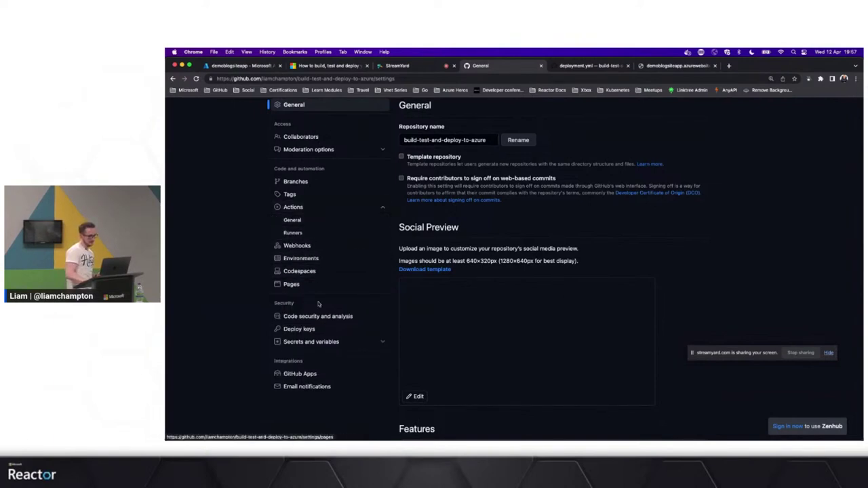
{"action": "left_click", "coordinate": [326, 340]}
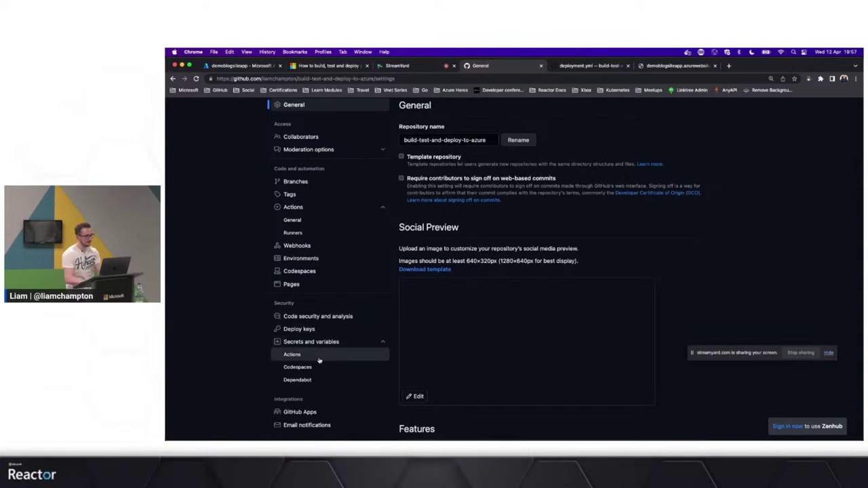
{"action": "left_click", "coordinate": [321, 356]}
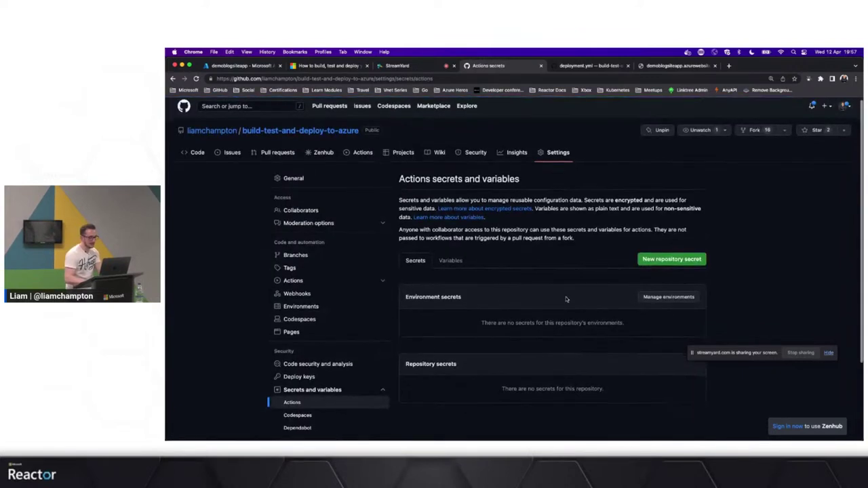
{"action": "scroll", "coordinate": [567, 299], "scroll_direction": "down", "scroll_amount": 1}
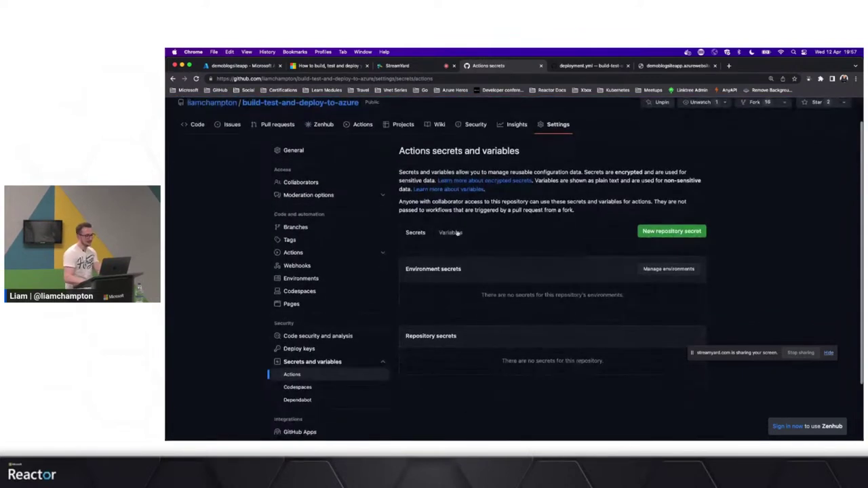
Step: Start a new repository secret and name it ACR_USERNAME
{"action": "left_click", "coordinate": [655, 233]}
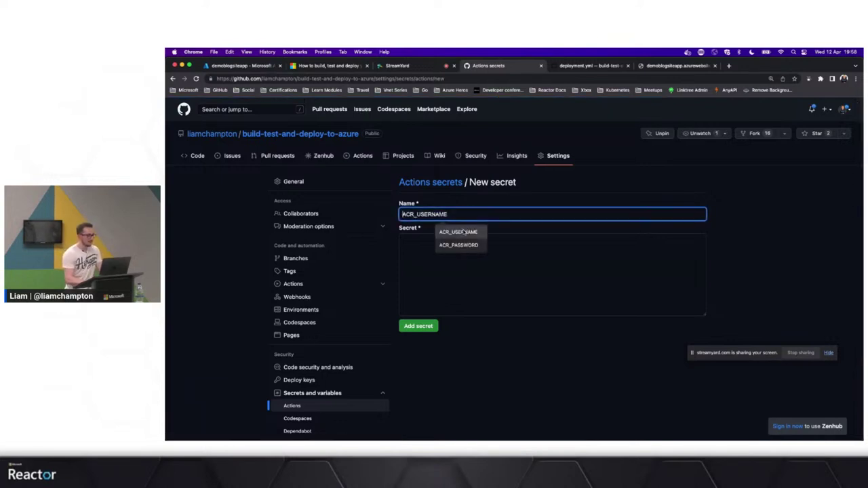
{"action": "left_click", "coordinate": [460, 232]}
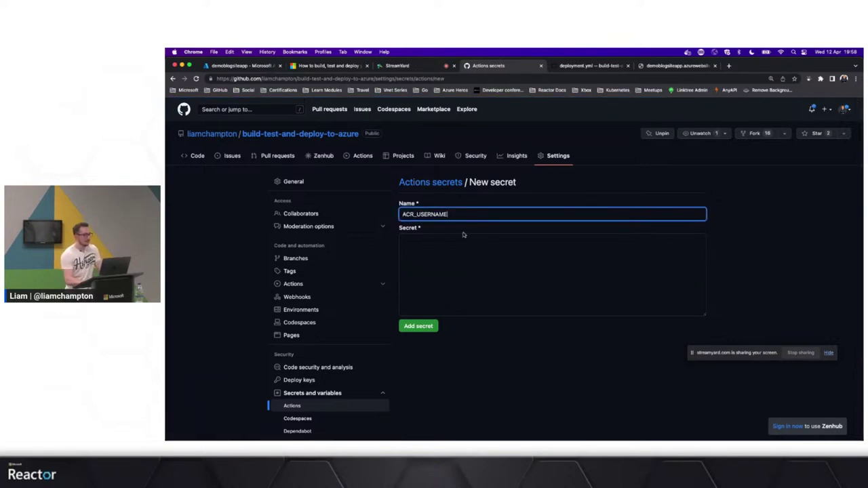
{"action": "left_click", "coordinate": [427, 258]}
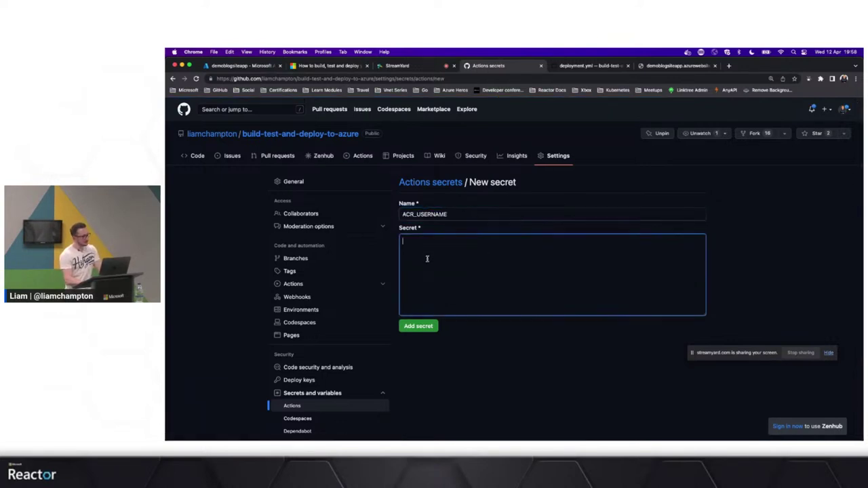
Step: Copy the registry username from the terminal's credential output into the ACR_USERNAME secret's value and add the secret
{"action": "left_click", "coordinate": [588, 66]}
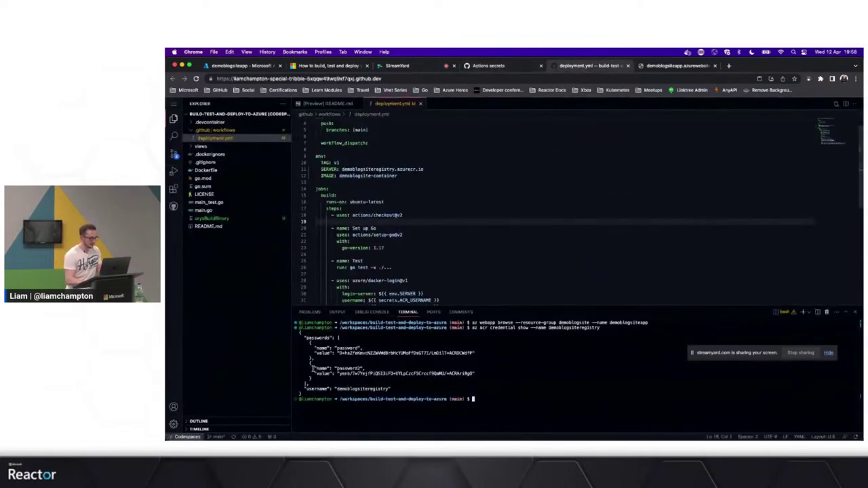
{"action": "double_click", "coordinate": [362, 389]}
{"action": "key", "text": "super+c"}
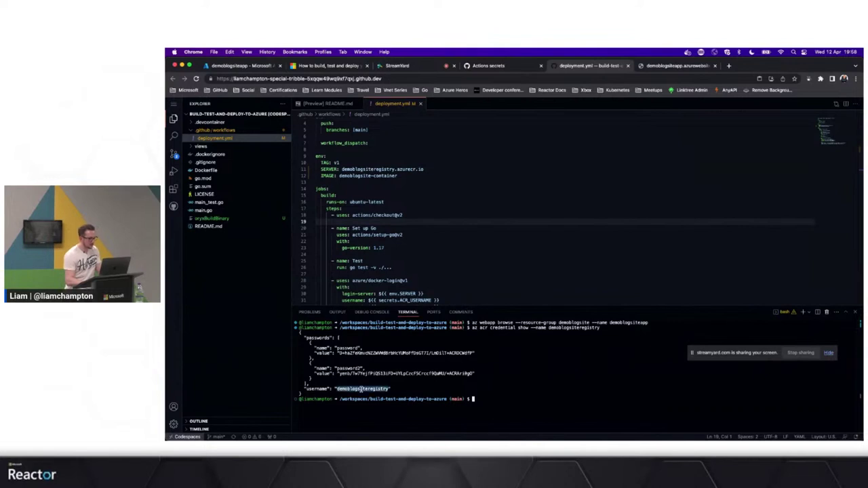
{"action": "left_click", "coordinate": [491, 66]}
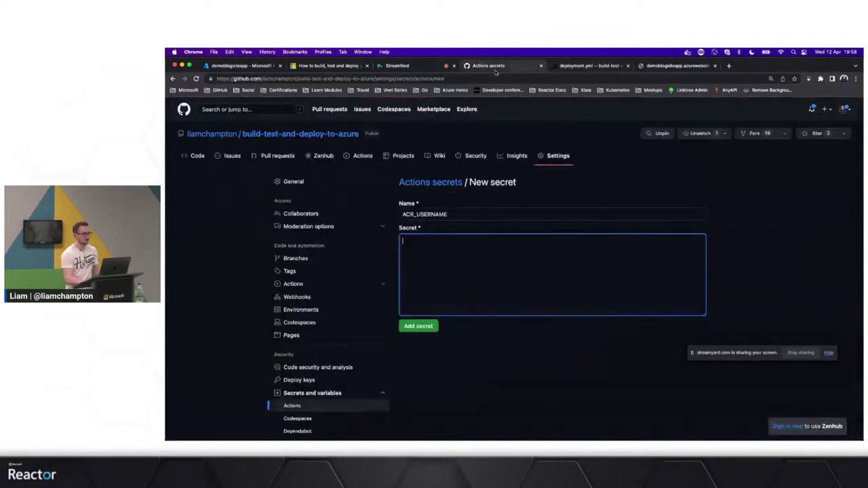
{"action": "key", "text": "super+v"}
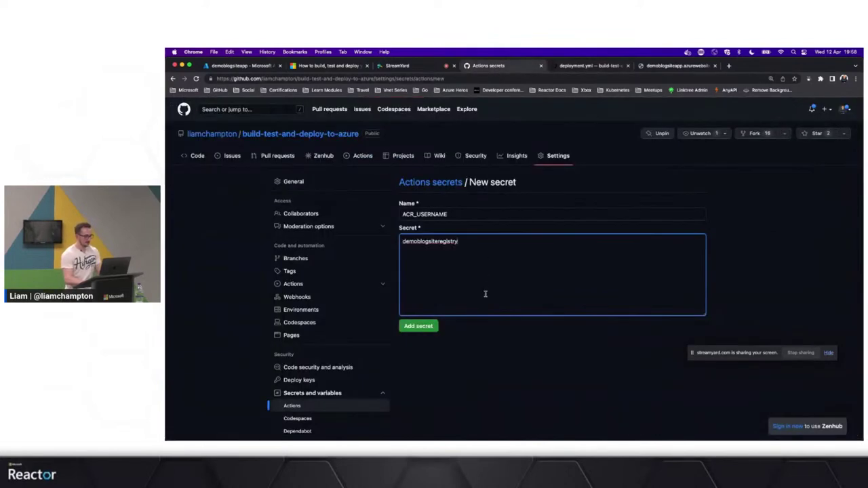
{"action": "left_click", "coordinate": [418, 328]}
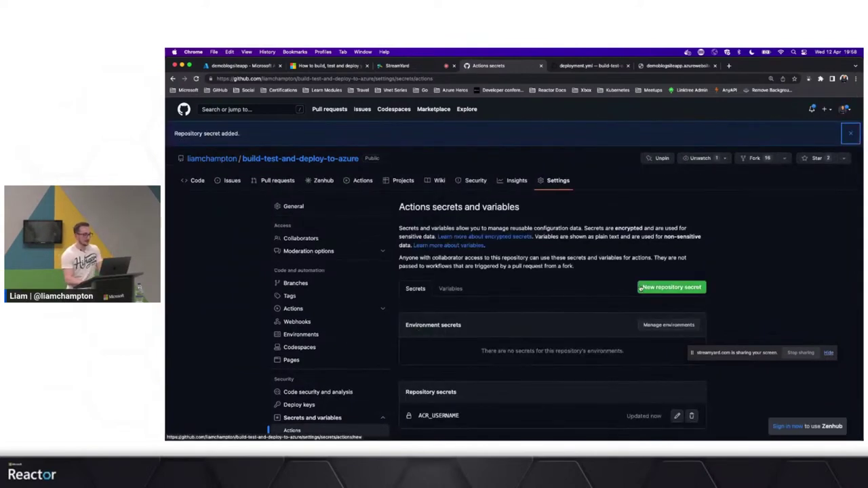
Step: Start another repository secret and name it ACR_PASSWORD
{"action": "left_click", "coordinate": [671, 287]}
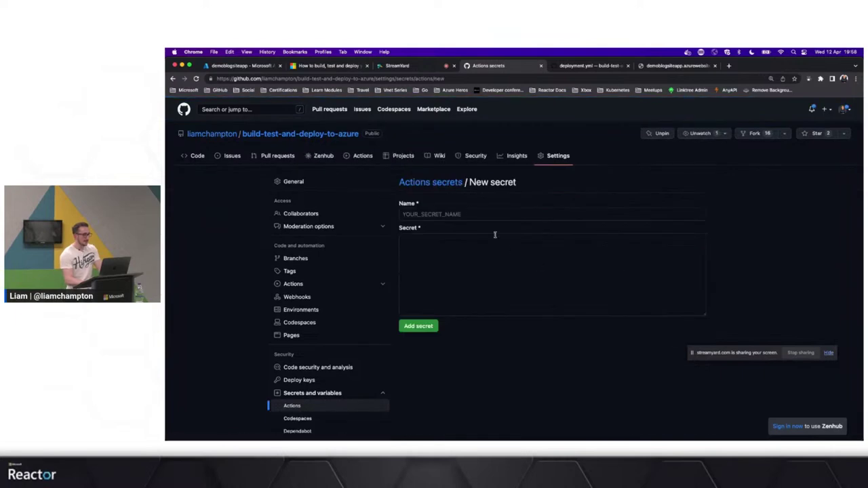
{"action": "left_click", "coordinate": [458, 214]}
{"action": "left_click", "coordinate": [464, 244]}
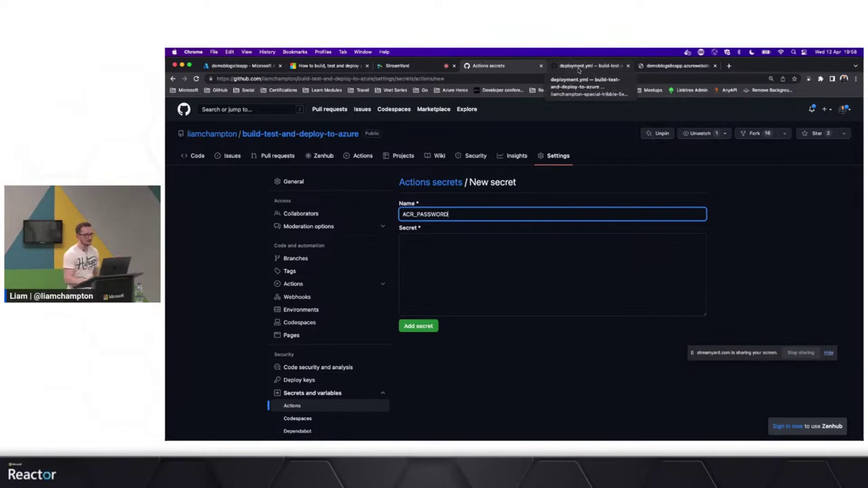
Step: Copy the first registry password from the codespace terminal's credential output and clear the terminal
{"action": "left_click", "coordinate": [579, 66]}
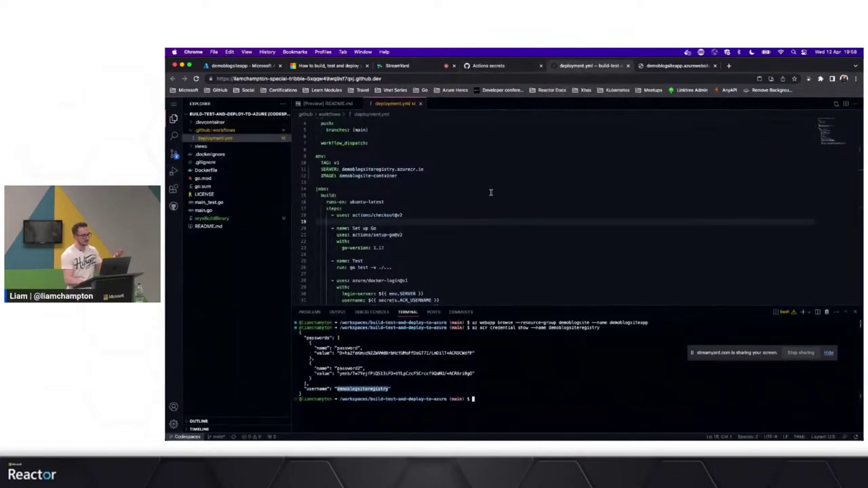
{"action": "double_click", "coordinate": [387, 353]}
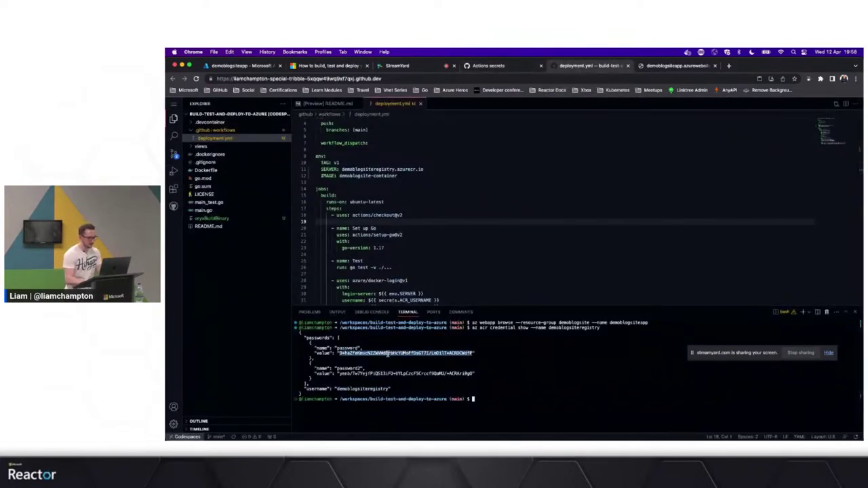
{"action": "left_click", "coordinate": [538, 335]}
{"action": "type", "text": "cleare"}
{"action": "key", "text": "Return"}
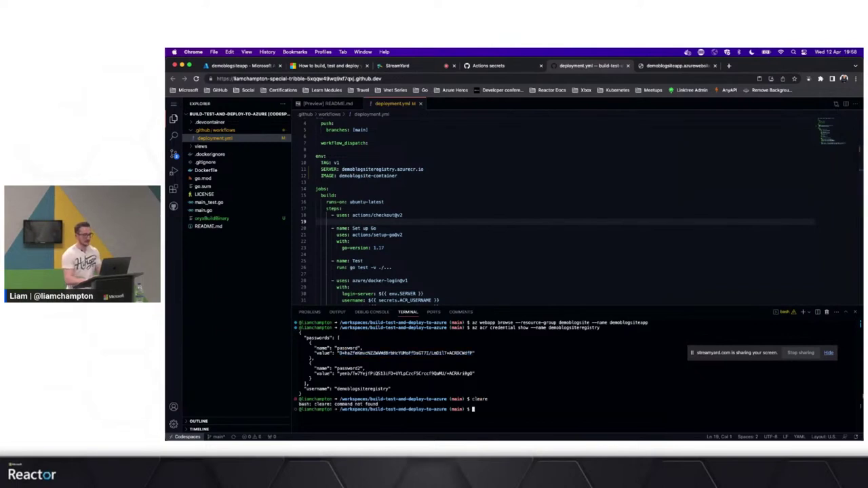
{"action": "type", "text": "clear"}
{"action": "key", "text": "Return"}
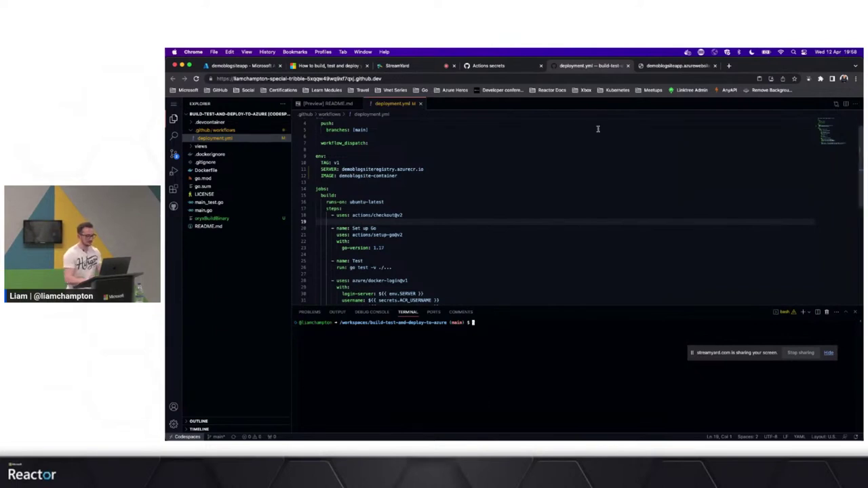
Step: Paste the copied registry password as the ACR_PASSWORD secret's value and add it to the repository secrets
{"action": "left_click", "coordinate": [487, 66]}
{"action": "left_click", "coordinate": [436, 278]}
{"action": "key", "text": "super+v"}
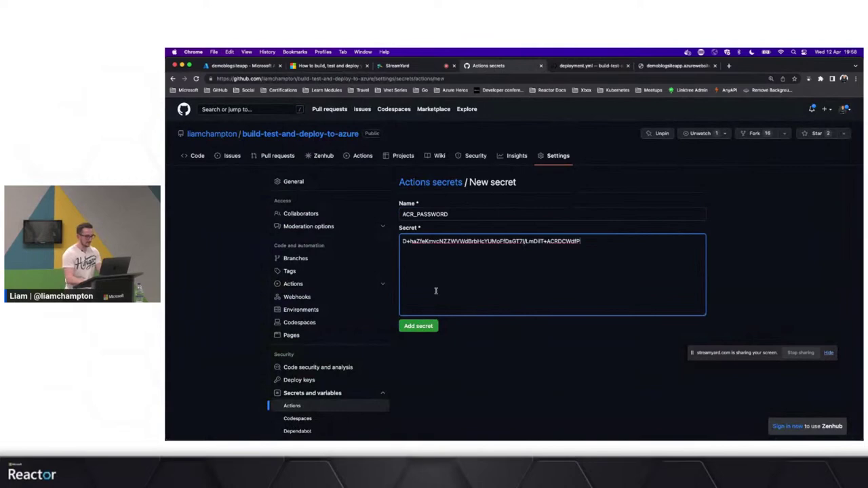
{"action": "left_click", "coordinate": [419, 327]}
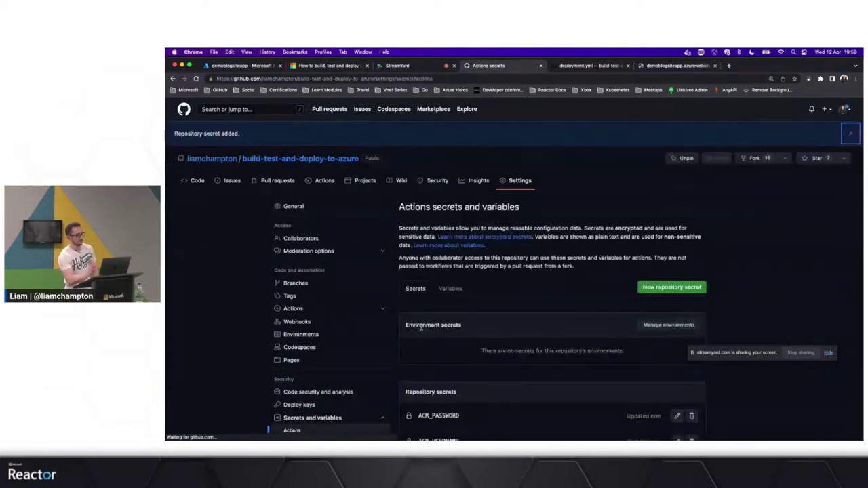
{"action": "scroll", "coordinate": [512, 322], "scroll_direction": "down", "scroll_amount": 2}
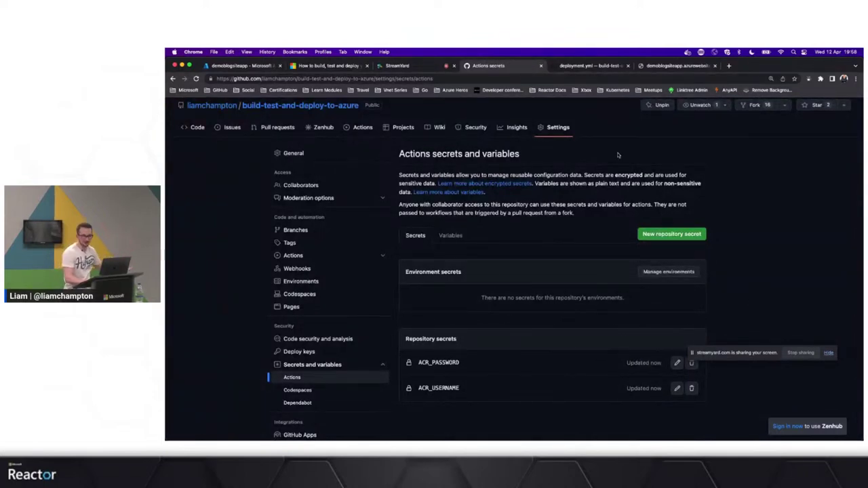
Step: Consult the guide's section on making a change to the application and open the Deployment Center of demoblogsiteapp in the Azure portal
{"action": "left_click", "coordinate": [328, 66]}
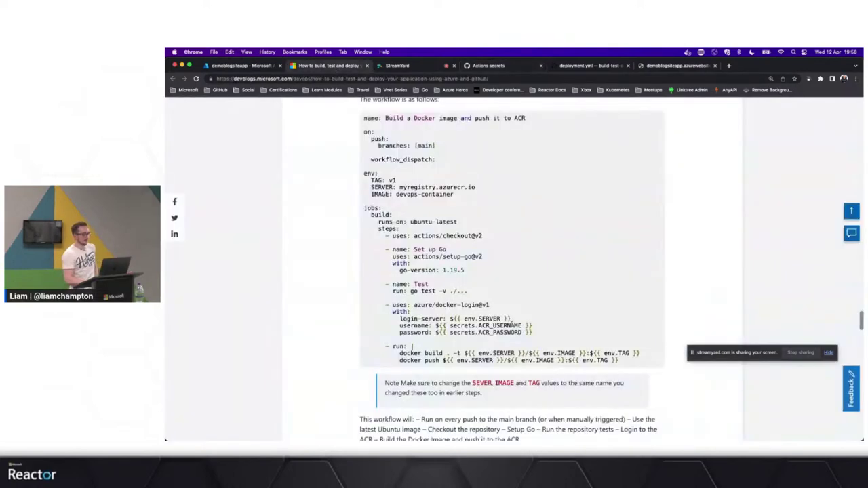
{"action": "scroll", "coordinate": [412, 347], "scroll_direction": "down", "scroll_amount": 10}
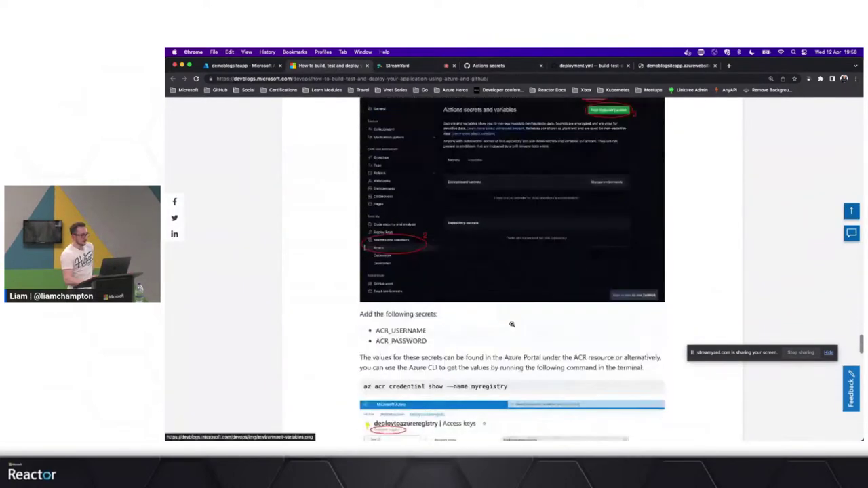
{"action": "scroll", "coordinate": [512, 325], "scroll_direction": "down", "scroll_amount": 5}
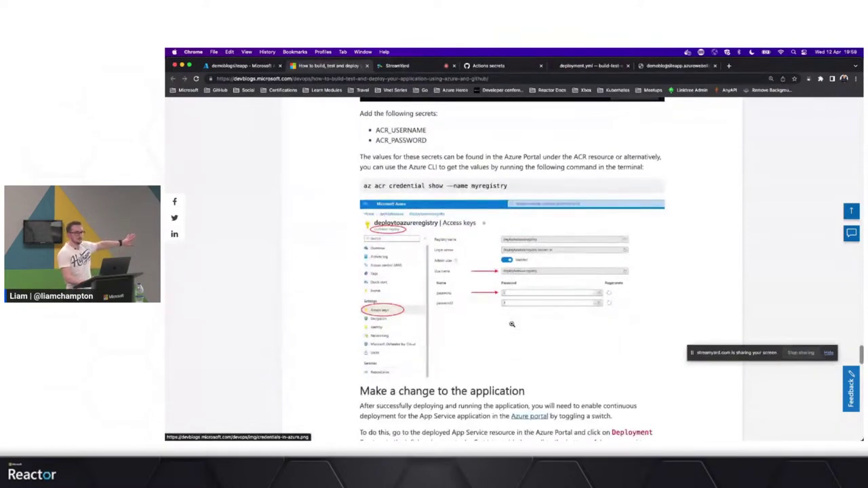
{"action": "scroll", "coordinate": [512, 324], "scroll_direction": "down", "scroll_amount": 3}
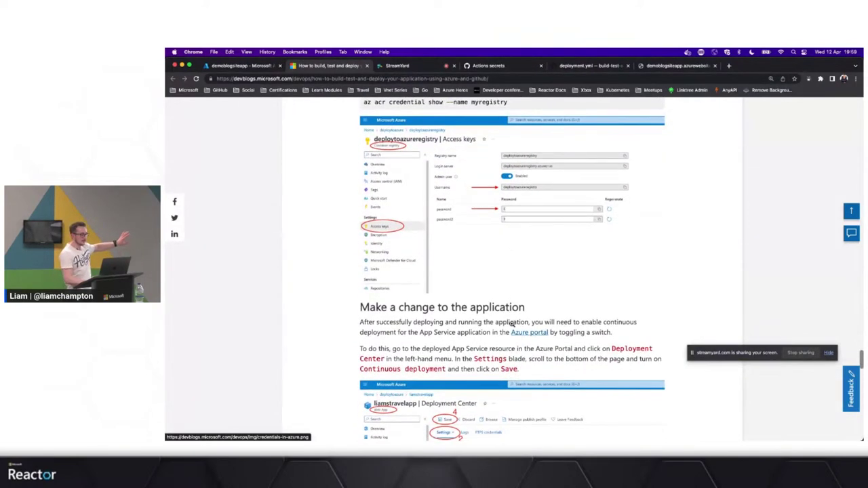
{"action": "scroll", "coordinate": [512, 324], "scroll_direction": "down", "scroll_amount": 5}
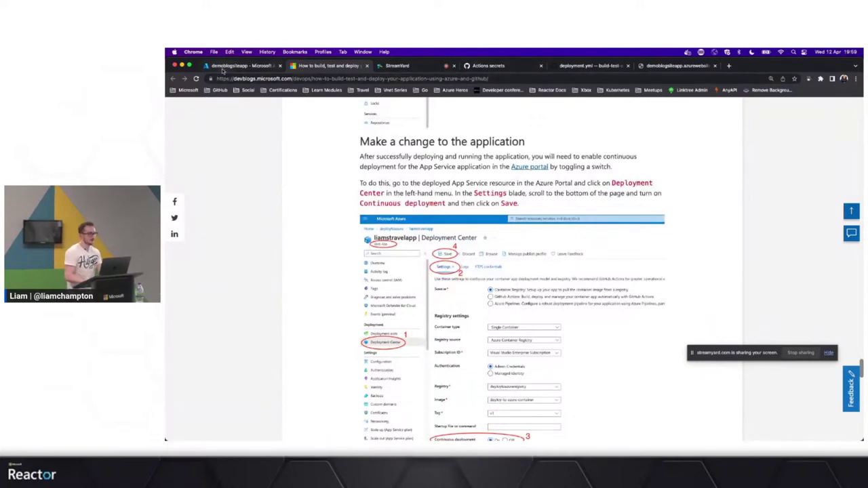
{"action": "left_click", "coordinate": [224, 67]}
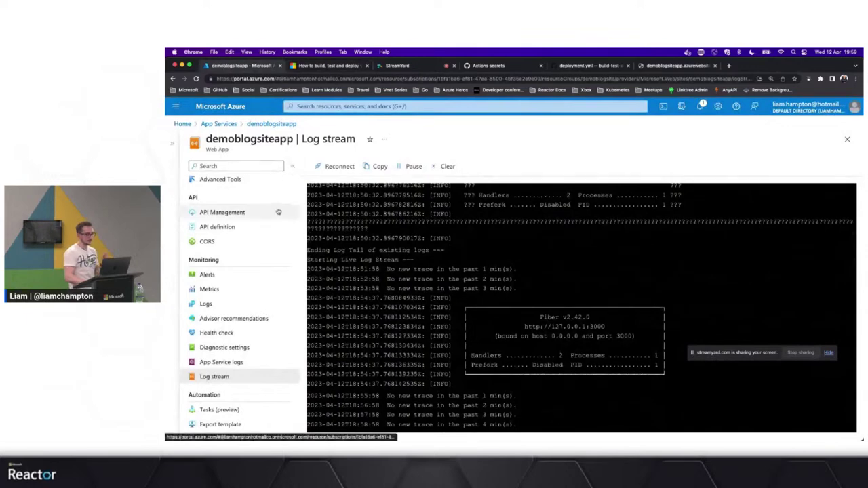
{"action": "scroll", "coordinate": [278, 212], "scroll_direction": "up", "scroll_amount": 5}
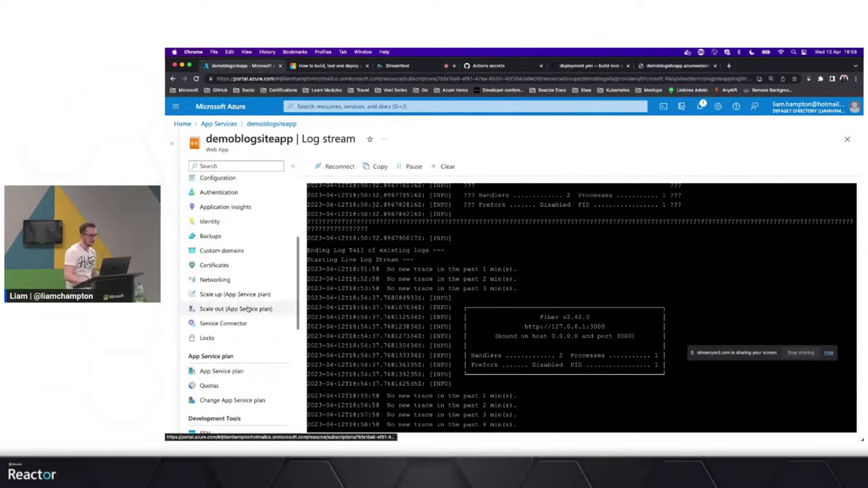
{"action": "scroll", "coordinate": [249, 308], "scroll_direction": "up", "scroll_amount": 3}
{"action": "left_click", "coordinate": [217, 285]}
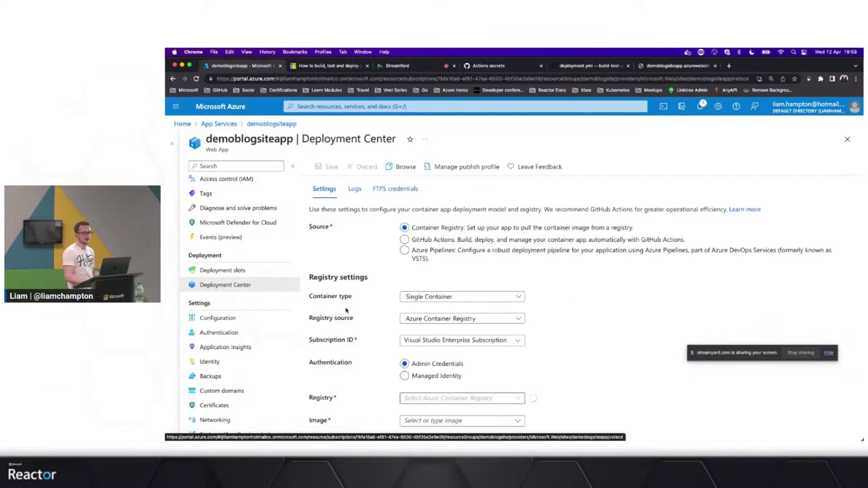
Step: Turn on continuous deployment for demoblogsiteapp's container registry source and save the configuration
{"action": "scroll", "coordinate": [475, 312], "scroll_direction": "down", "scroll_amount": 3}
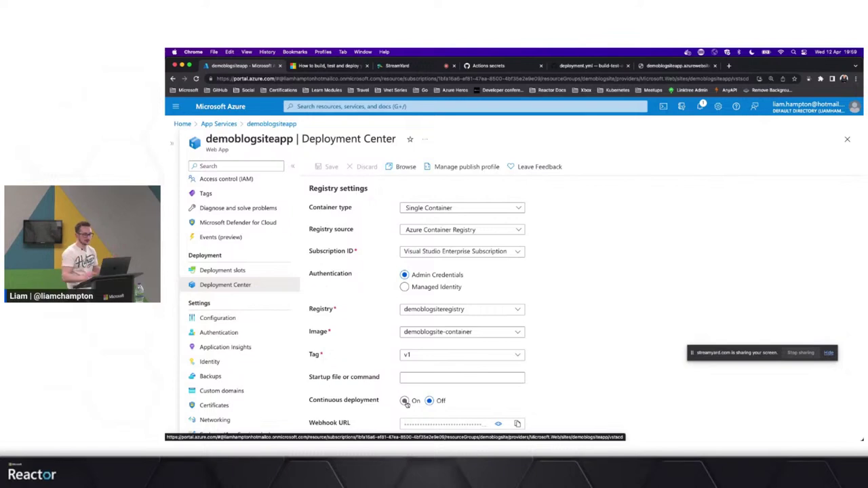
{"action": "left_click", "coordinate": [405, 402]}
{"action": "scroll", "coordinate": [353, 272], "scroll_direction": "up", "scroll_amount": 3}
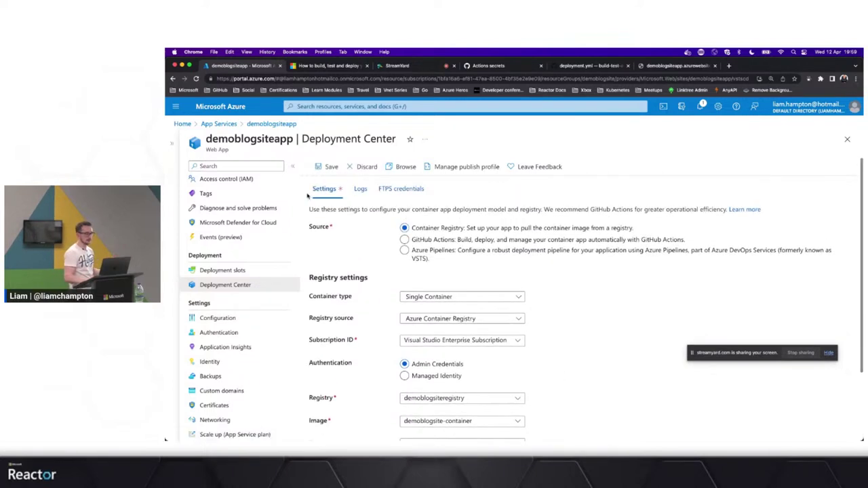
{"action": "left_click", "coordinate": [328, 168]}
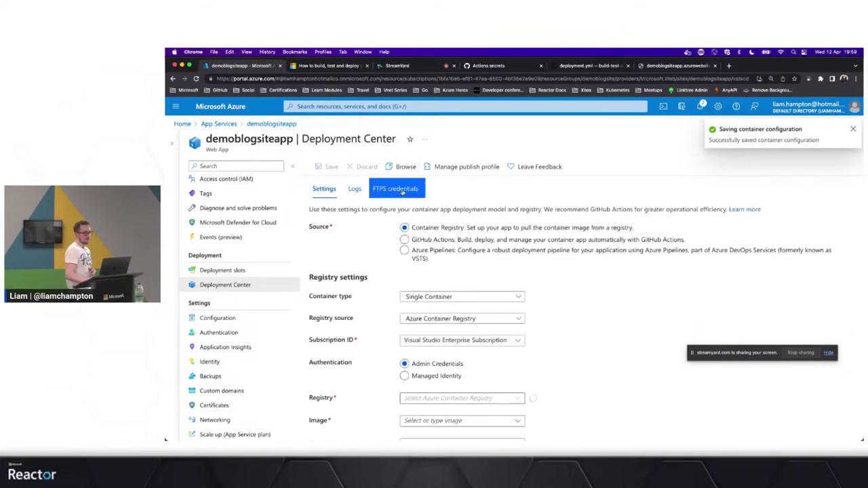
Step: Examine the guide's instructions for testing the workflow, the deployment.yml file in an enlarged editor, and the deployed travel blog's home page
{"action": "left_click", "coordinate": [317, 71]}
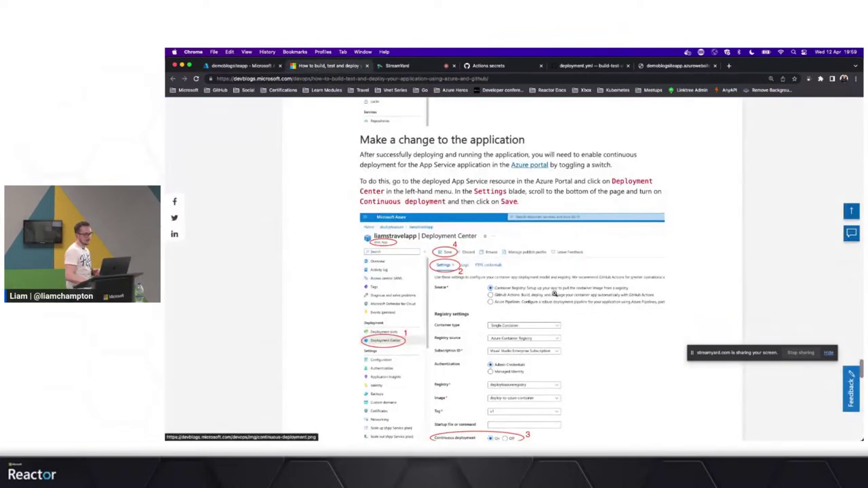
{"action": "scroll", "coordinate": [554, 293], "scroll_direction": "down", "scroll_amount": 10}
{"action": "scroll", "coordinate": [555, 293], "scroll_direction": "up", "scroll_amount": 1}
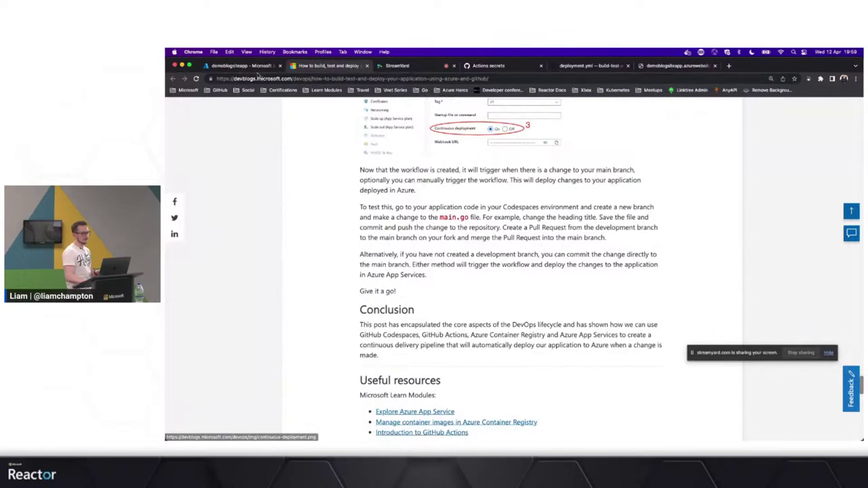
{"action": "left_click", "coordinate": [497, 67]}
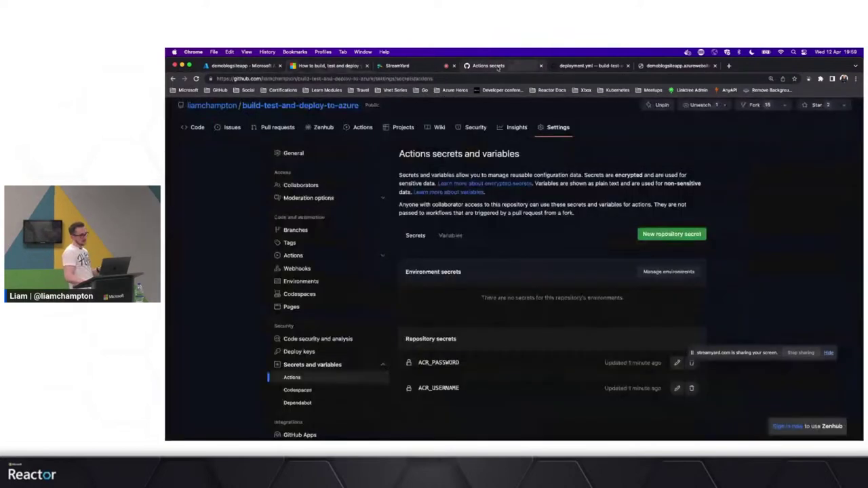
{"action": "left_click", "coordinate": [574, 68]}
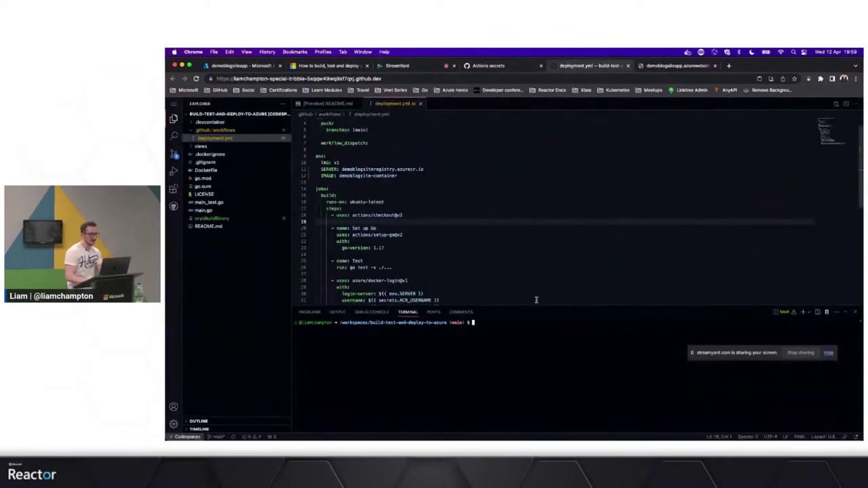
{"action": "left_click_drag", "start_coordinate": [535, 305], "coordinate": [538, 374]}
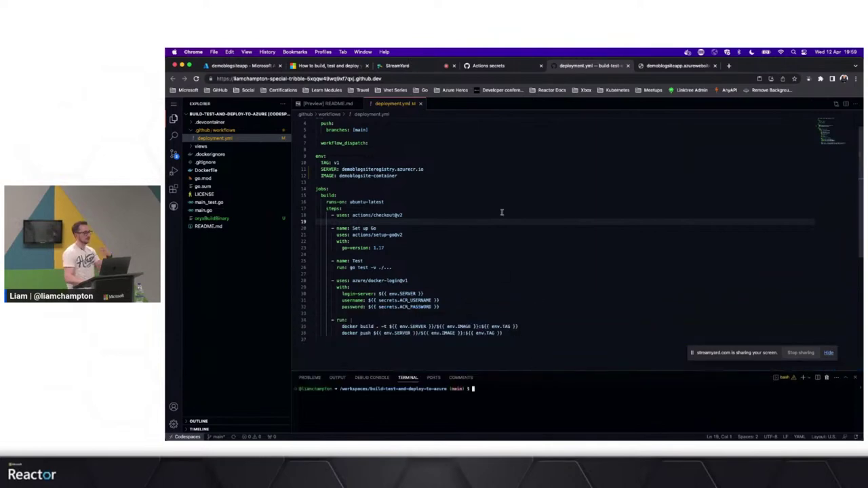
{"action": "left_click", "coordinate": [675, 66]}
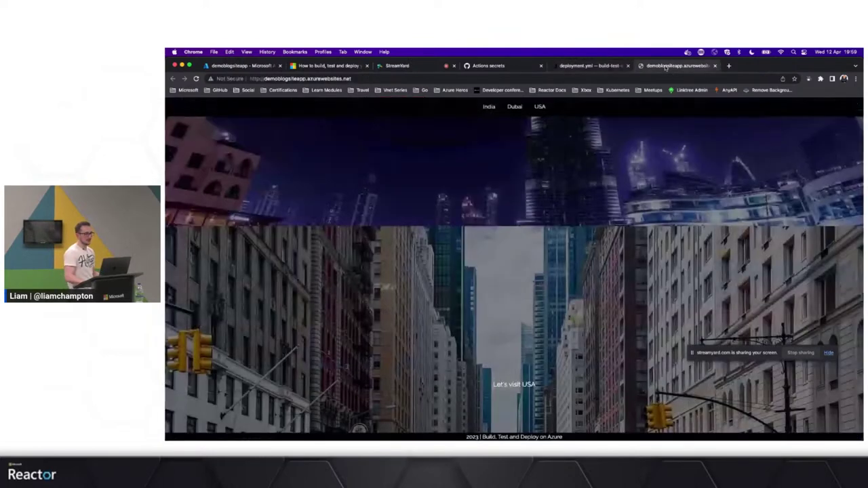
{"action": "scroll", "coordinate": [551, 293], "scroll_direction": "up", "scroll_amount": 5}
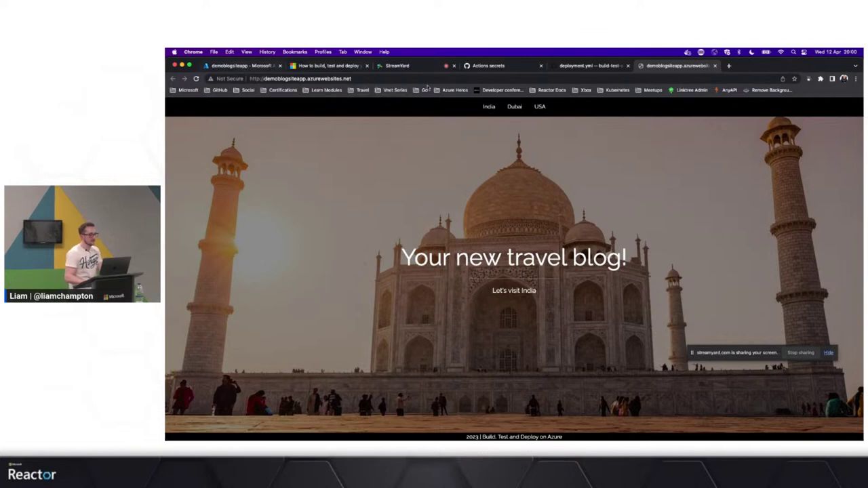
Step: In the codespace's main.go, replace "Your new" in renderIndex's Title value with the blog owner's first name in possessive form
{"action": "left_click", "coordinate": [574, 66]}
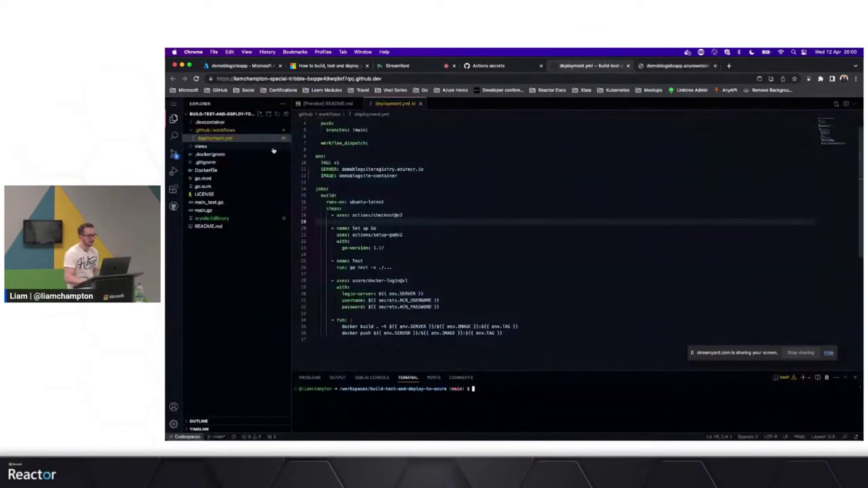
{"action": "left_click", "coordinate": [194, 146]}
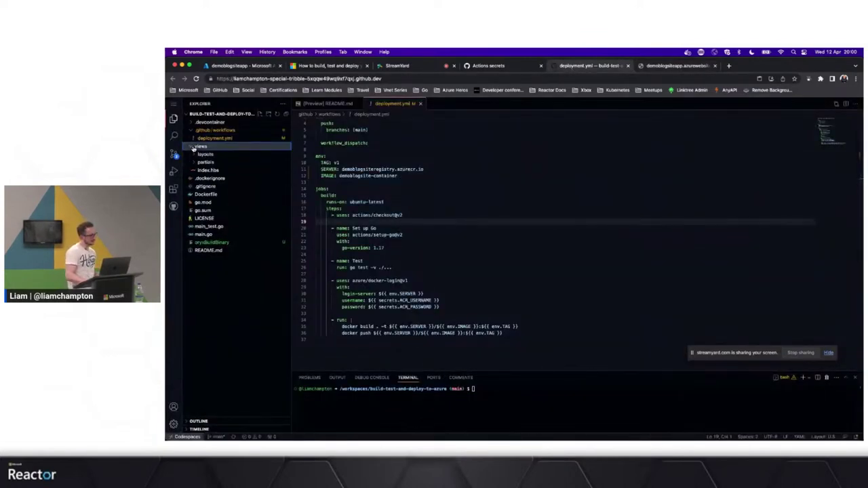
{"action": "left_click", "coordinate": [203, 170]}
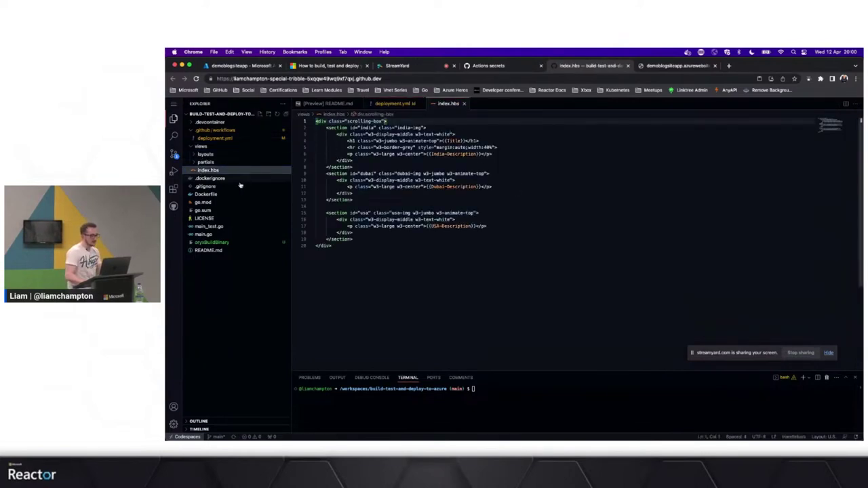
{"action": "left_click", "coordinate": [216, 234]}
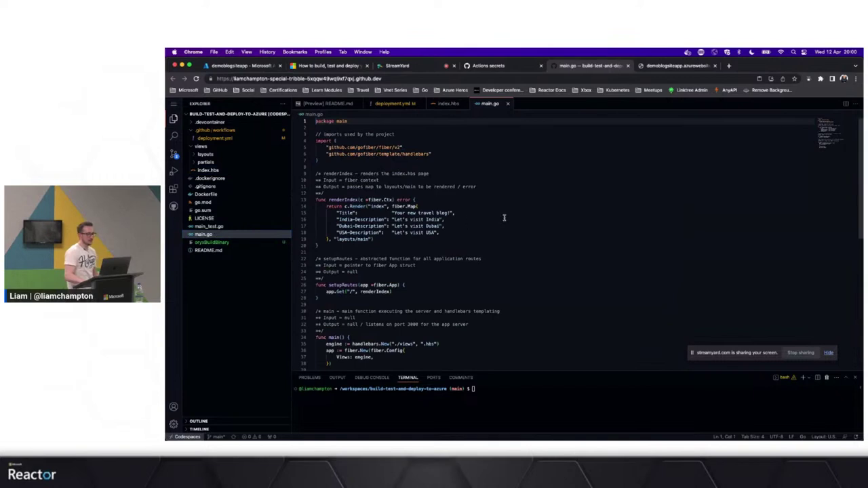
{"action": "scroll", "coordinate": [524, 226], "scroll_direction": "down", "scroll_amount": 1}
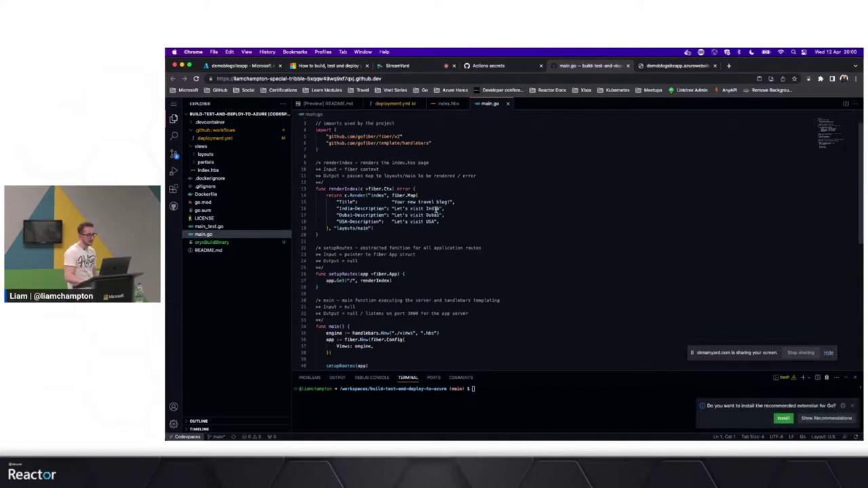
{"action": "left_click_drag", "start_coordinate": [393, 201], "coordinate": [416, 202]}
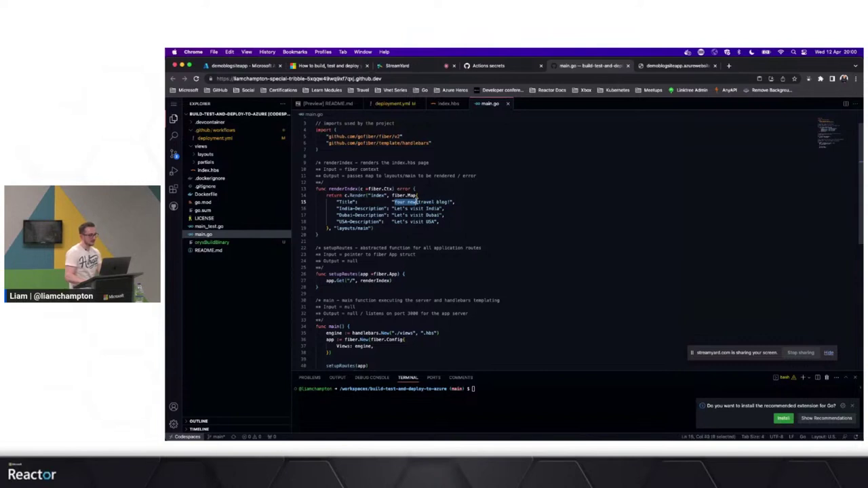
{"action": "type", "text": "Liam's"}
{"action": "left_click", "coordinate": [562, 213]}
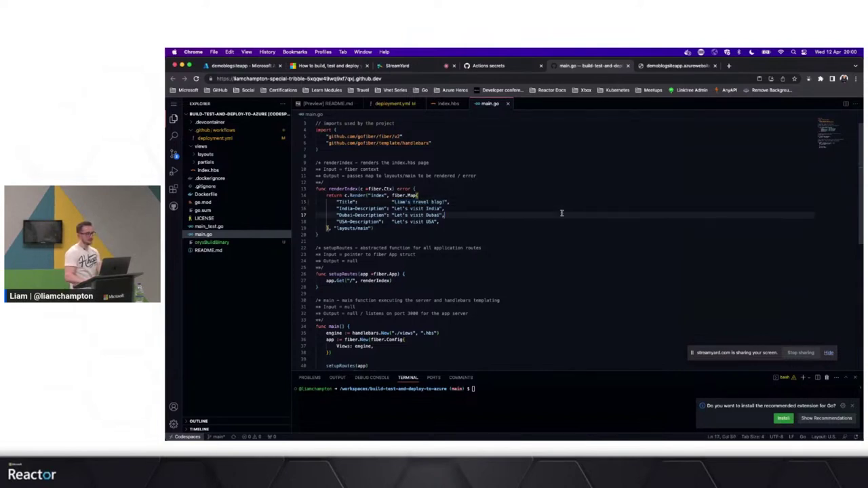
Step: Review the deployment.yml changes in source control and stage deployment.yml and main.go, leaving oryxBuildBinary unstaged
{"action": "left_click", "coordinate": [174, 154]}
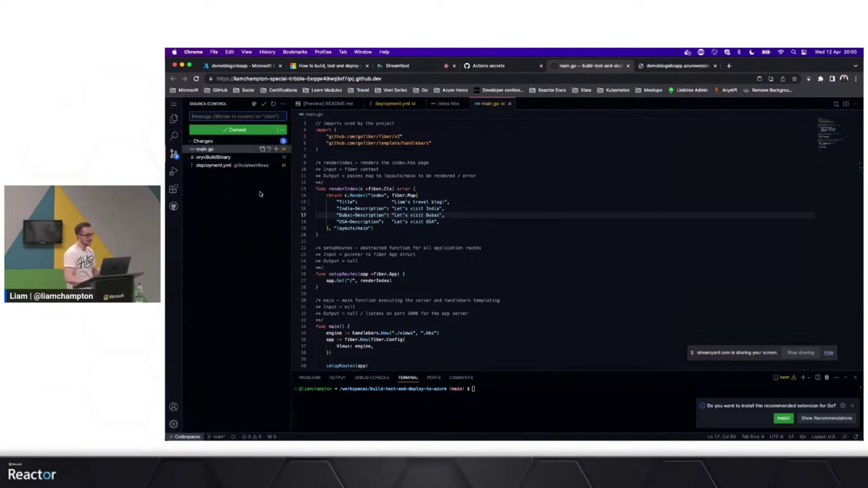
{"action": "left_click", "coordinate": [236, 166]}
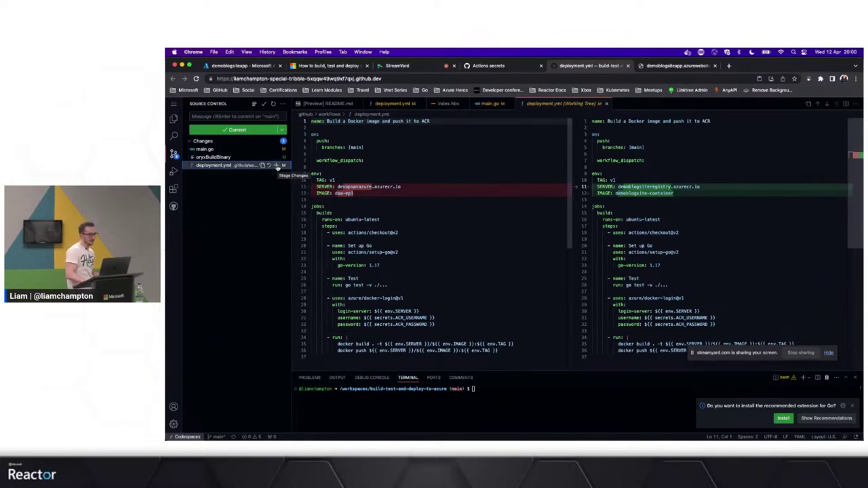
{"action": "left_click", "coordinate": [277, 166]}
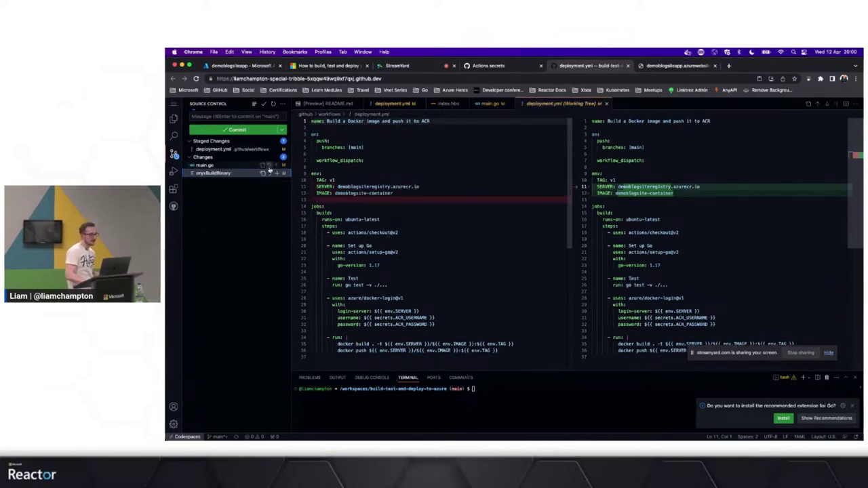
{"action": "left_click", "coordinate": [276, 165]}
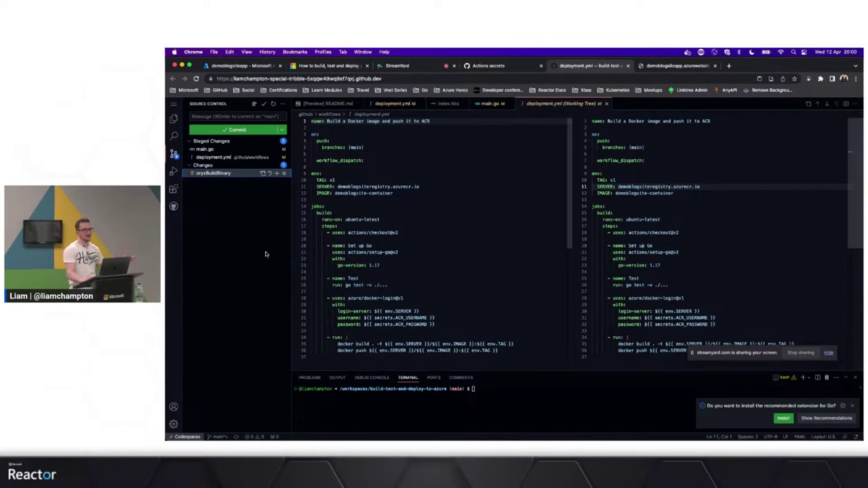
Step: Commit the staged changes with the message "make the blog work!" and push them to the main branch
{"action": "left_click", "coordinate": [255, 116]}
{"action": "type", "text": "make the blog work!"}
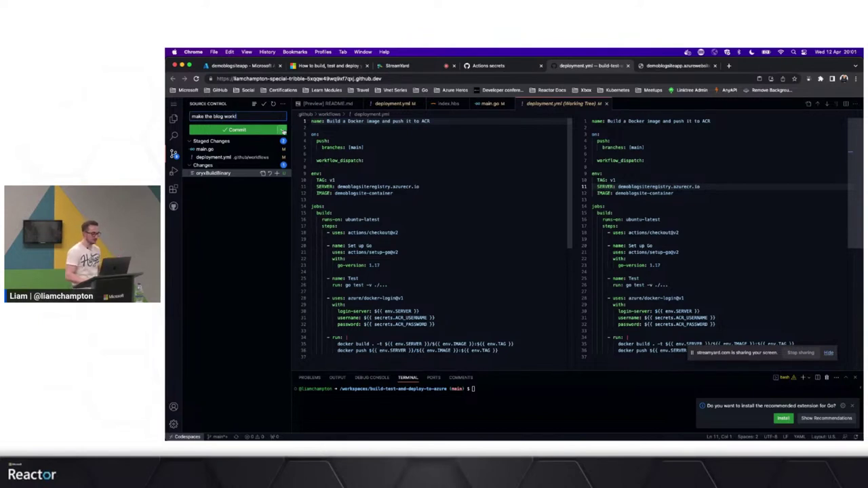
{"action": "left_click", "coordinate": [283, 131]}
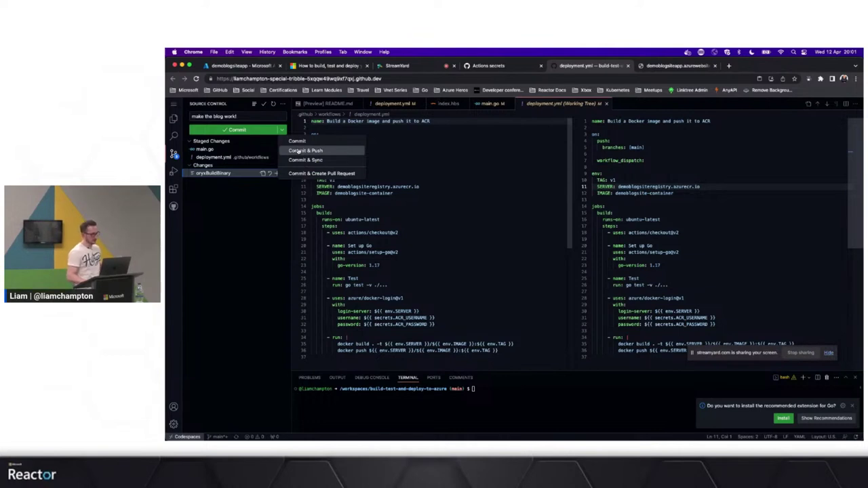
{"action": "left_click", "coordinate": [298, 151]}
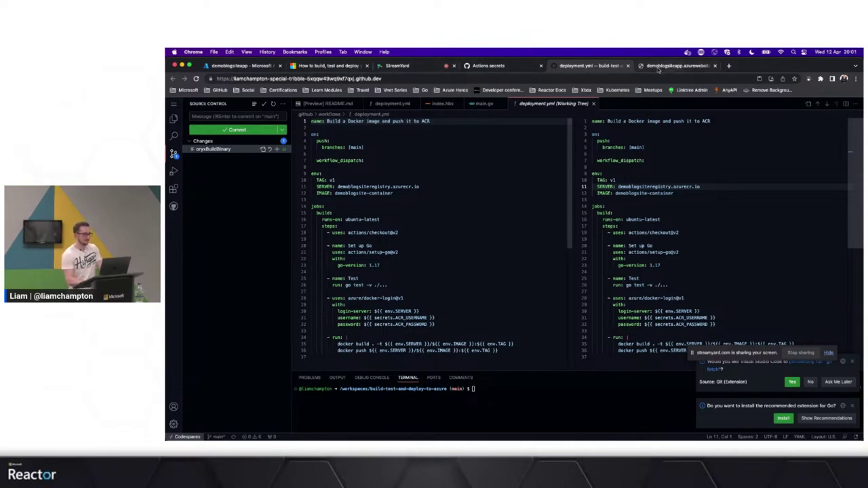
Step: Open the build job of the "make the blog work!" workflow run in the build-test-and-deploy-to-azure repository on GitHub
{"action": "left_click", "coordinate": [500, 66]}
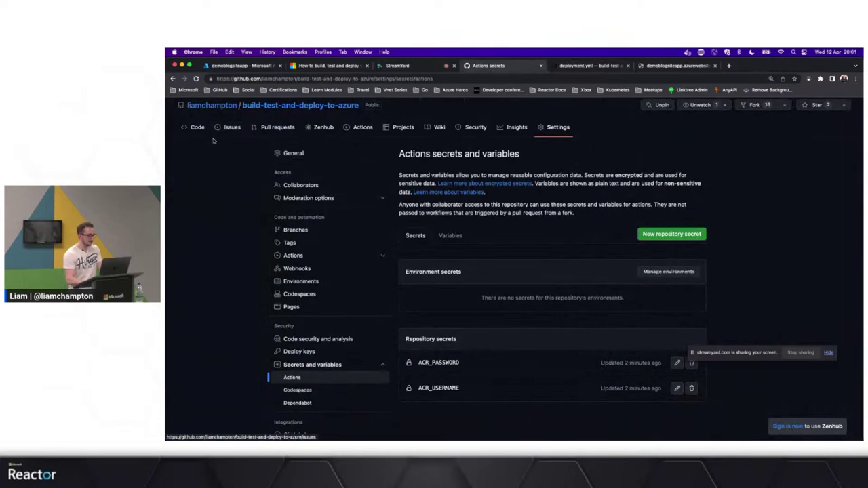
{"action": "left_click", "coordinate": [197, 127]}
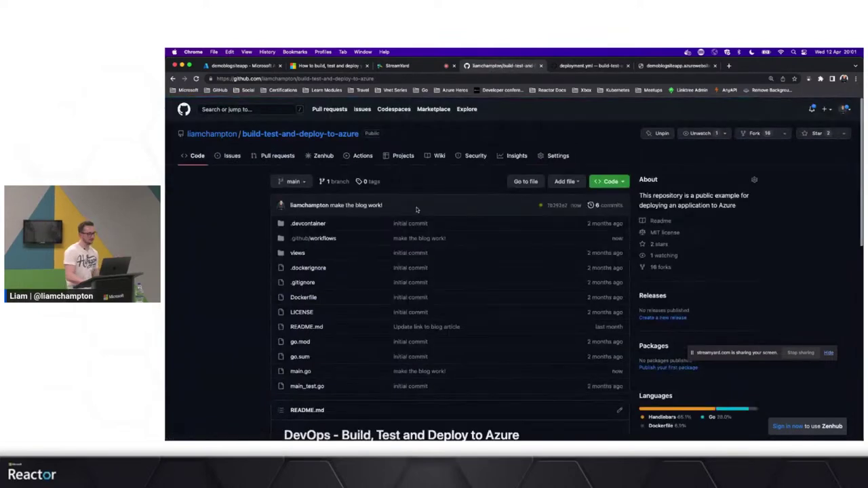
{"action": "left_click", "coordinate": [541, 205]}
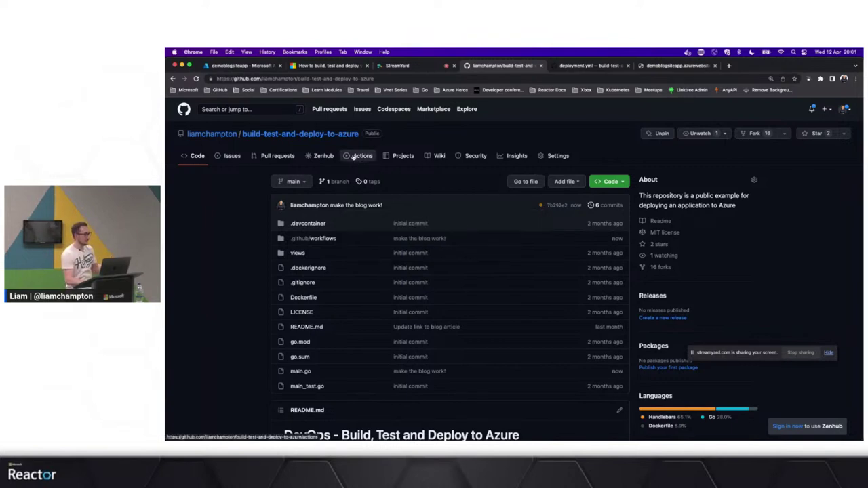
{"action": "left_click", "coordinate": [356, 159]}
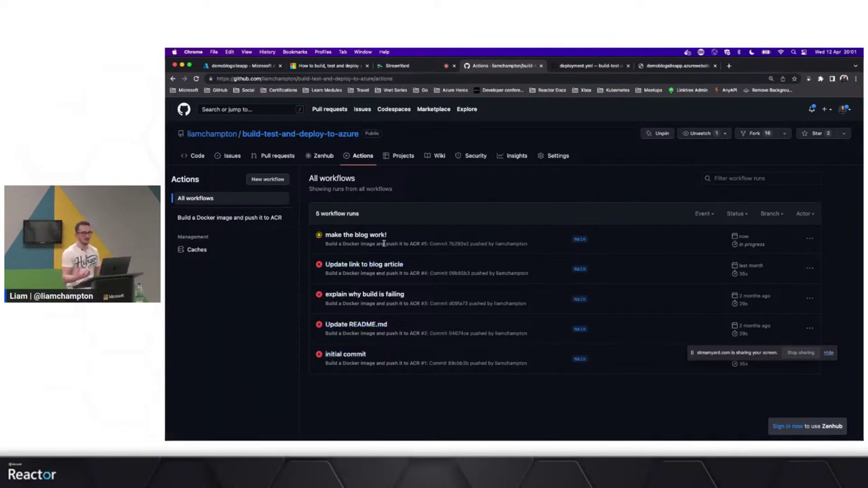
{"action": "left_click", "coordinate": [370, 236]}
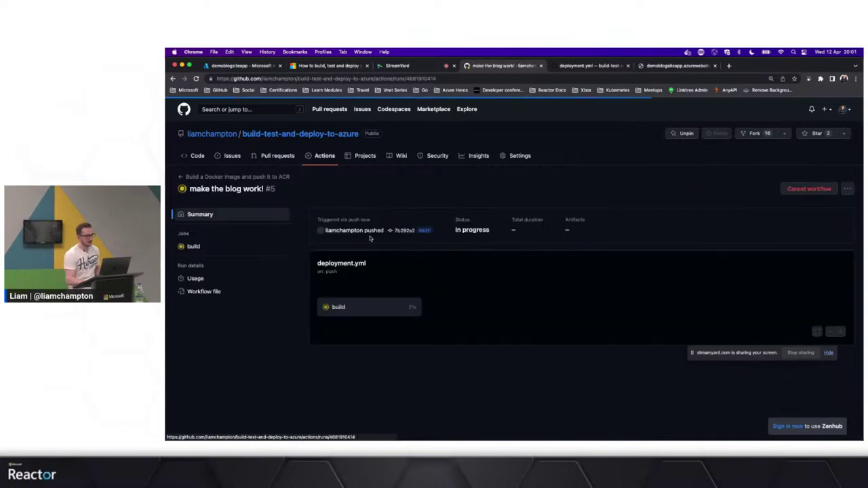
{"action": "left_click", "coordinate": [350, 308]}
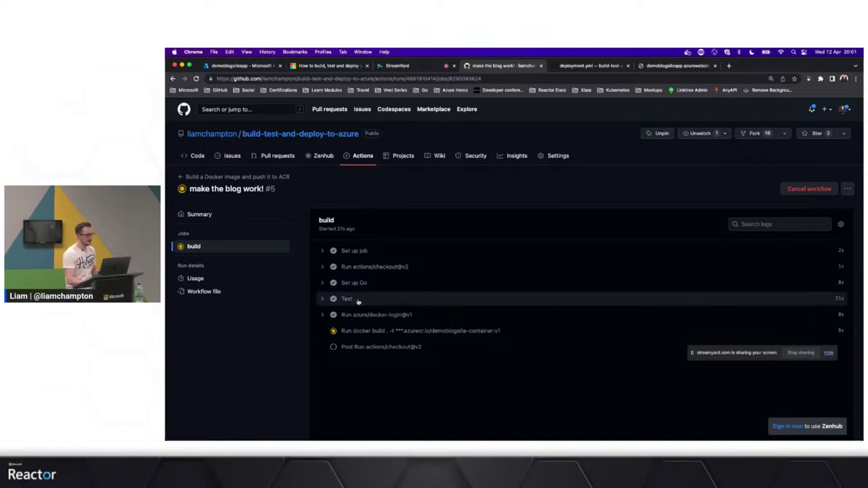
Step: Expand the build job's Test log and examine its output along with the docker build log
{"action": "left_click", "coordinate": [327, 299]}
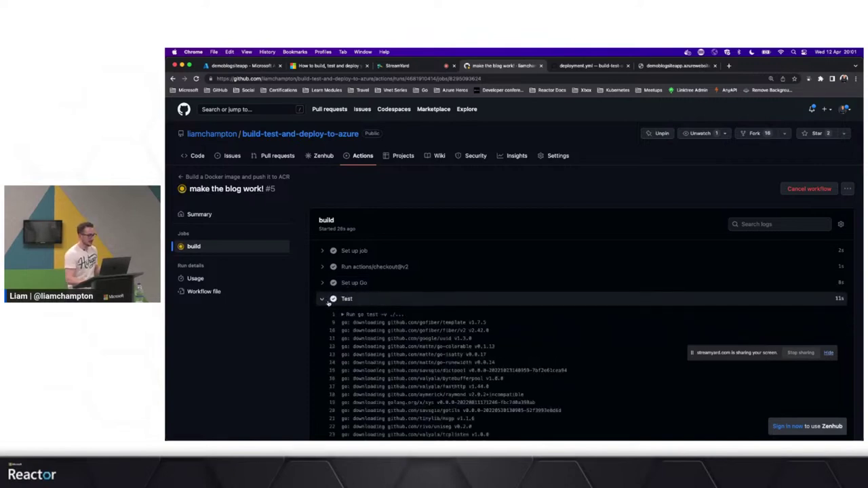
{"action": "scroll", "coordinate": [401, 285], "scroll_direction": "down", "scroll_amount": 3}
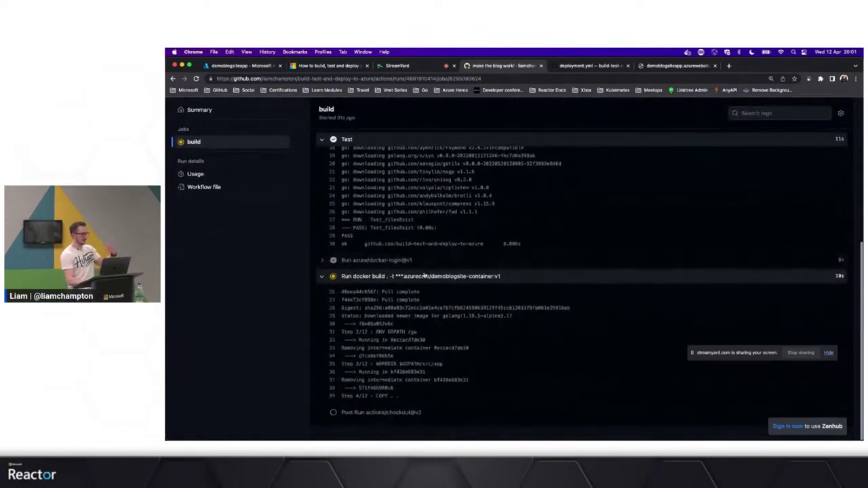
{"action": "scroll", "coordinate": [447, 216], "scroll_direction": "up", "scroll_amount": 3}
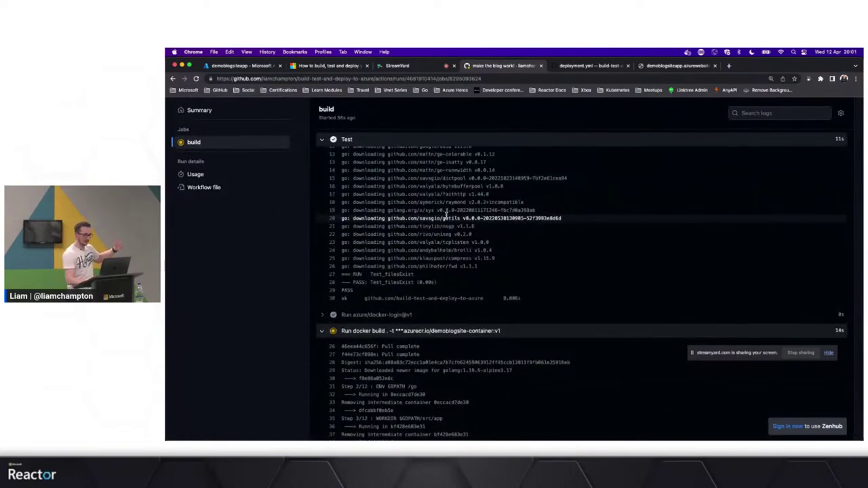
{"action": "scroll", "coordinate": [380, 251], "scroll_direction": "down", "scroll_amount": 2}
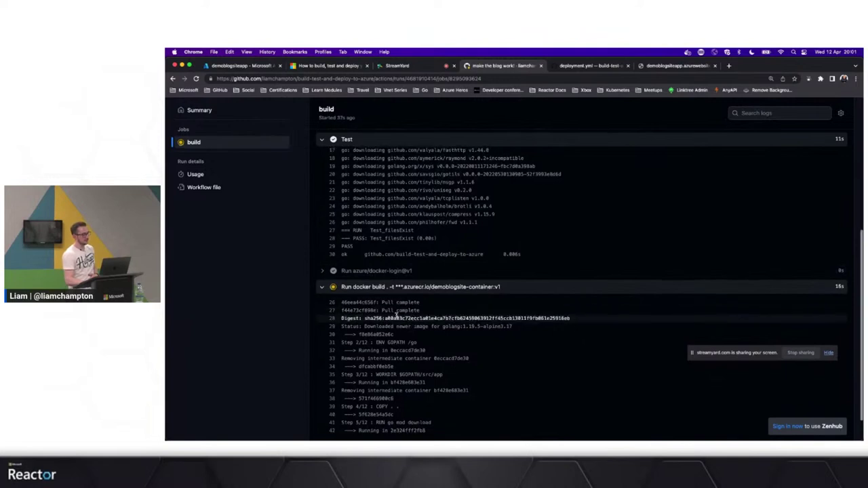
{"action": "scroll", "coordinate": [380, 306], "scroll_direction": "down", "scroll_amount": 2}
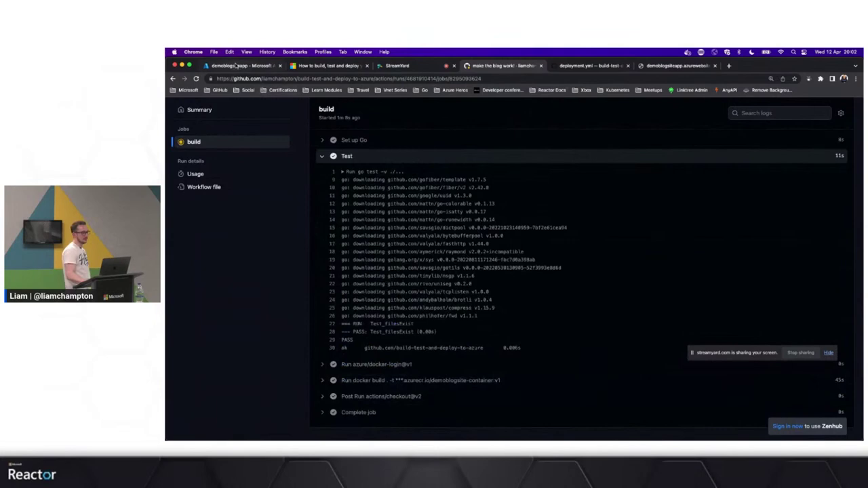
Step: Follow the container deployment in demoblogsiteapp's log stream in the Azure portal, and reload the deployed travel blog's home page to check its title
{"action": "left_click", "coordinate": [237, 66]}
{"action": "scroll", "coordinate": [280, 215], "scroll_direction": "down", "scroll_amount": 10}
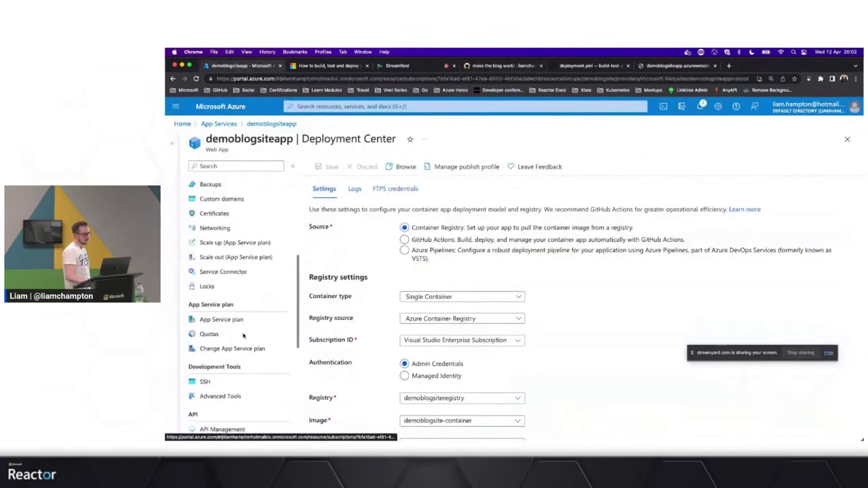
{"action": "scroll", "coordinate": [244, 336], "scroll_direction": "down", "scroll_amount": 3}
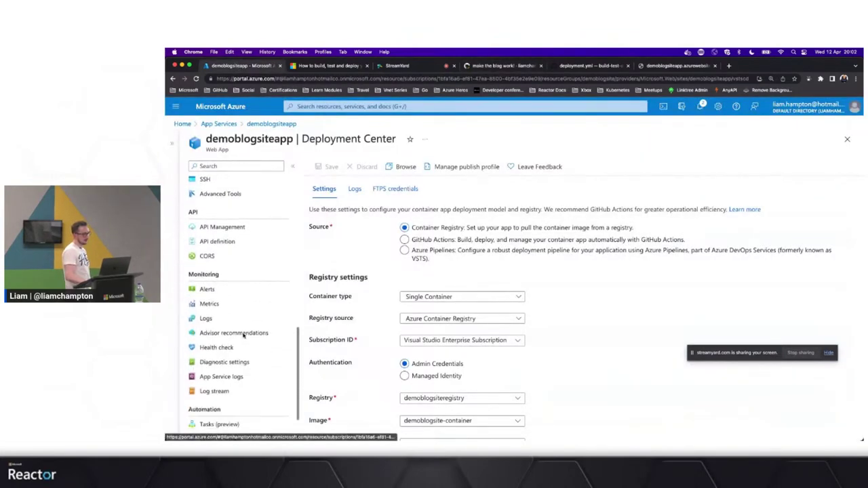
{"action": "left_click", "coordinate": [224, 385]}
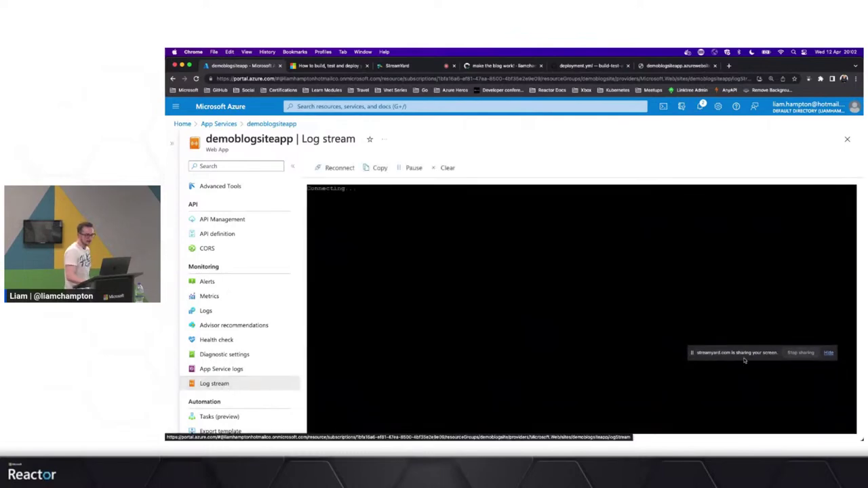
{"action": "left_click_drag", "start_coordinate": [744, 358], "coordinate": [752, 224]}
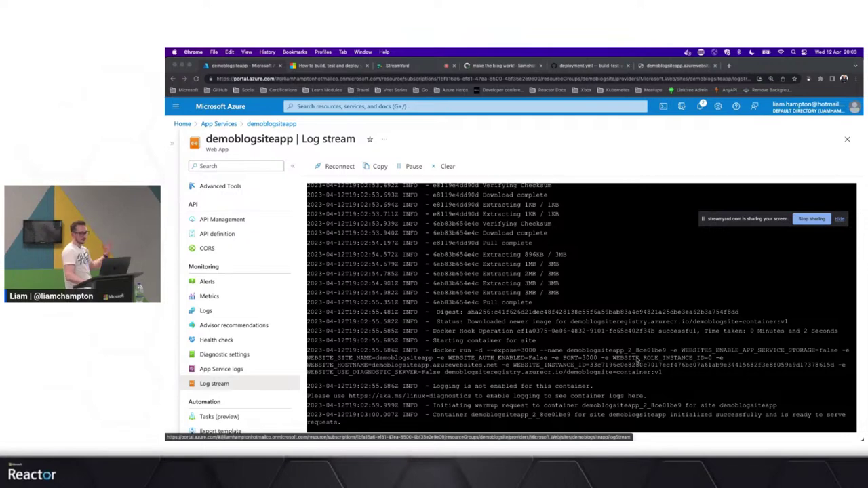
{"action": "left_click", "coordinate": [677, 65]}
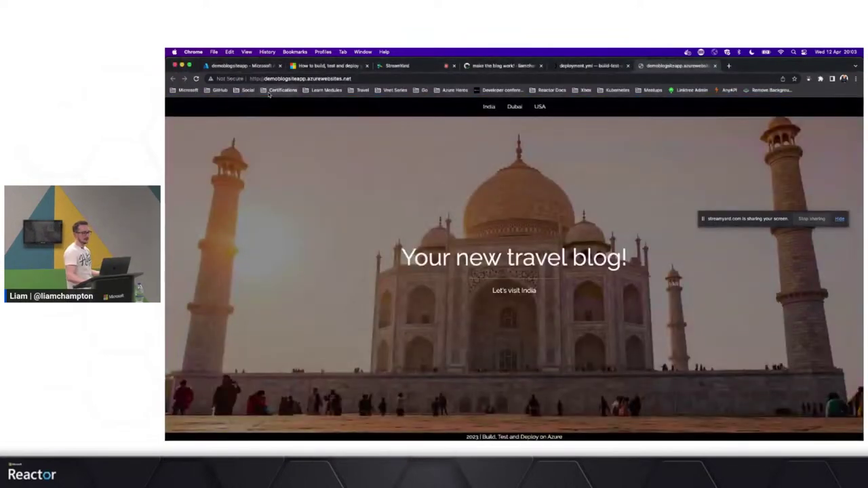
{"action": "left_click", "coordinate": [197, 79]}
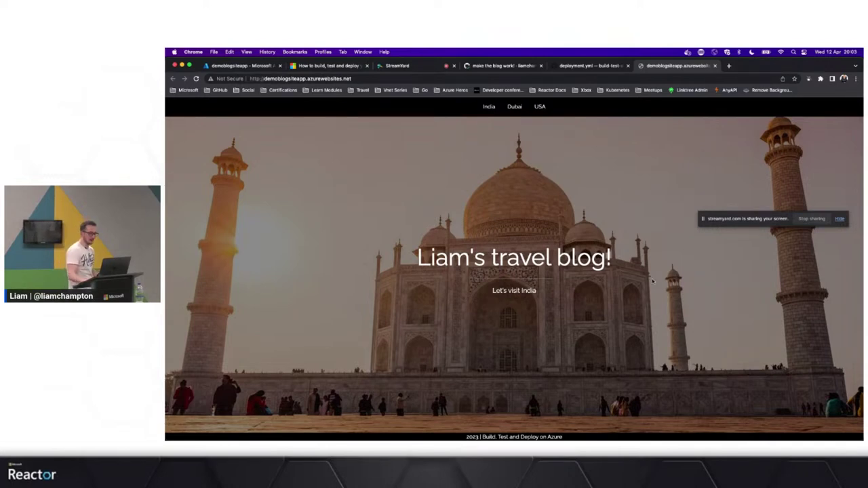
Step: Switch to the getting-started-with-azure-devops presentation in PowerPoint and start the slide show from the "Thank you" slide, number 57
{"action": "mouse_move", "coordinate": [581, 424]}
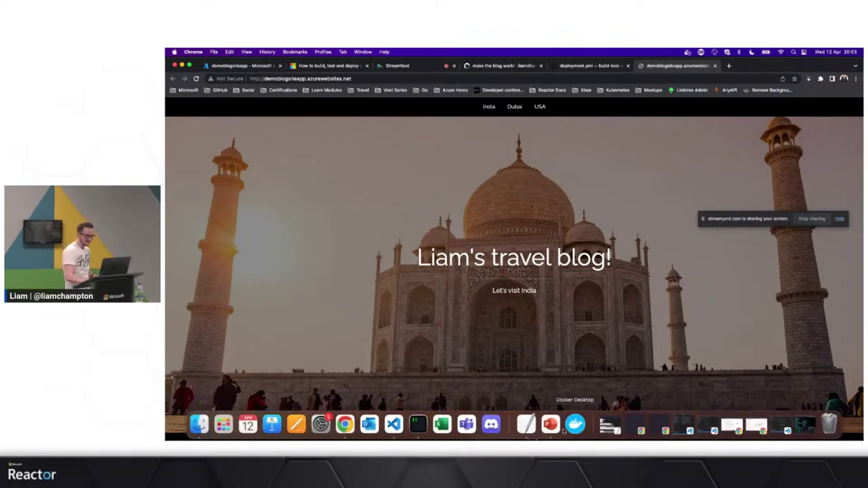
{"action": "left_click", "coordinate": [549, 422]}
{"action": "left_click", "coordinate": [291, 330]}
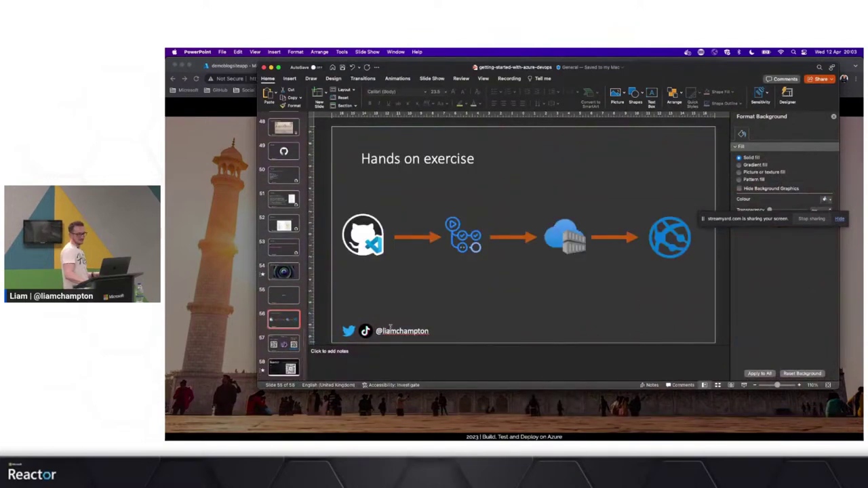
{"action": "left_click", "coordinate": [280, 347]}
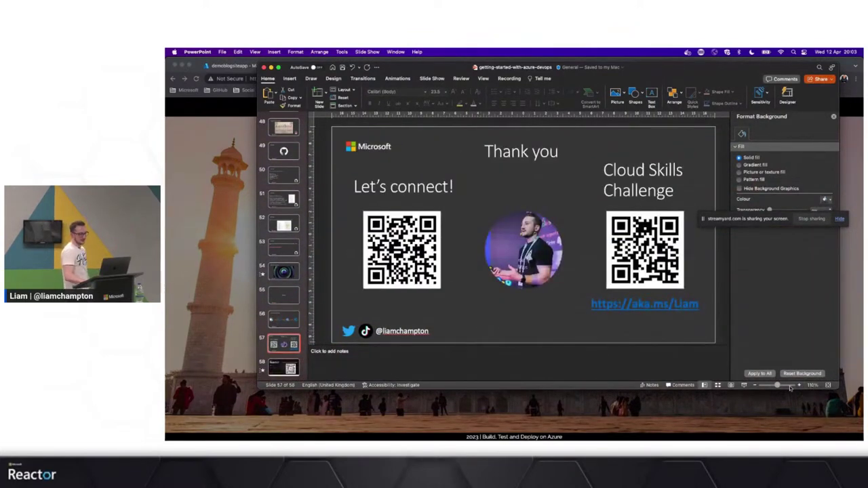
{"action": "left_click", "coordinate": [745, 385]}
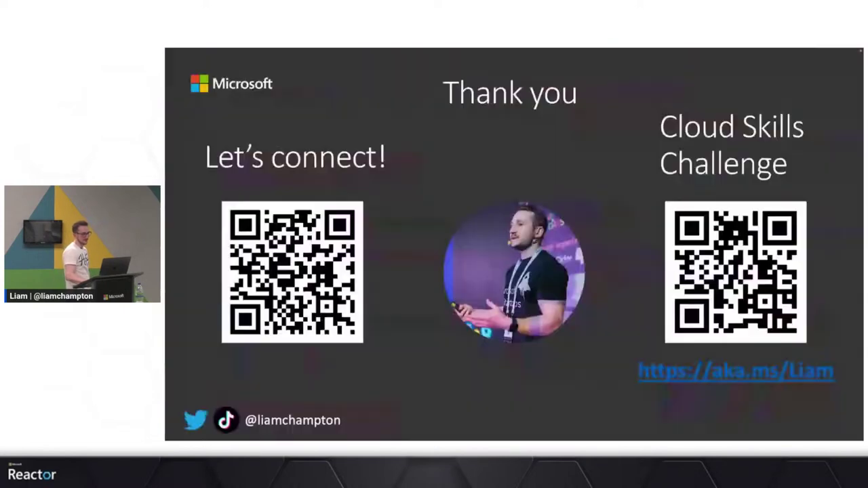